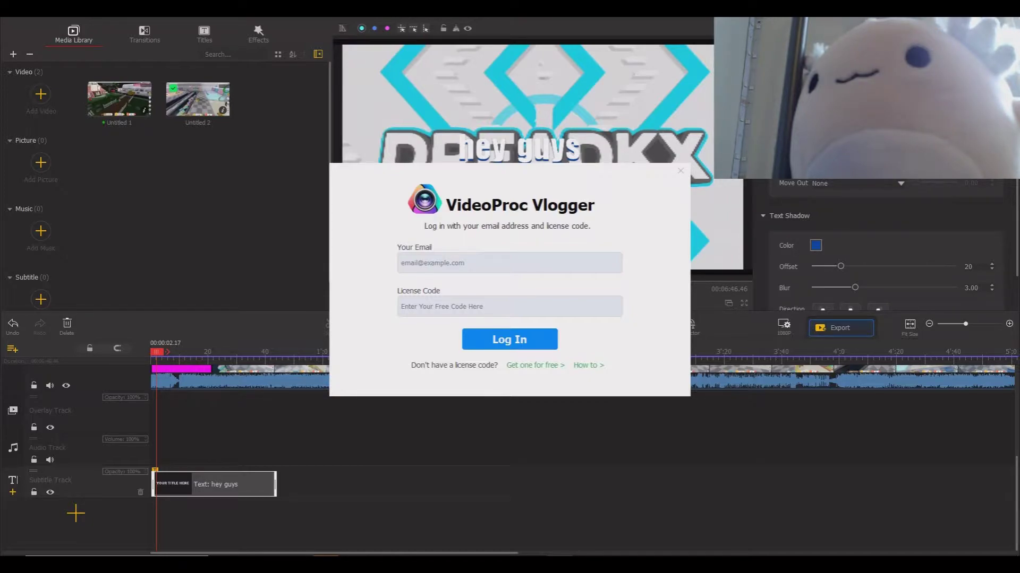
- Close VideoProc Vlogger's login dialog so the intro title preview is unobstructed
{"action": "left_click", "coordinate": [682, 166]}
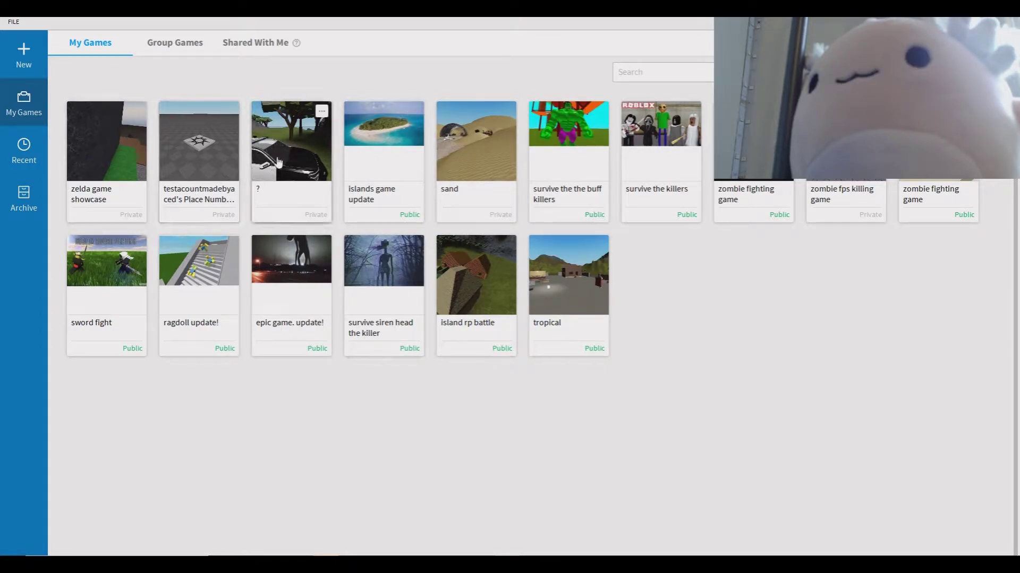
- Load the '?' game from My Games into Roblox Studio
{"action": "left_click", "coordinate": [300, 166]}
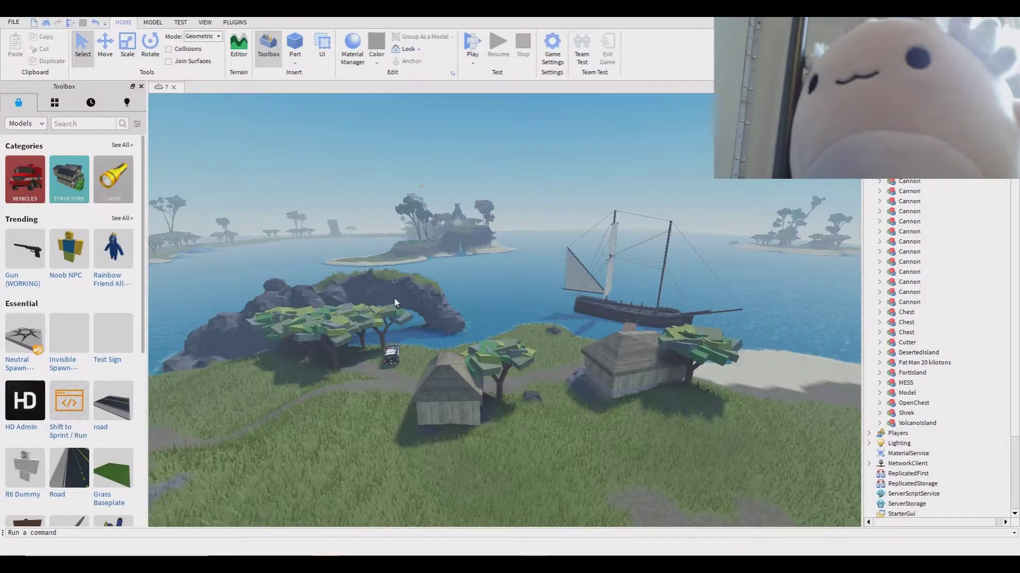
{"action": "key", "text": "w"}
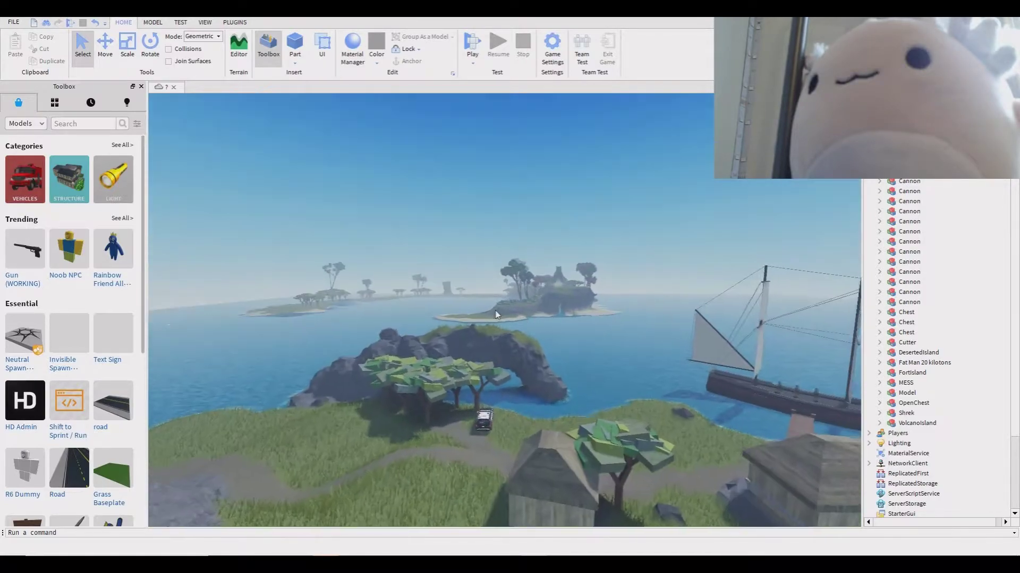
{"action": "key", "text": "w"}
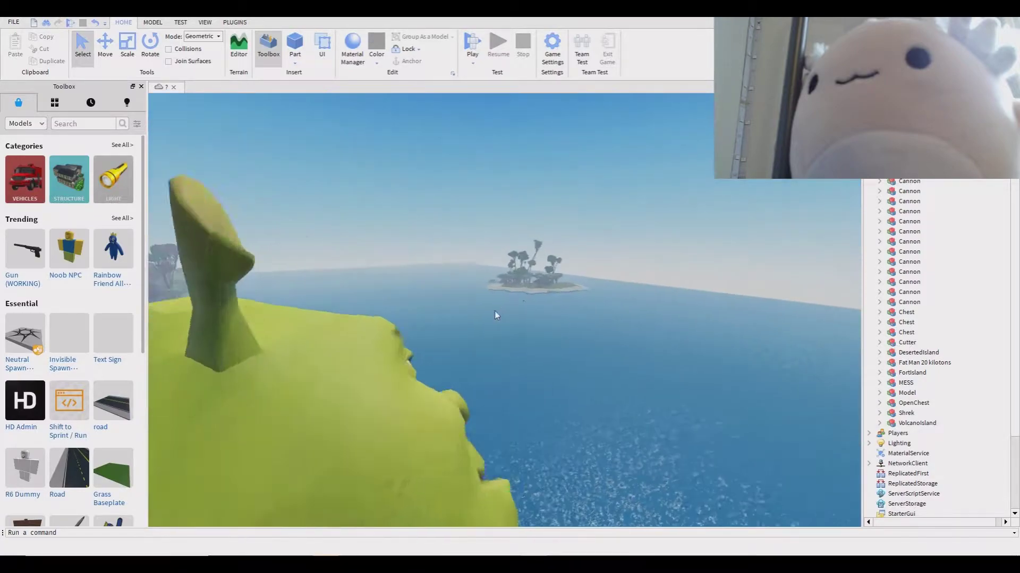
{"action": "right_click_drag", "start_coordinate": [494, 313], "coordinate": [496, 301]}
{"action": "key", "text": "w"}
{"action": "key", "text": "w"}
{"action": "key", "text": "w"}
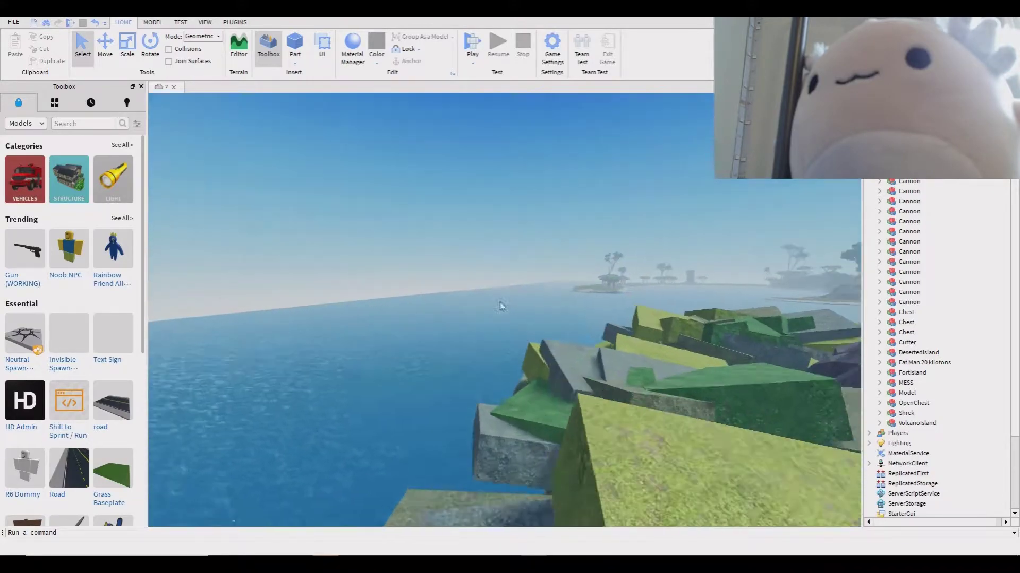
{"action": "key", "text": "w"}
{"action": "right_click_drag", "start_coordinate": [502, 306], "coordinate": [497, 300]}
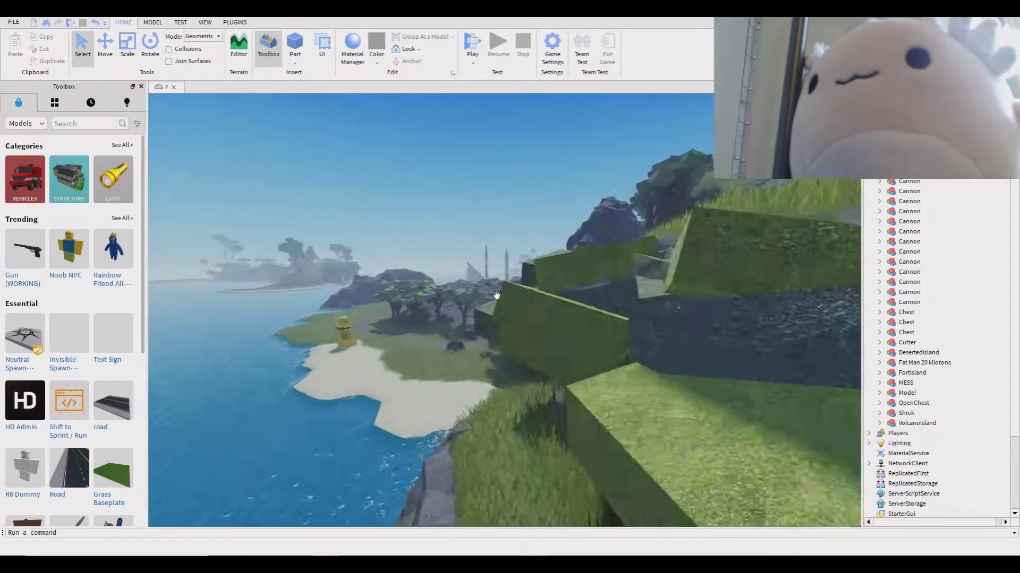
{"action": "key", "text": "w"}
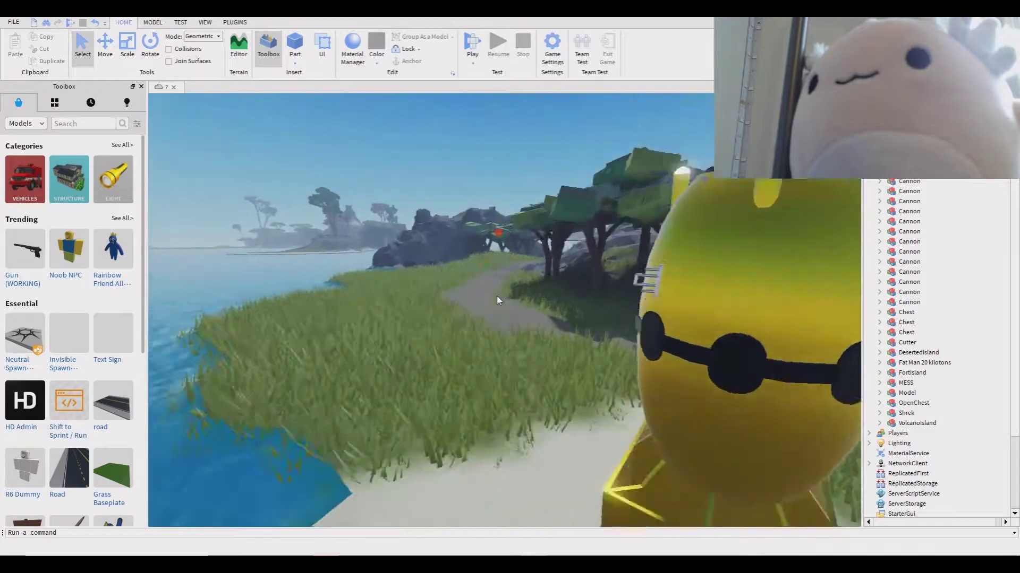
{"action": "key", "text": "s"}
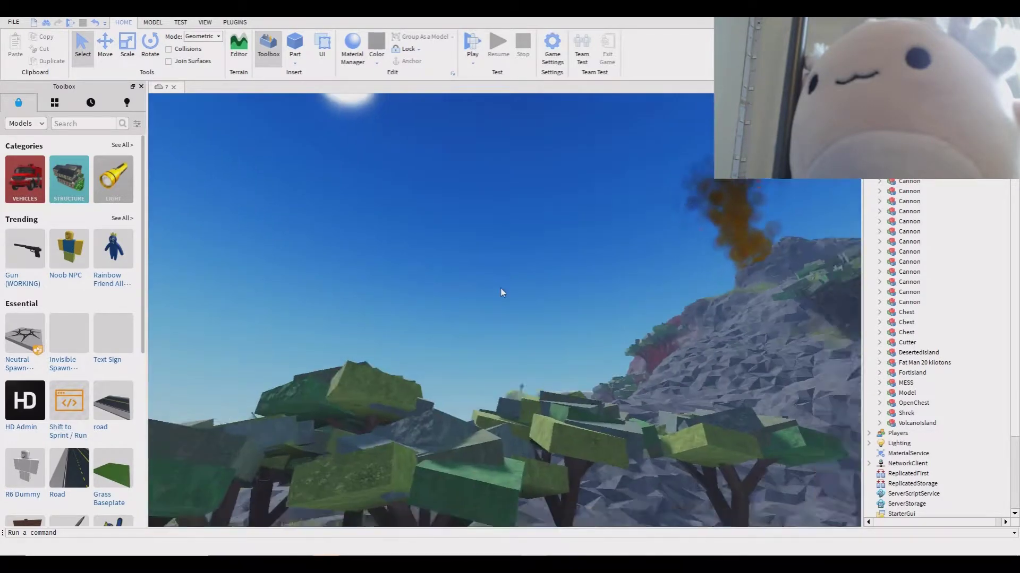
{"action": "right_click_drag", "start_coordinate": [497, 296], "coordinate": [499, 292]}
{"action": "key", "text": "w"}
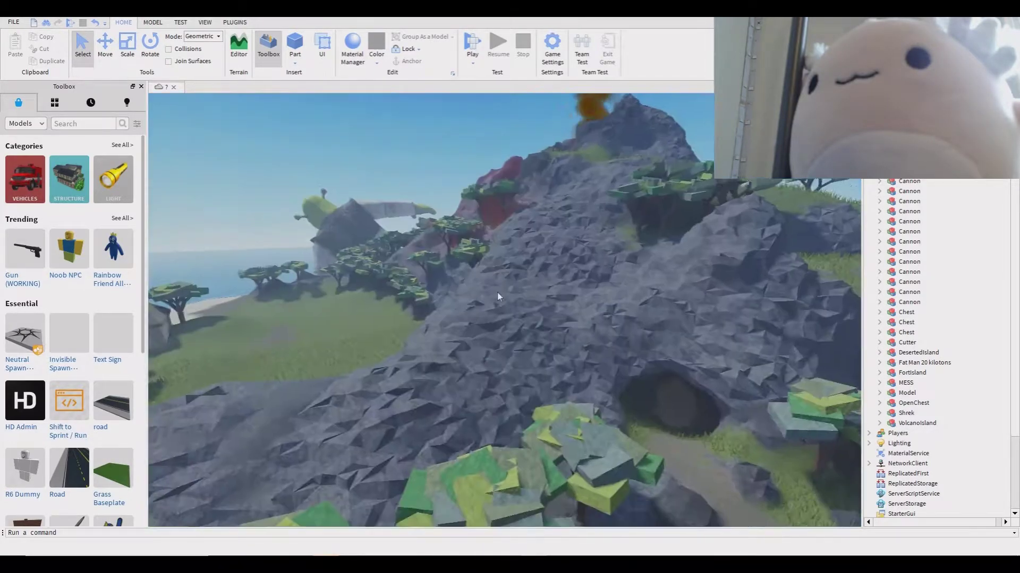
{"action": "key", "text": "s"}
{"action": "key", "text": "a"}
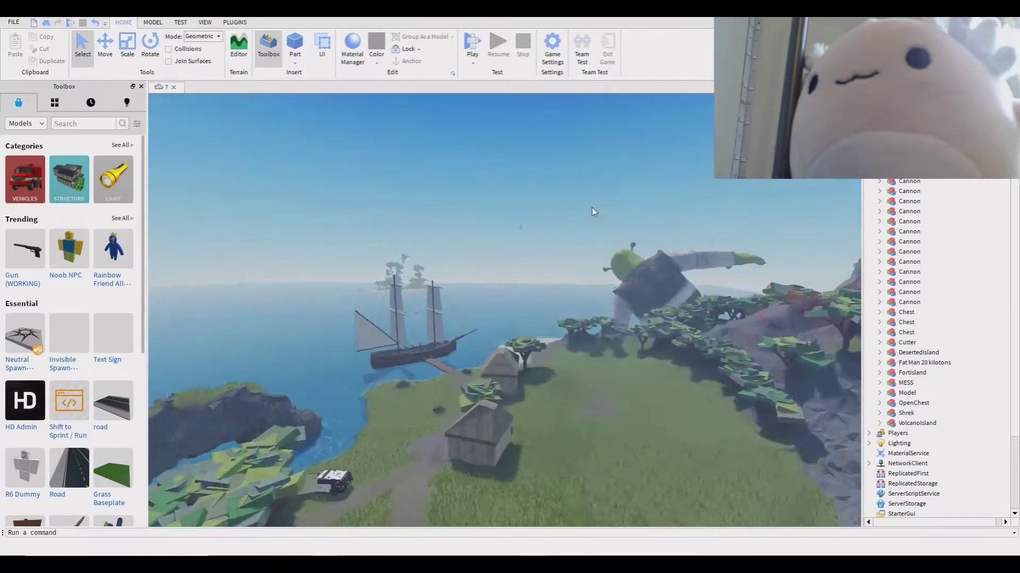
{"action": "right_click_drag", "start_coordinate": [592, 211], "coordinate": [594, 209]}
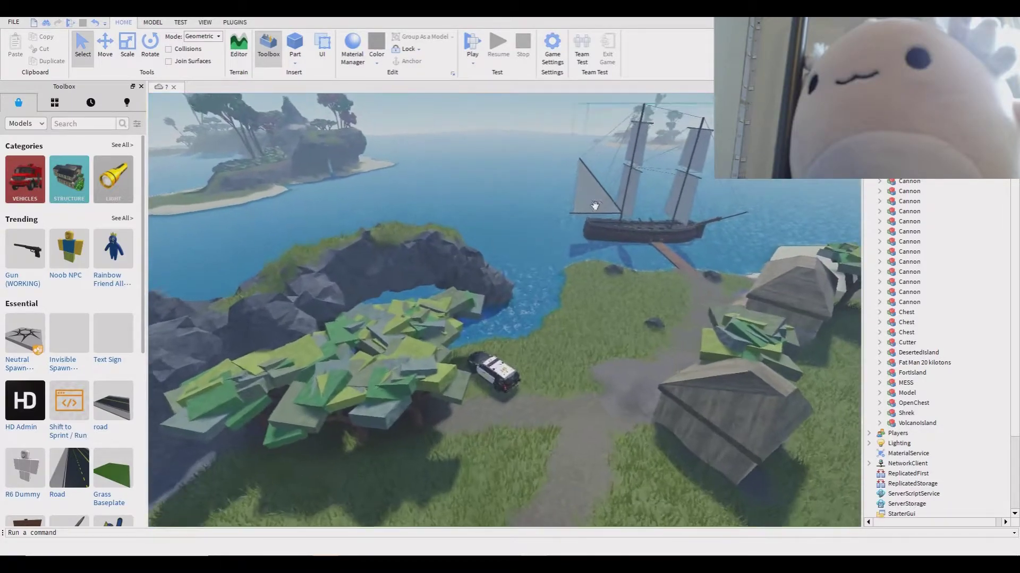
{"action": "key", "text": "w"}
{"action": "key", "text": "w"}
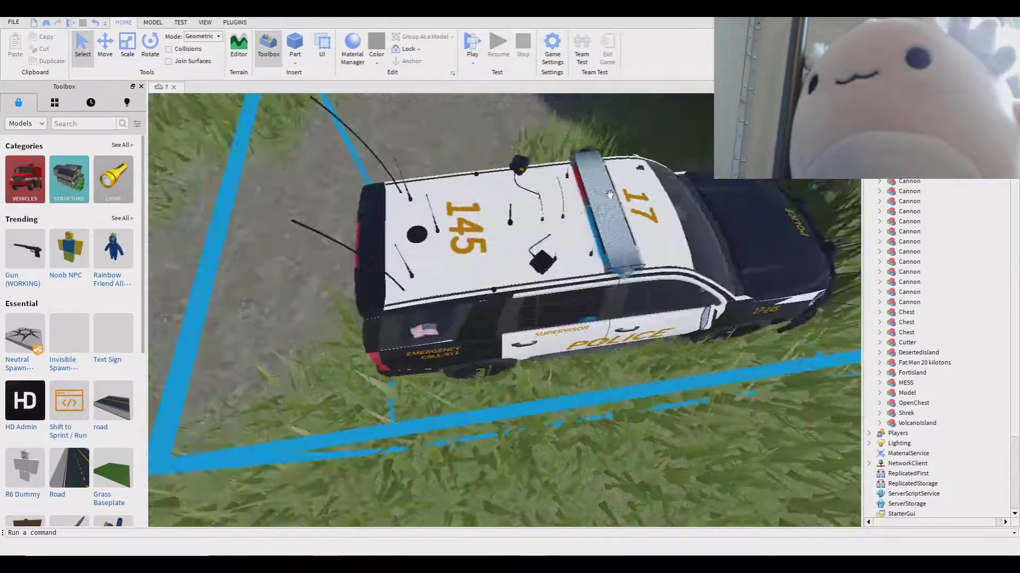
{"action": "right_click_drag", "start_coordinate": [597, 207], "coordinate": [603, 209]}
{"action": "key", "text": "w"}
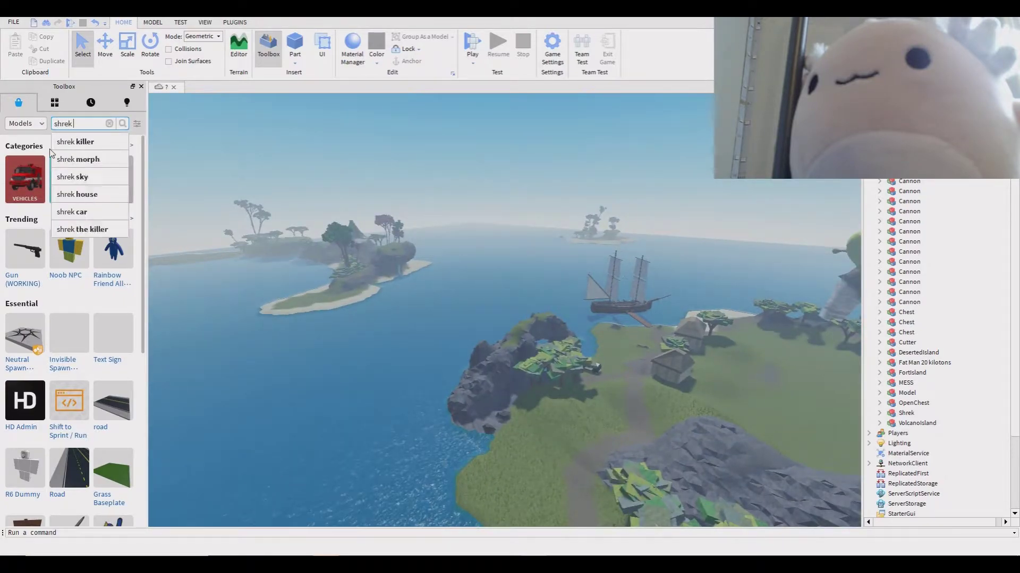
{"action": "type", "text": "x"}
- Insert the 'shrek skybox' model from a Toolbox search and view the new sky
{"action": "key", "text": "Return"}
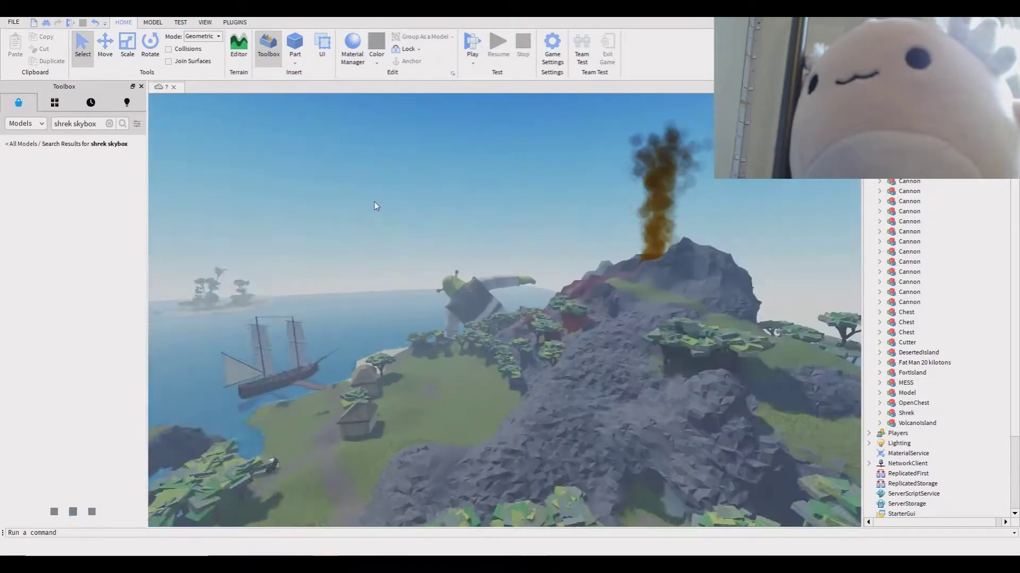
{"action": "key", "text": "w"}
{"action": "key", "text": "w"}
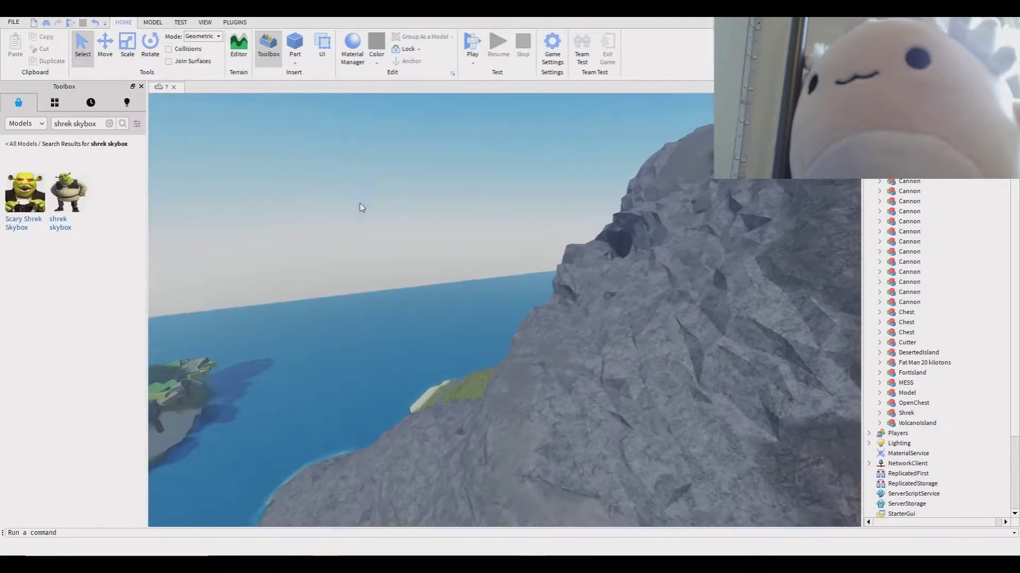
{"action": "left_click", "coordinate": [44, 194]}
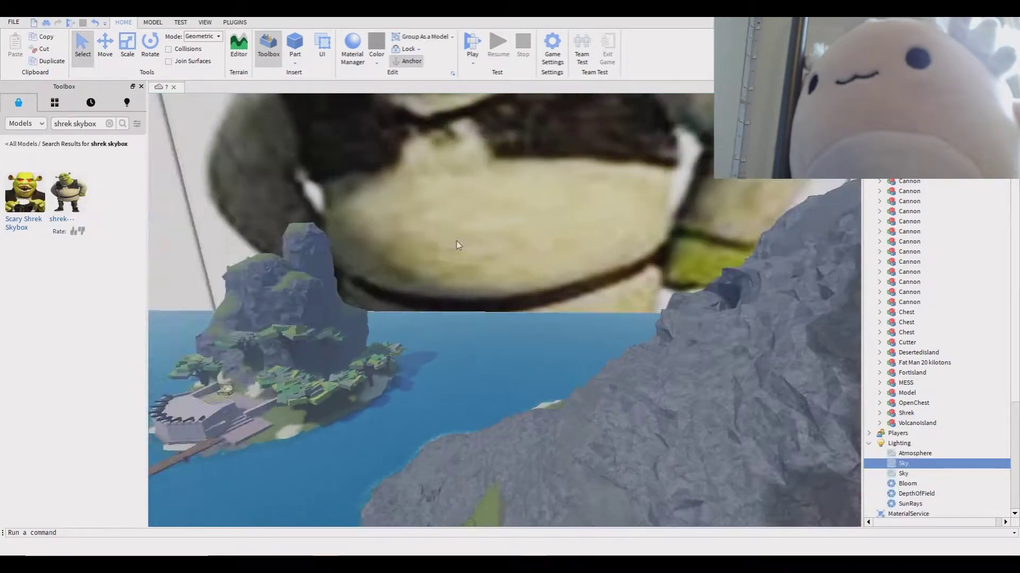
{"action": "right_click_drag", "start_coordinate": [465, 248], "coordinate": [462, 247]}
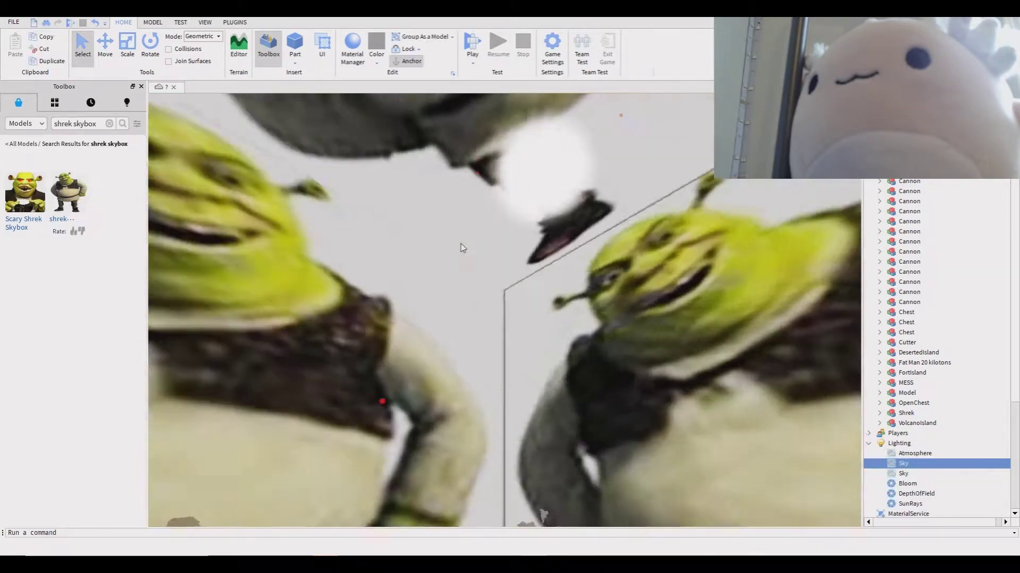
{"action": "key", "text": "w"}
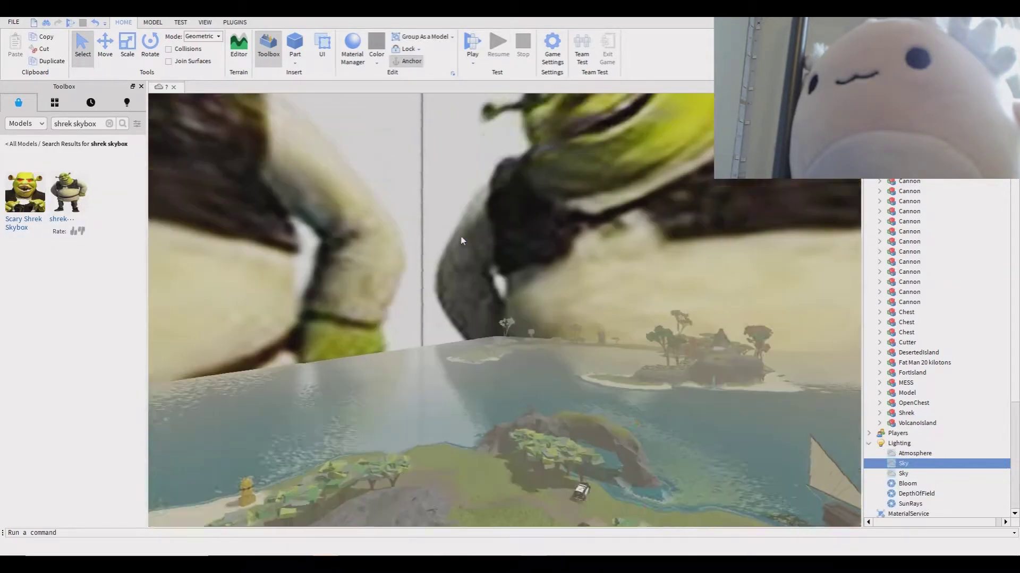
{"action": "right_click_drag", "start_coordinate": [462, 247], "coordinate": [295, 211]}
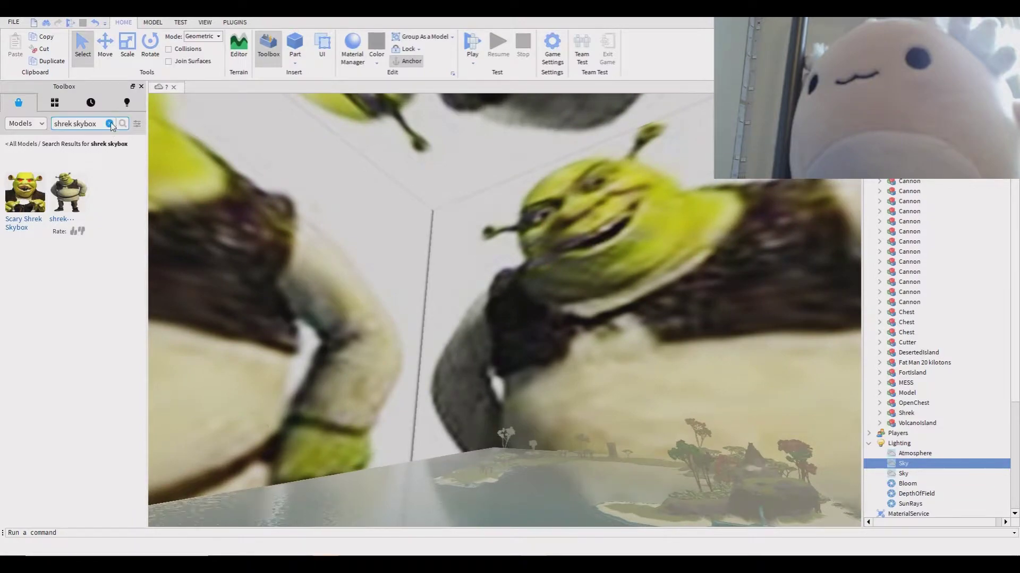
{"action": "type", "text": "sky"}
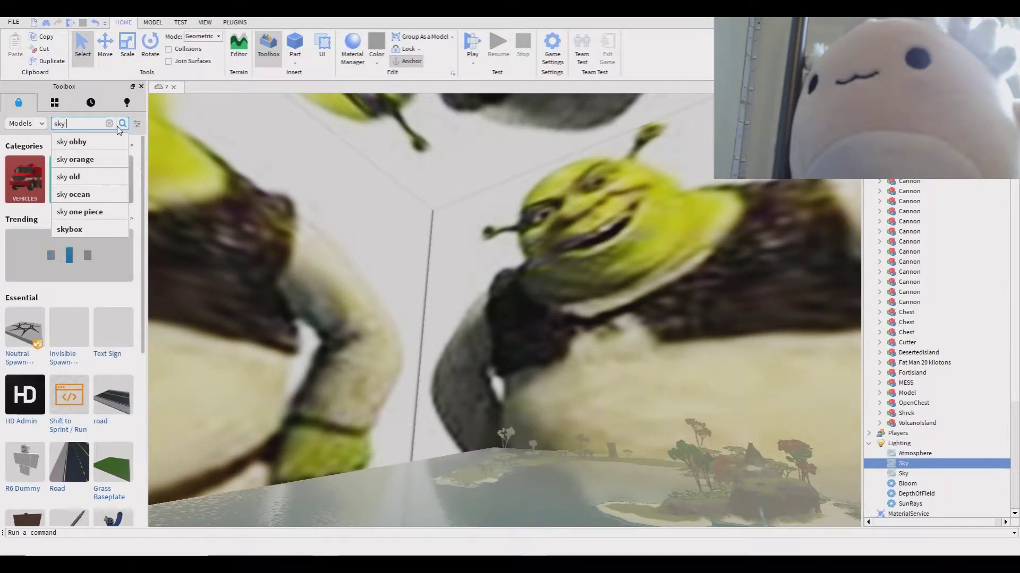
{"action": "type", "text": "box"}
- Search the Toolbox for 'skybox' and add the Mountains Skybox to the map
{"action": "key", "text": "Return"}
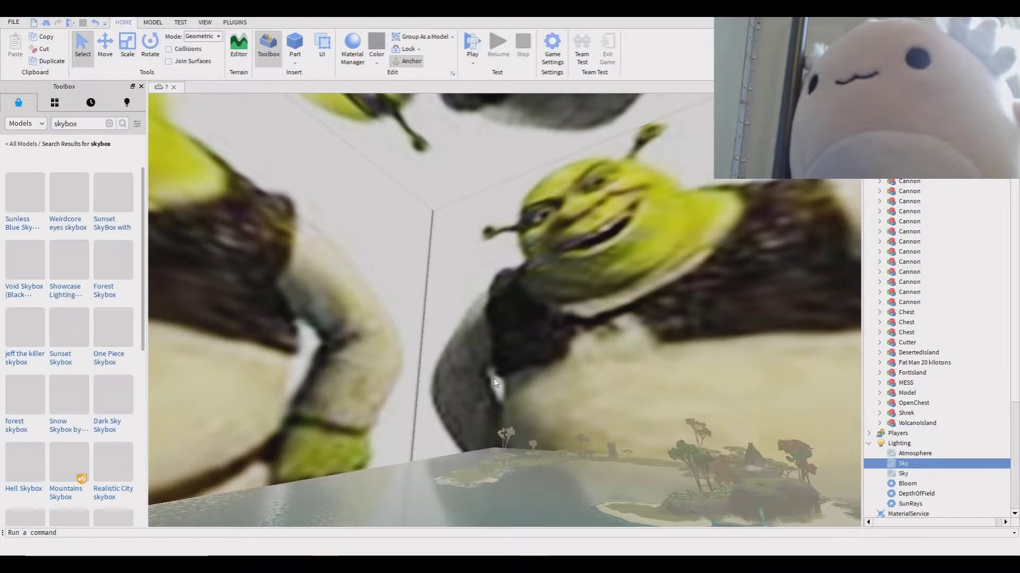
{"action": "right_click_drag", "start_coordinate": [494, 382], "coordinate": [441, 360]}
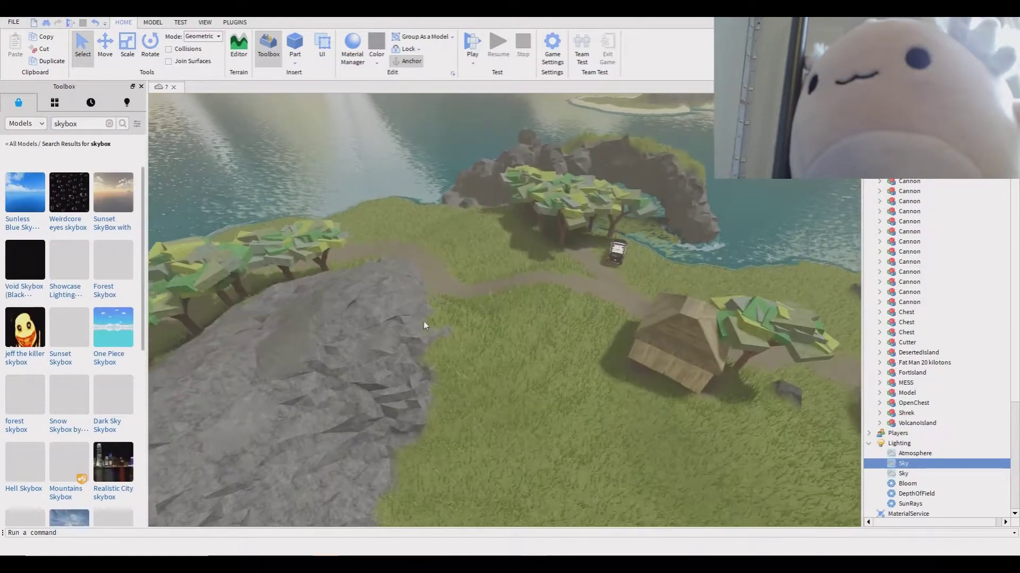
{"action": "scroll", "coordinate": [345, 314], "scroll_direction": "down", "scroll_amount": 3}
{"action": "right_click_drag", "start_coordinate": [346, 314], "coordinate": [344, 313]}
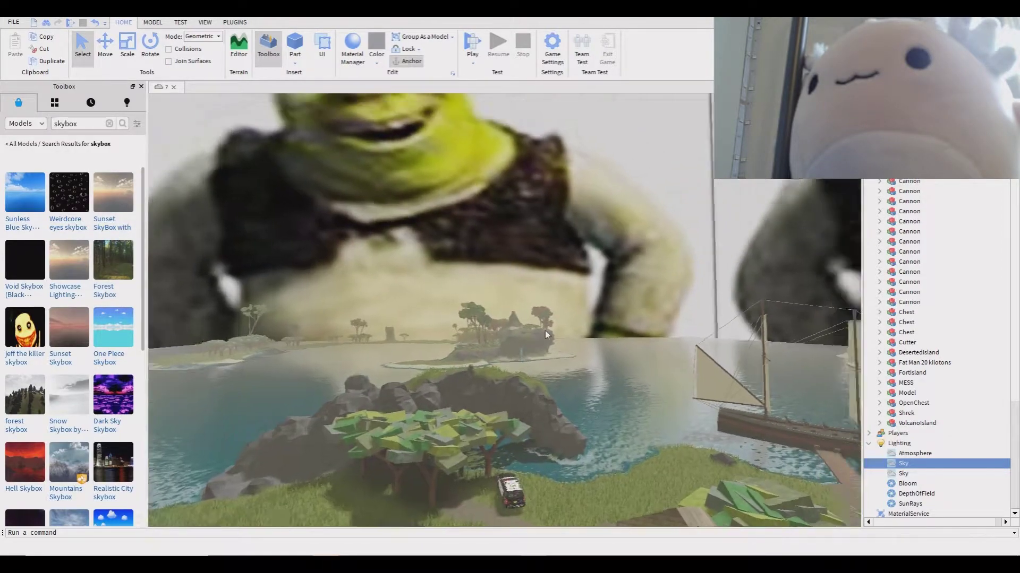
{"action": "right_click_drag", "start_coordinate": [543, 341], "coordinate": [543, 341]}
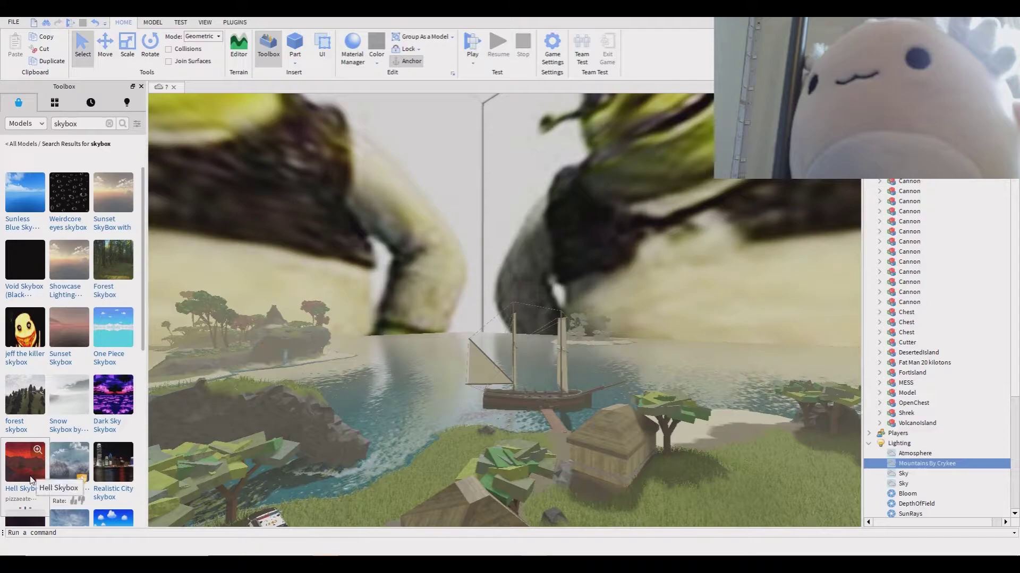
{"action": "right_click_drag", "start_coordinate": [469, 321], "coordinate": [469, 320]}
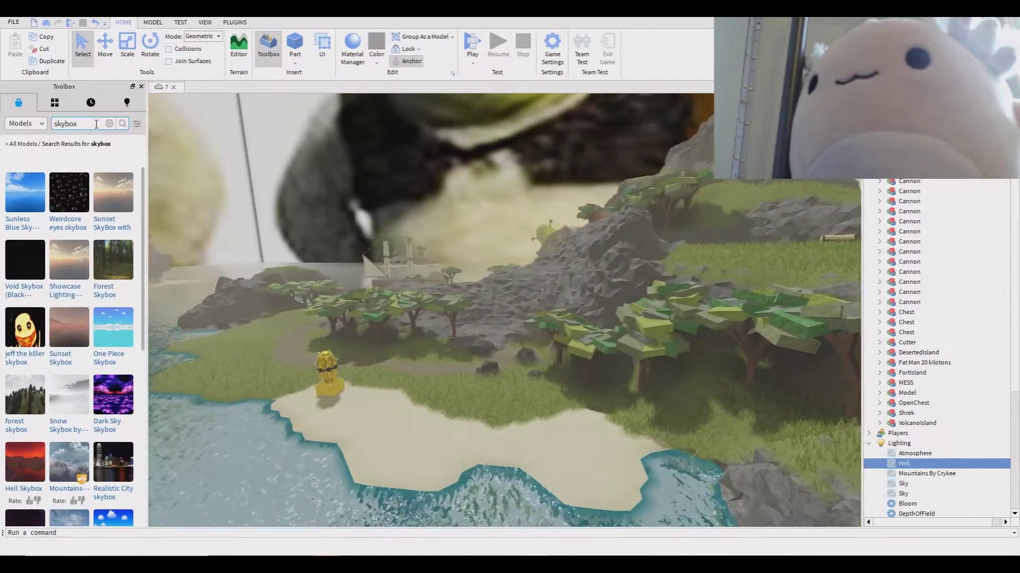
- Clear the skybox search and fly around the golden statue toward the Shrek model
{"action": "left_click", "coordinate": [108, 124]}
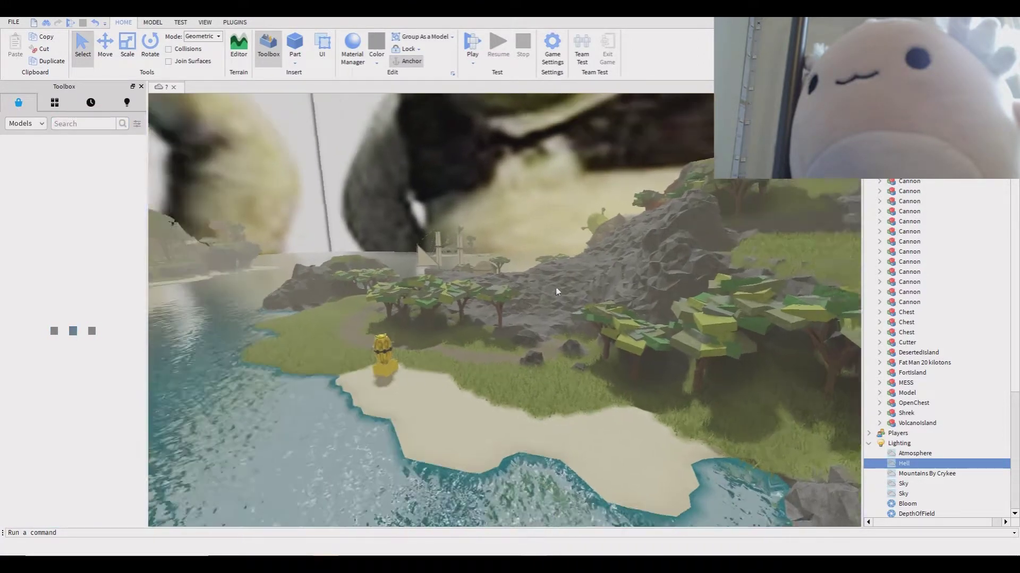
{"action": "right_click_drag", "start_coordinate": [527, 322], "coordinate": [556, 292]}
{"action": "key", "text": "w"}
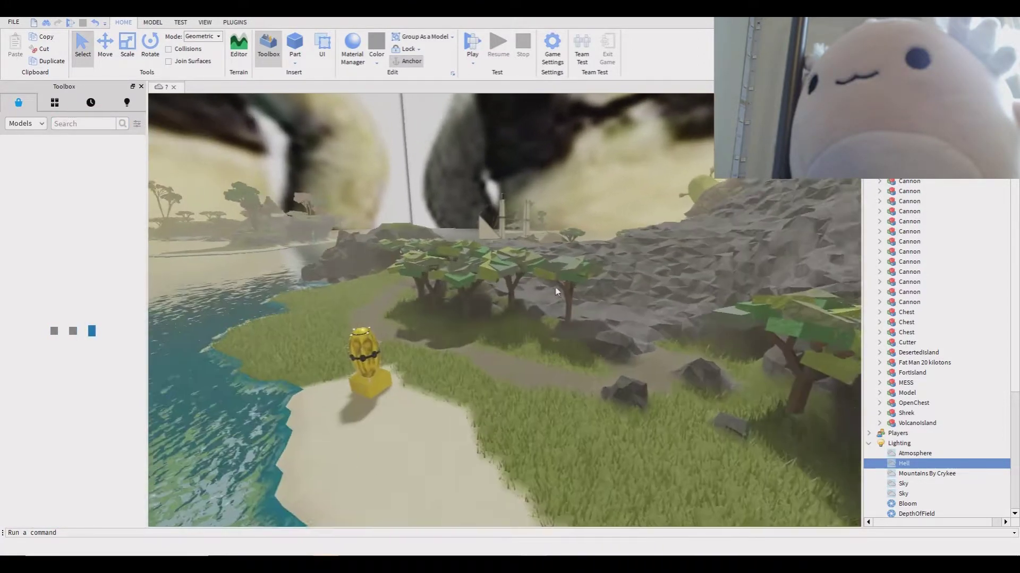
{"action": "key", "text": "w"}
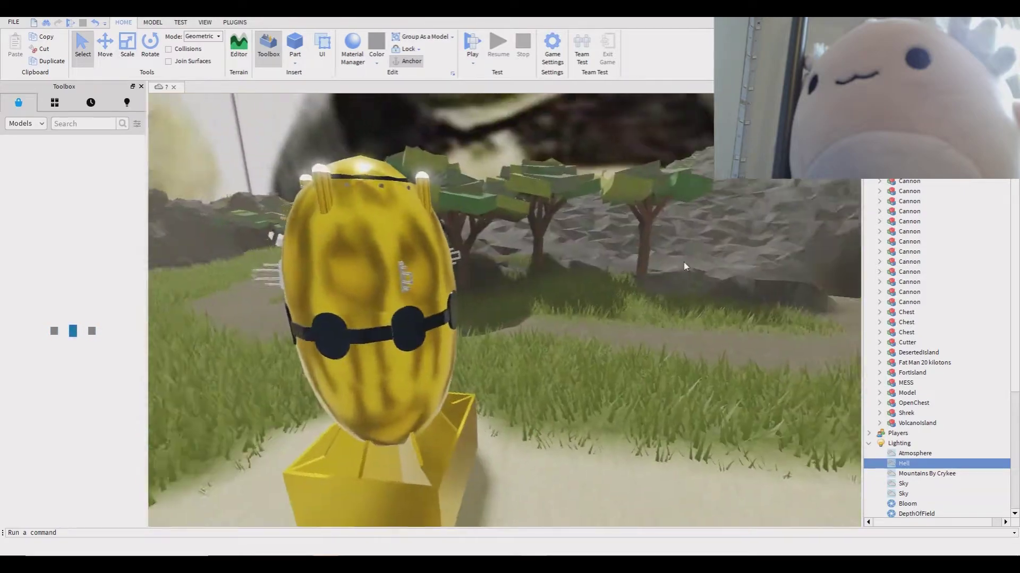
{"action": "right_click_drag", "start_coordinate": [684, 266], "coordinate": [692, 222]}
{"action": "key", "text": "s"}
{"action": "key", "text": "w"}
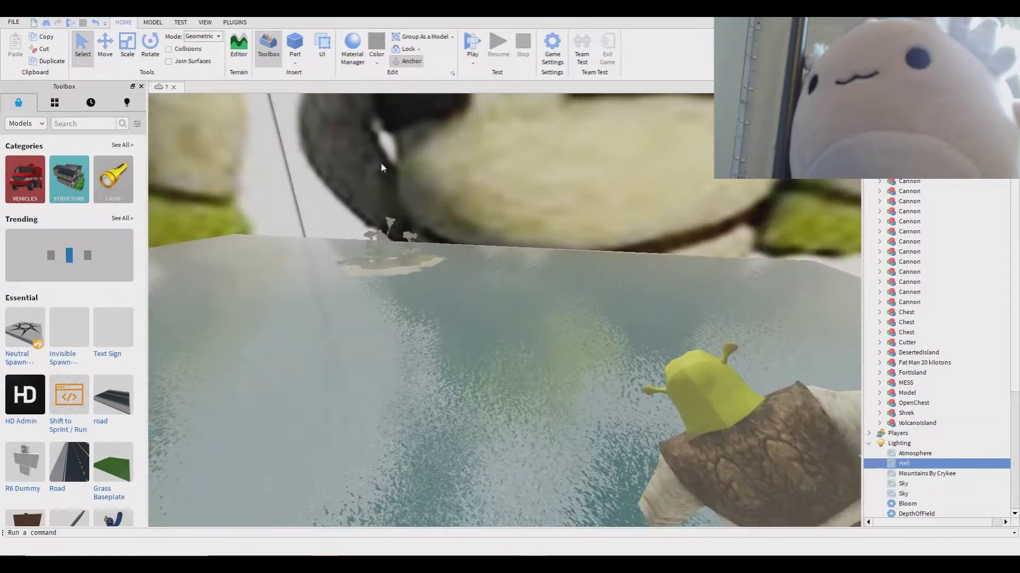
{"action": "type", "text": "infinite health"}
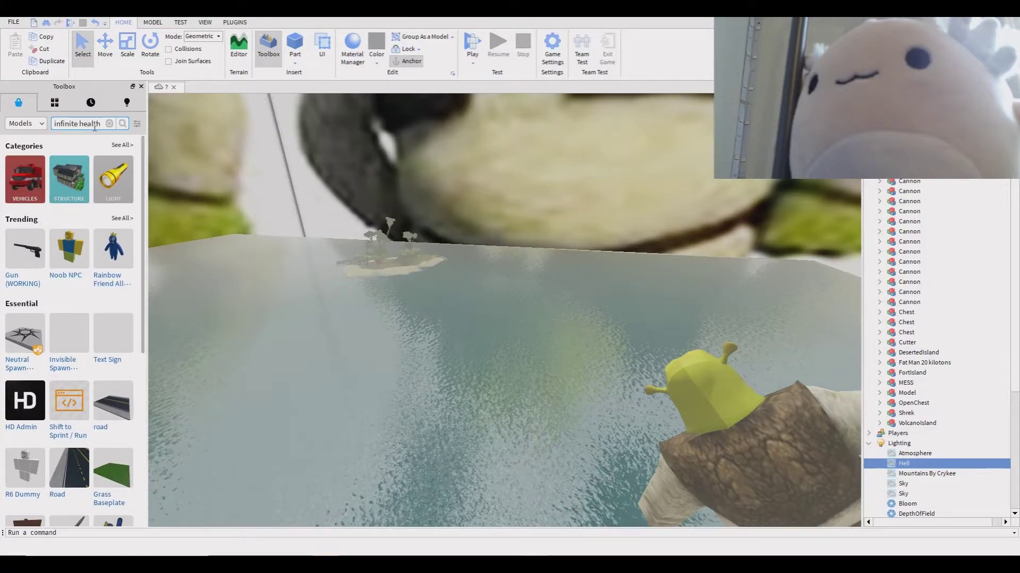
- Search the Toolbox for 'infinite health' and dismiss the inserted model's warning
{"action": "key", "text": "Return"}
{"action": "right_click_drag", "start_coordinate": [206, 118], "coordinate": [514, 221]}
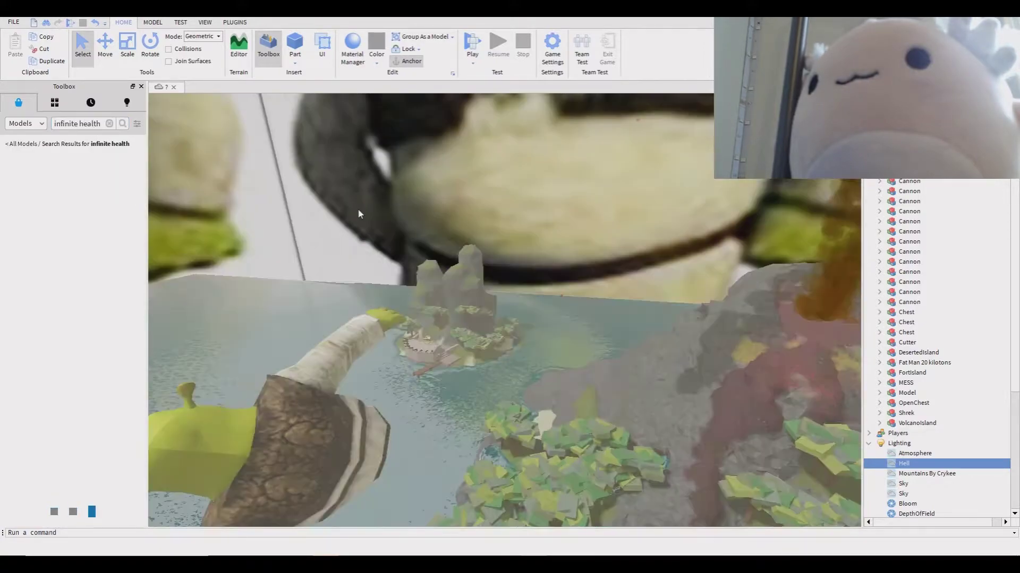
{"action": "scroll", "coordinate": [514, 220], "scroll_direction": "up", "scroll_amount": 2}
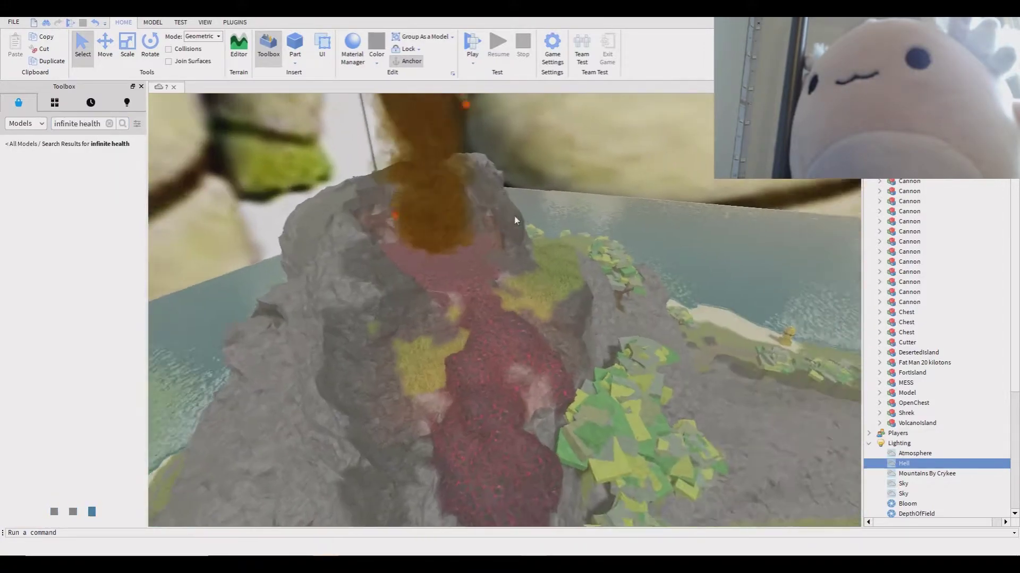
{"action": "scroll", "coordinate": [514, 220], "scroll_direction": "up", "scroll_amount": 2}
{"action": "scroll", "coordinate": [514, 220], "scroll_direction": "up", "scroll_amount": 2}
{"action": "scroll", "coordinate": [514, 220], "scroll_direction": "up", "scroll_amount": 2}
{"action": "scroll", "coordinate": [513, 214], "scroll_direction": "down", "scroll_amount": 3}
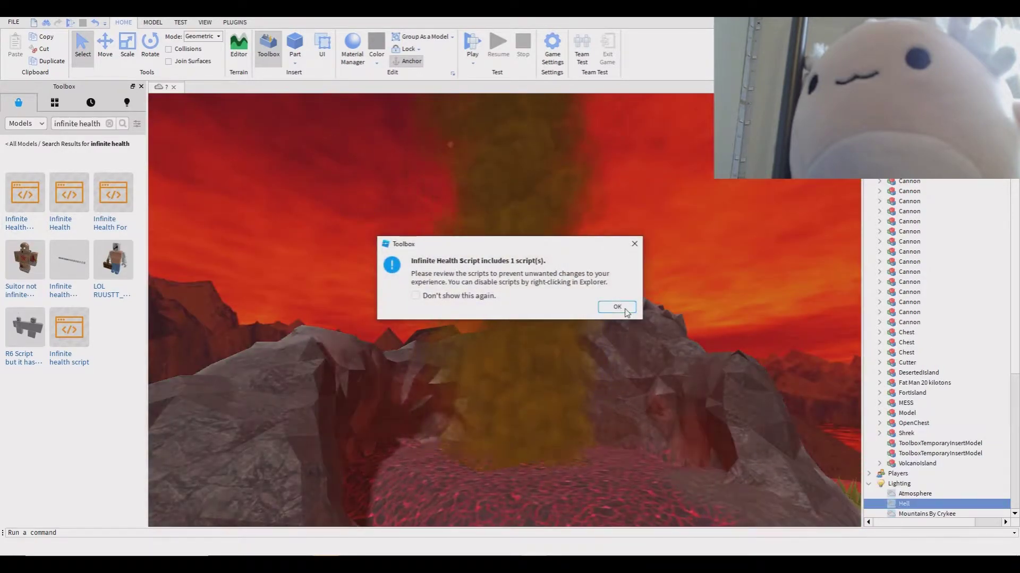
{"action": "left_click", "coordinate": [625, 313]}
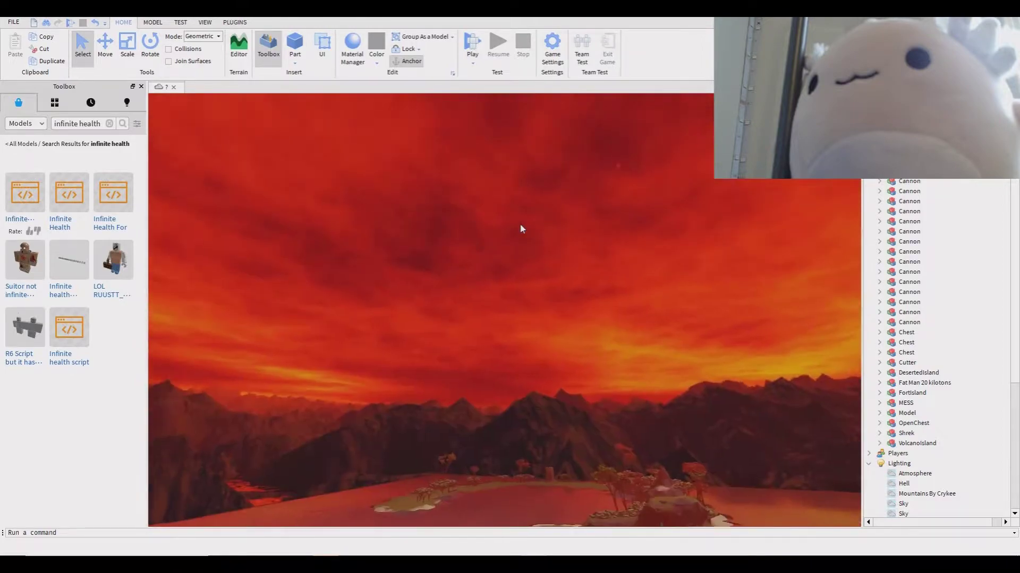
{"action": "right_click_drag", "start_coordinate": [519, 229], "coordinate": [519, 223]}
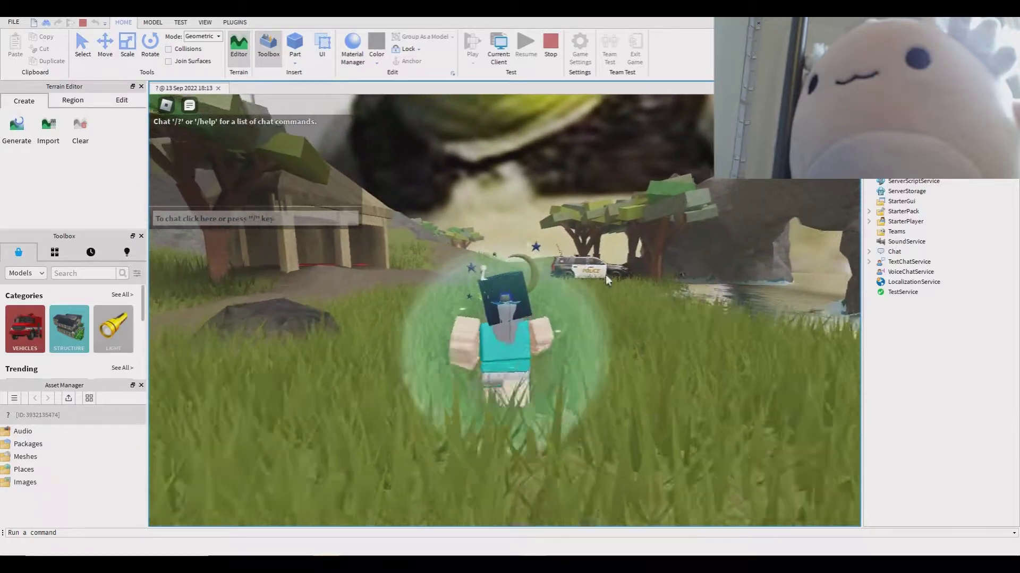
- Walk to the police car, take the driver seat, and drive it around
{"action": "right_click_drag", "start_coordinate": [516, 272], "coordinate": [534, 284]}
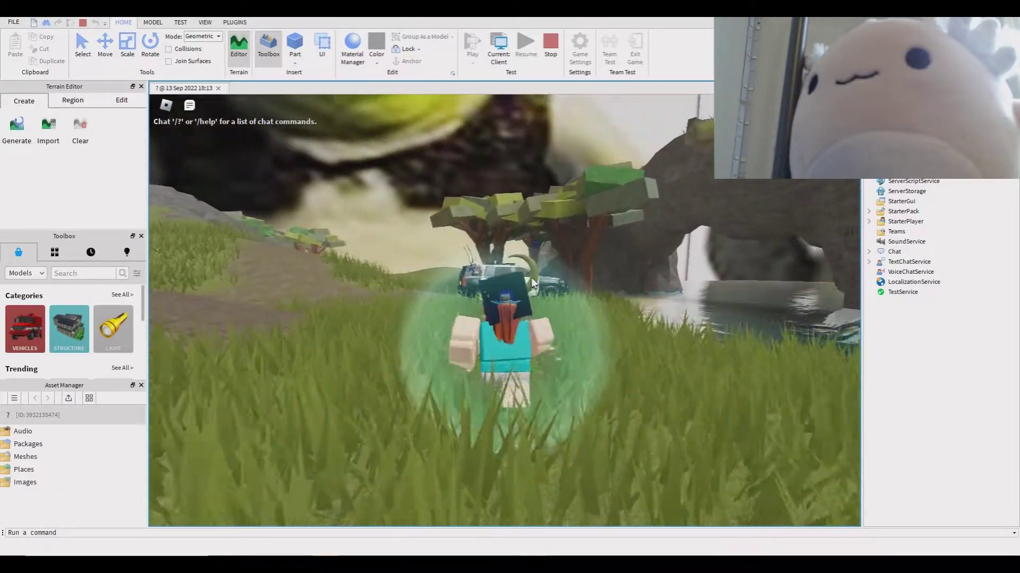
{"action": "key", "text": "w"}
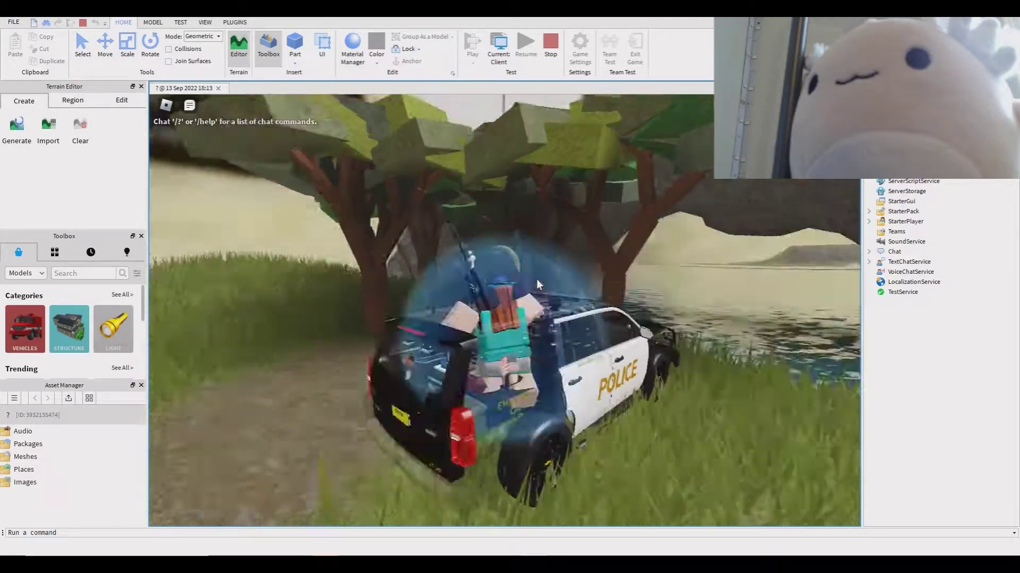
{"action": "right_click_drag", "start_coordinate": [536, 279], "coordinate": [537, 278]}
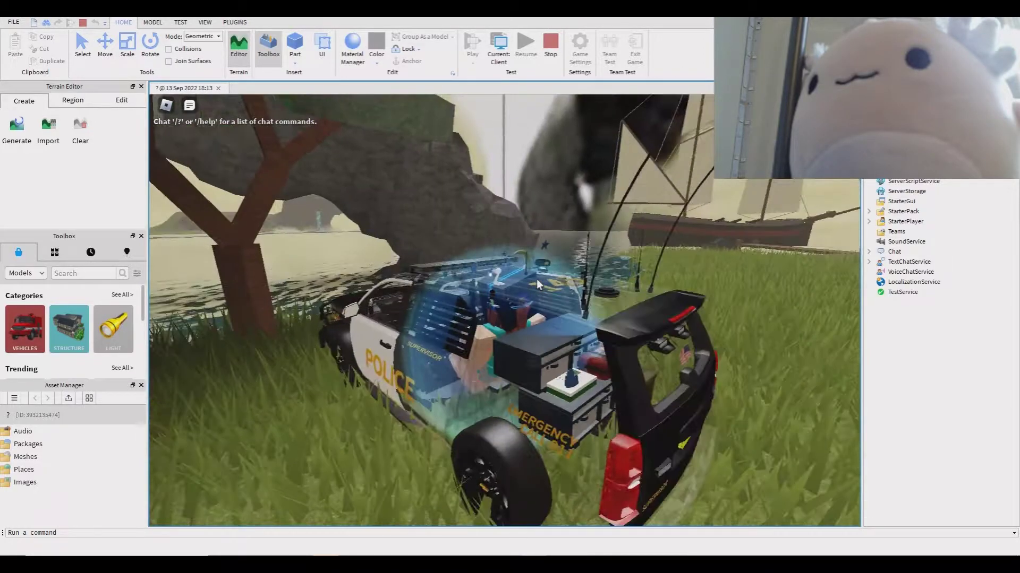
{"action": "key", "text": "space"}
{"action": "key", "text": "w"}
{"action": "key", "text": "e"}
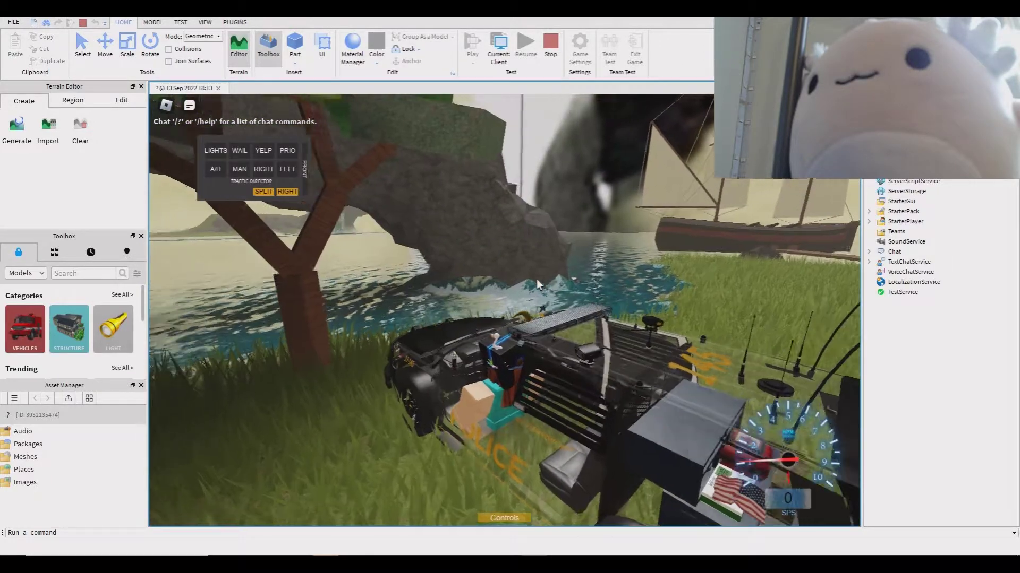
{"action": "key", "text": "s"}
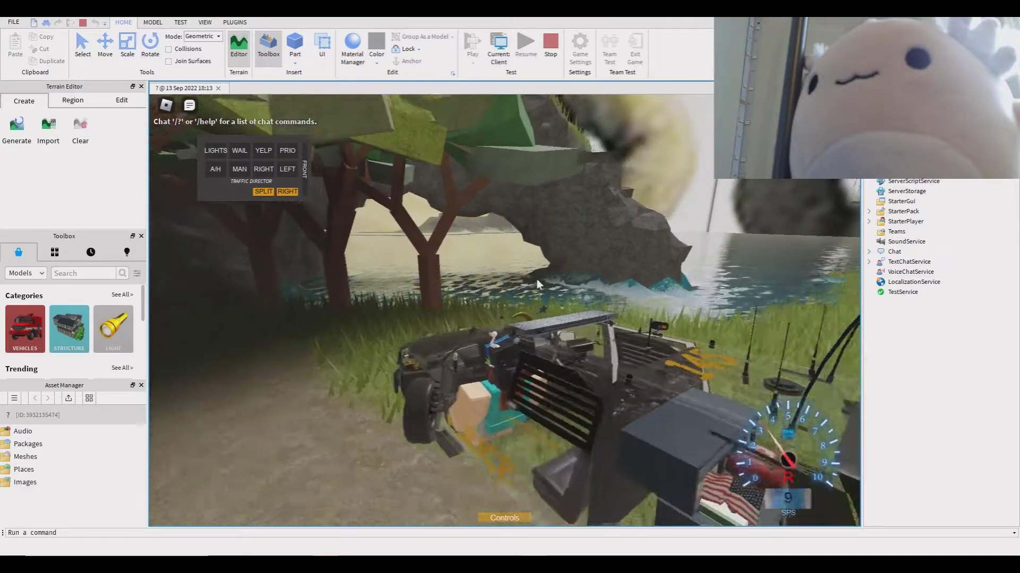
{"action": "key", "text": "w"}
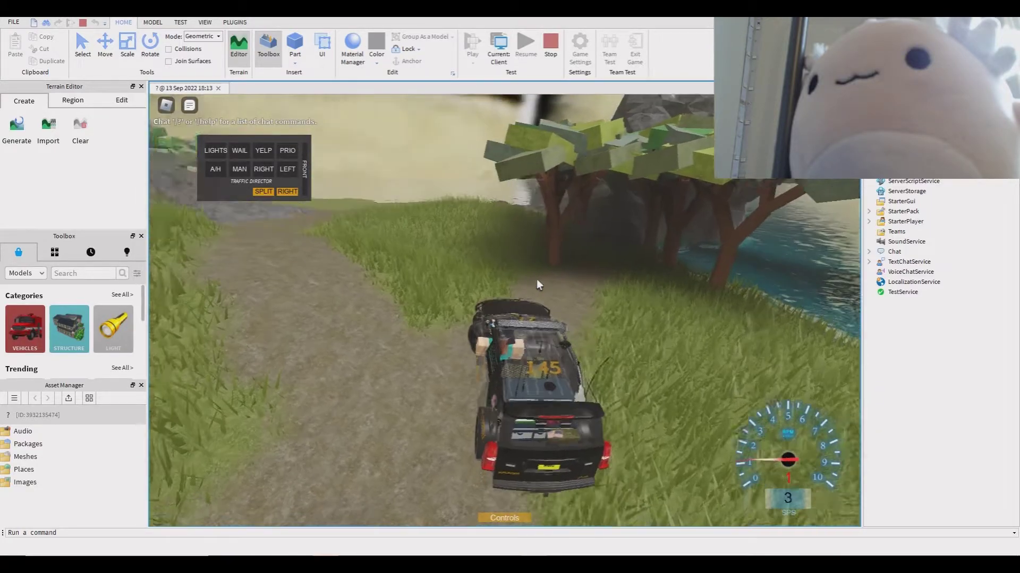
- Open the in-game menu, view its settings, then resume playing
{"action": "key", "text": "Escape"}
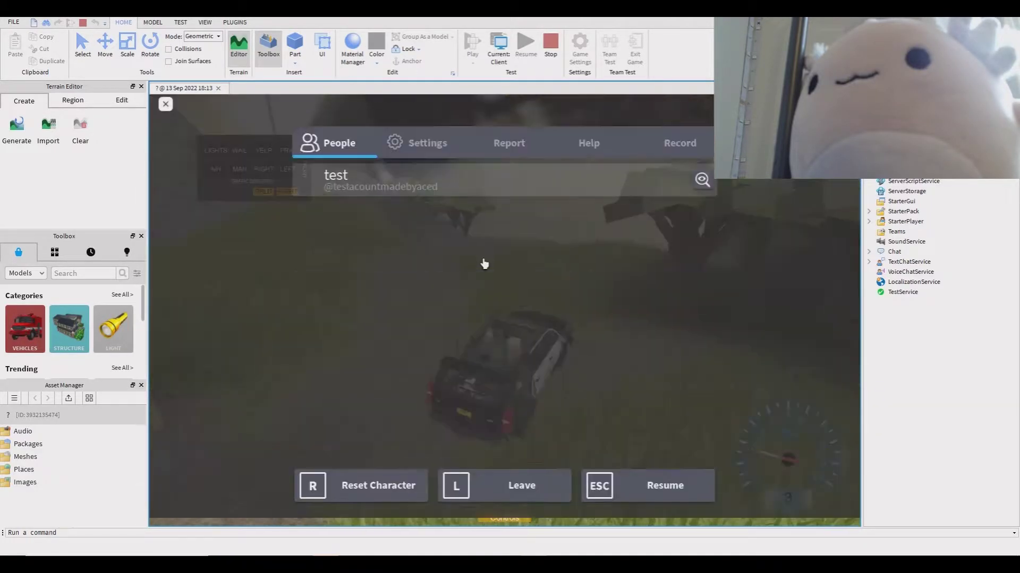
{"action": "left_click", "coordinate": [418, 147]}
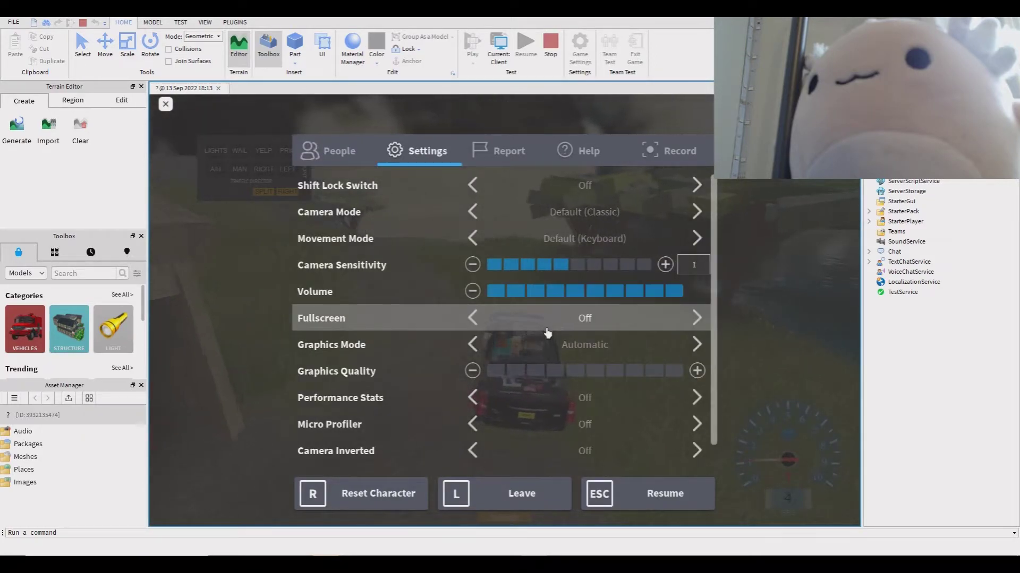
{"action": "key", "text": "Escape"}
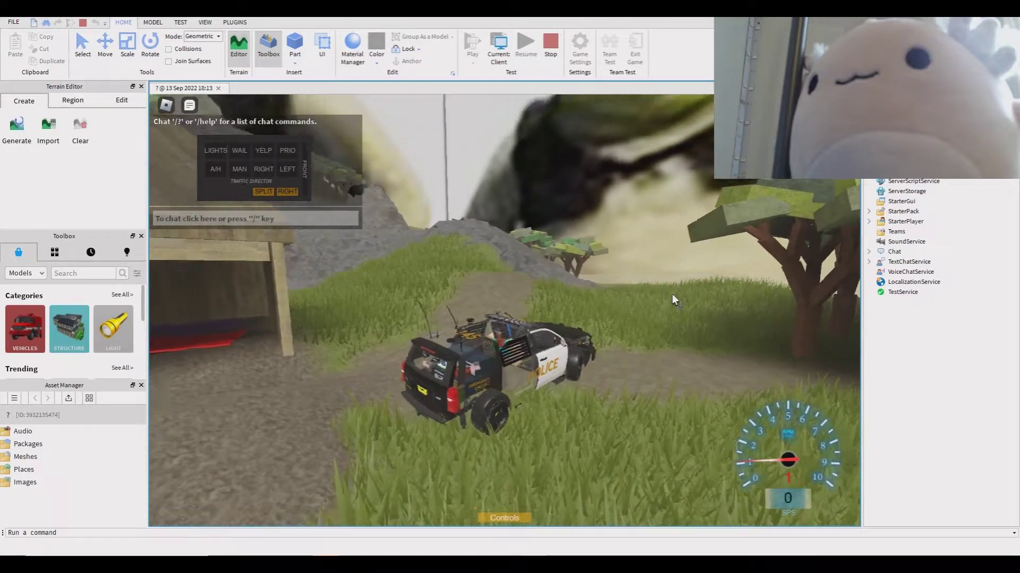
- Leave the car and walk the avatar up the path to the yellow trophy
{"action": "key", "text": "space"}
{"action": "key", "text": "w"}
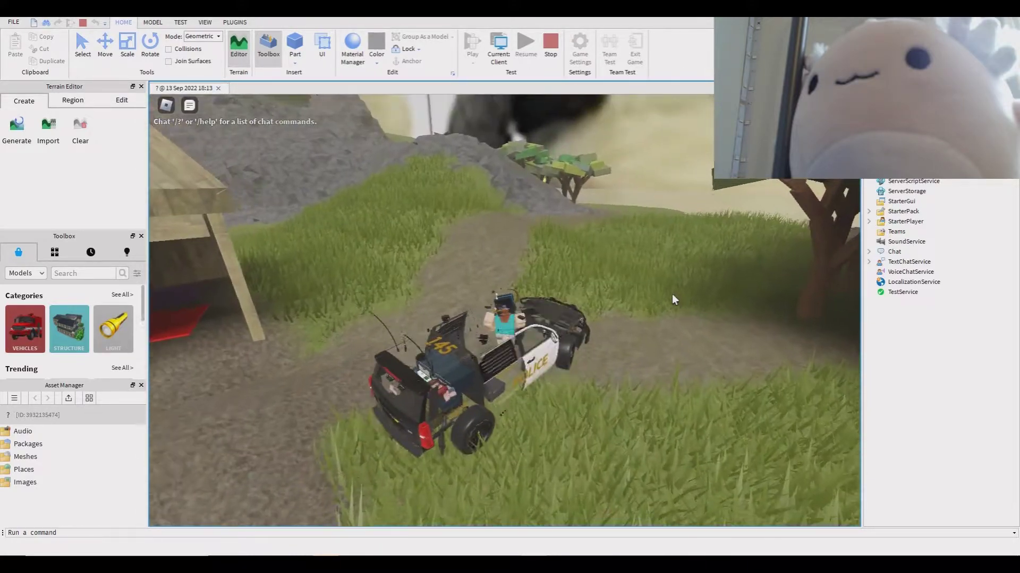
{"action": "key", "text": "w"}
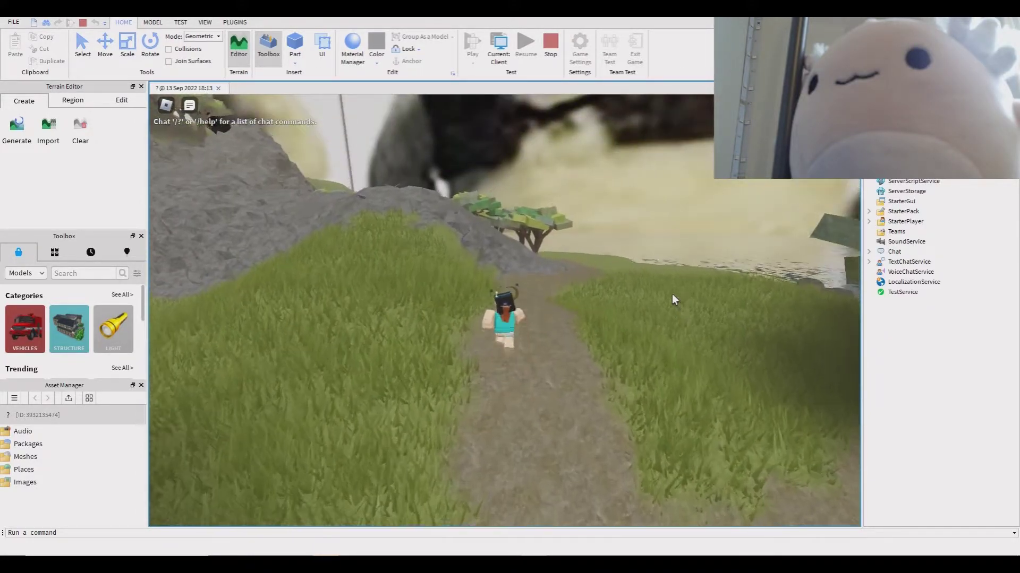
{"action": "key", "text": "w"}
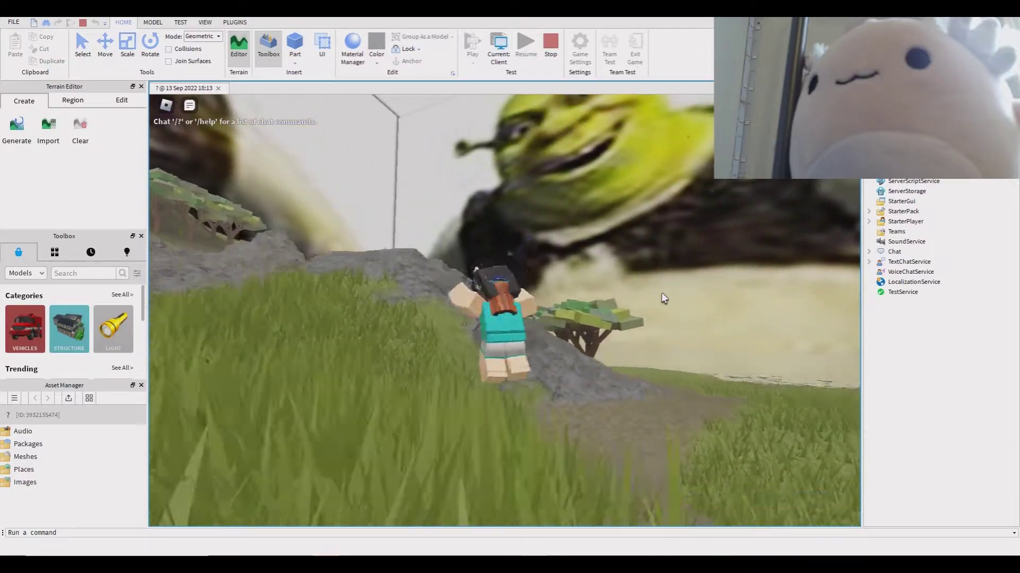
{"action": "key", "text": "w"}
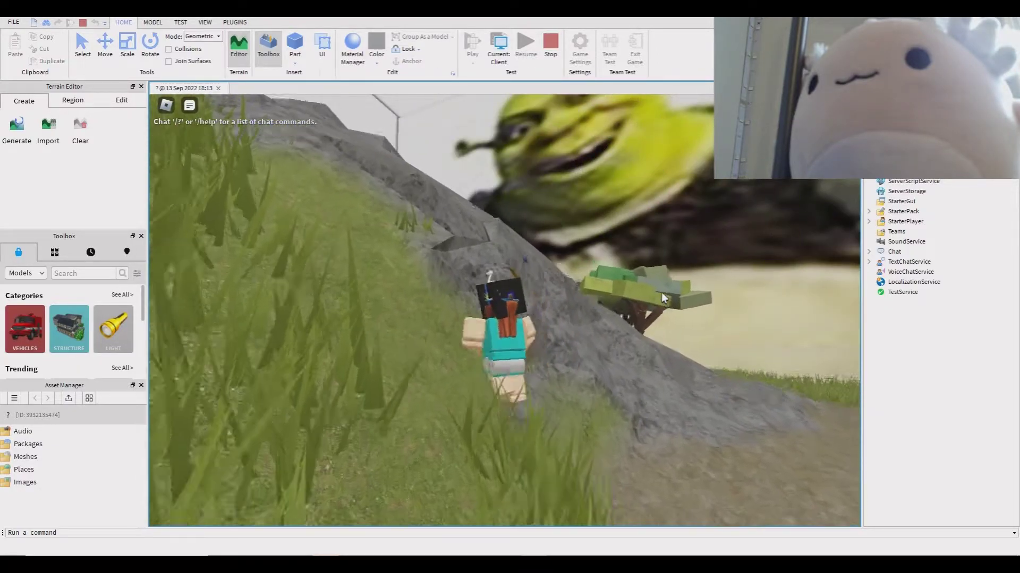
{"action": "key", "text": "w"}
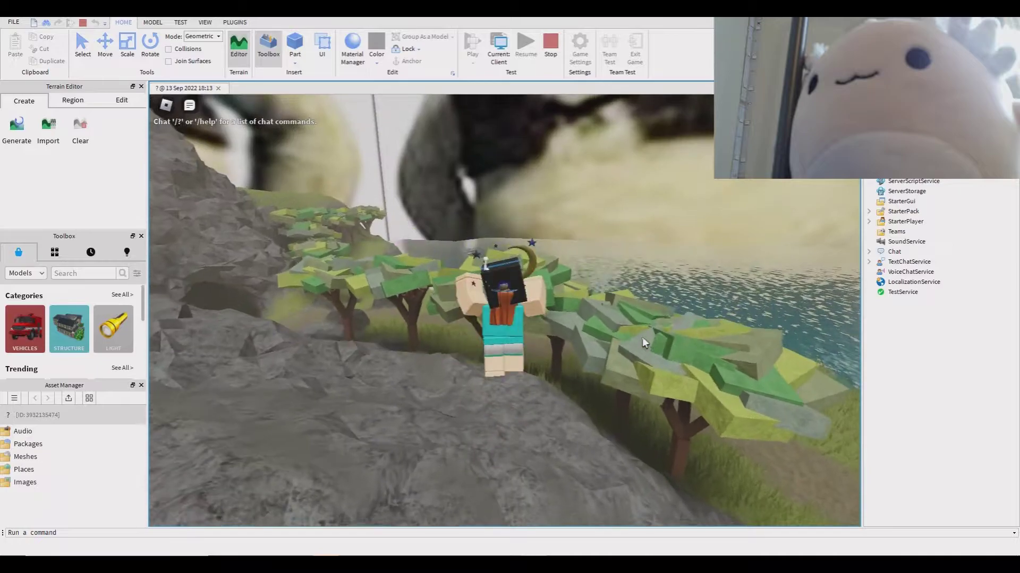
{"action": "key", "text": "w"}
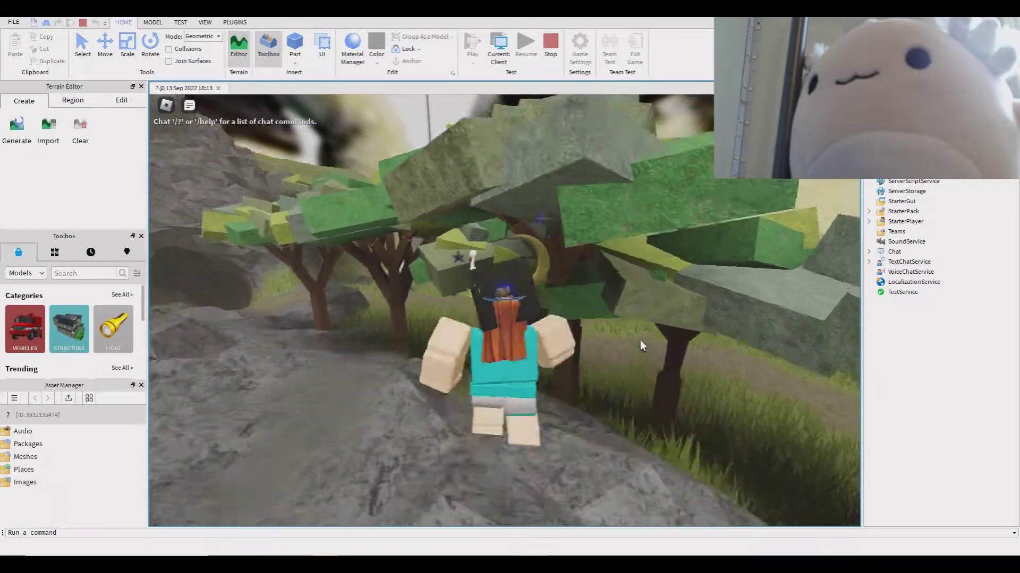
{"action": "key", "text": "w"}
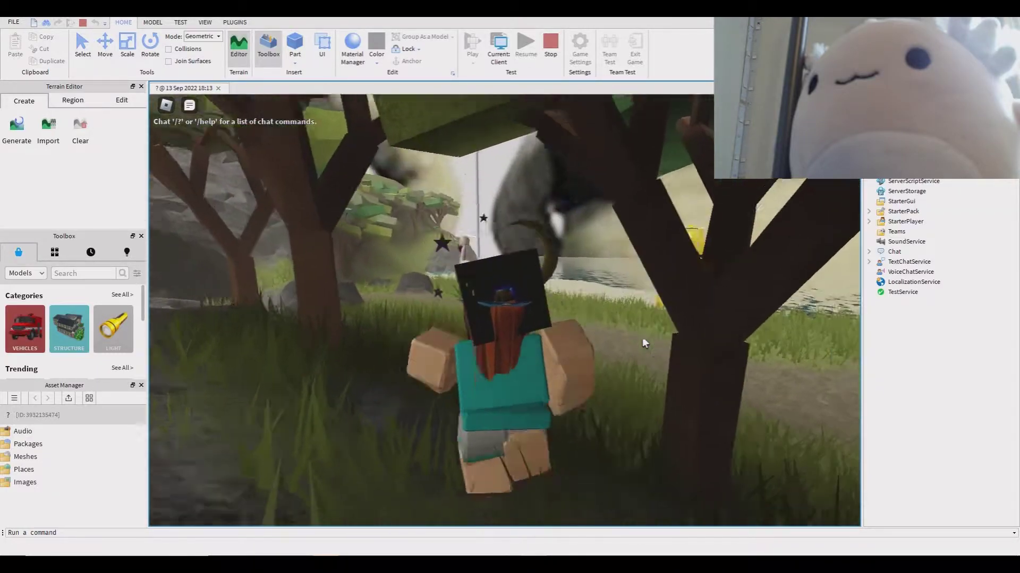
{"action": "key", "text": "w"}
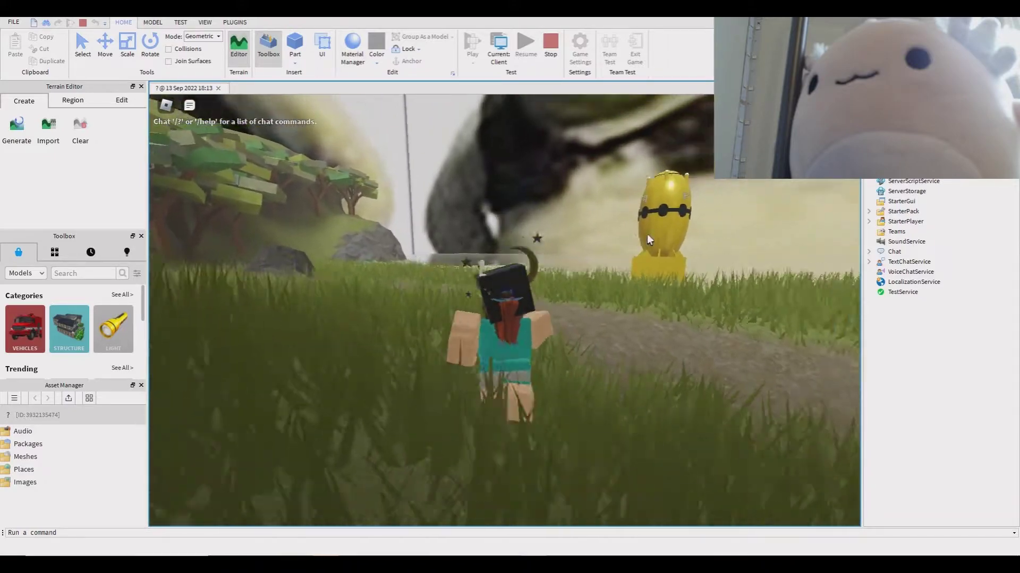
{"action": "key", "text": "w"}
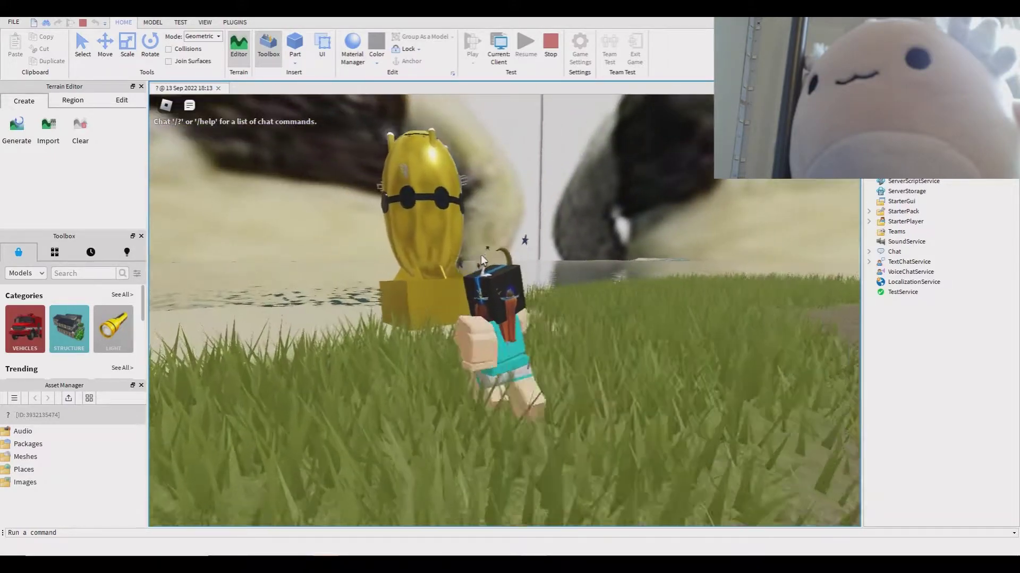
{"action": "key", "text": "w"}
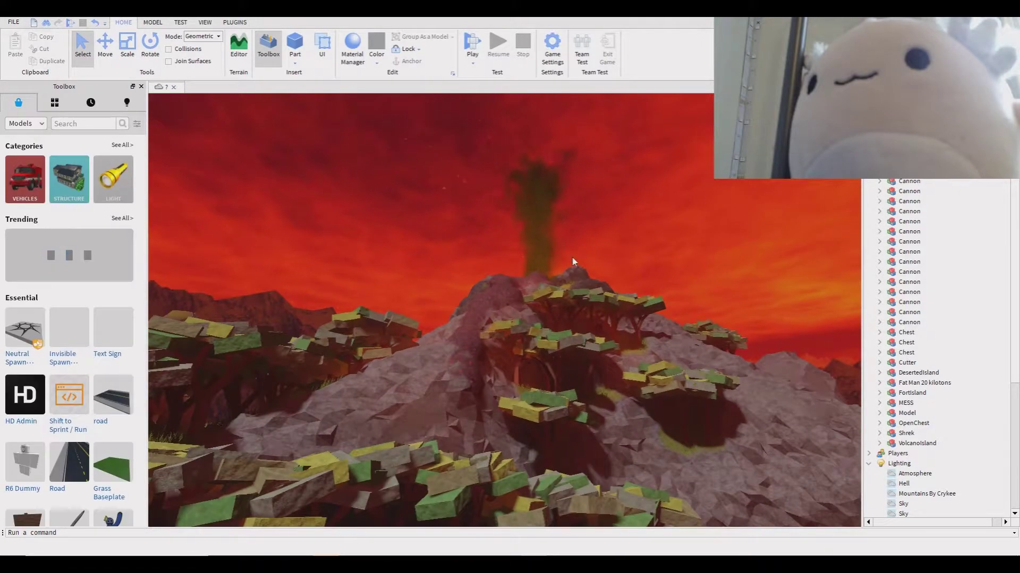
- Search the Toolbox for 'green' and place the Green Bunk Bed on the grass by the huts
{"action": "mouse_move", "coordinate": [573, 261]}
{"action": "right_mouse_down"}
{"action": "mouse_move", "coordinate": [587, 252]}
{"action": "mouse_move", "coordinate": [571, 313]}
{"action": "right_mouse_up"}
{"action": "type", "text": "green"}
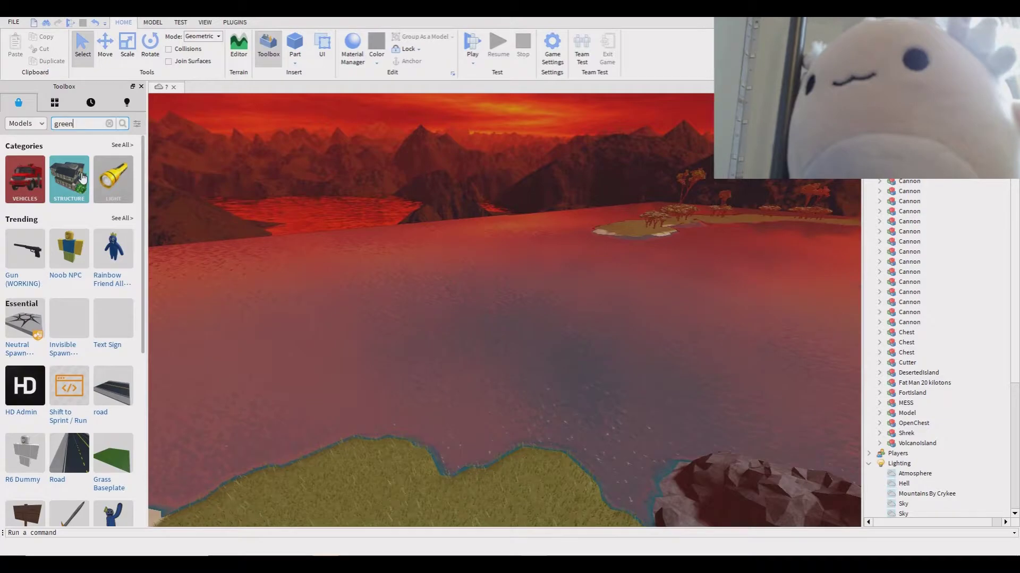
{"action": "key", "text": "Return"}
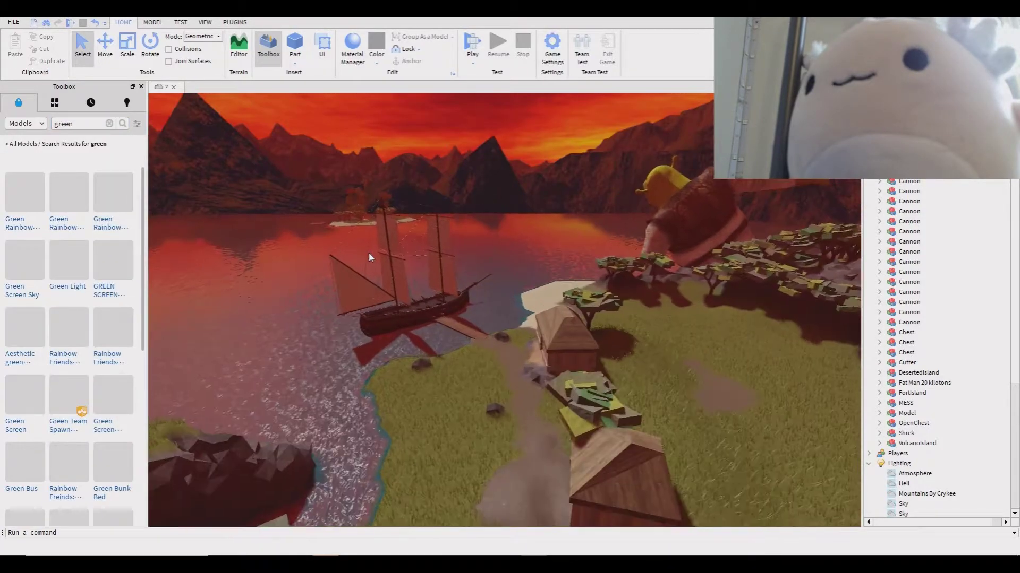
{"action": "mouse_move", "coordinate": [252, 198]}
{"action": "right_mouse_down"}
{"action": "mouse_move", "coordinate": [300, 250]}
{"action": "mouse_move", "coordinate": [215, 236]}
{"action": "mouse_move", "coordinate": [159, 260]}
{"action": "right_mouse_up"}
{"action": "key", "text": "w"}
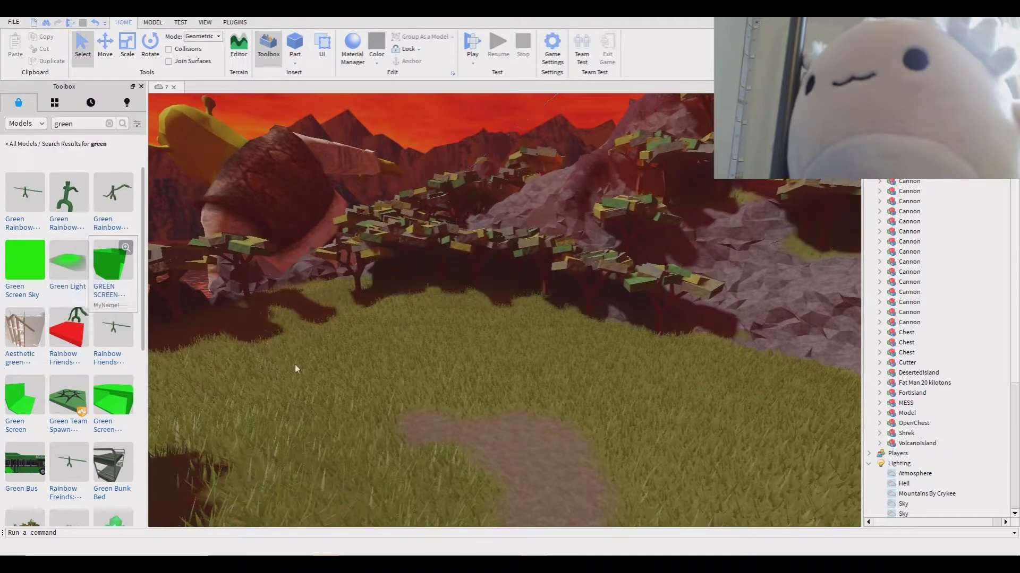
{"action": "scroll", "coordinate": [113, 441], "scroll_direction": "down", "scroll_amount": 2}
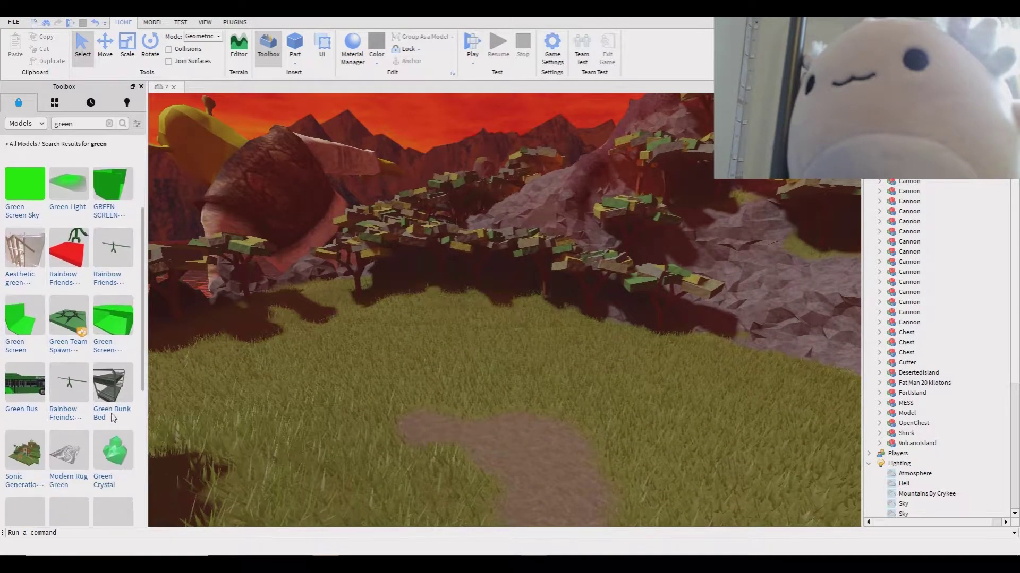
{"action": "key", "text": "w"}
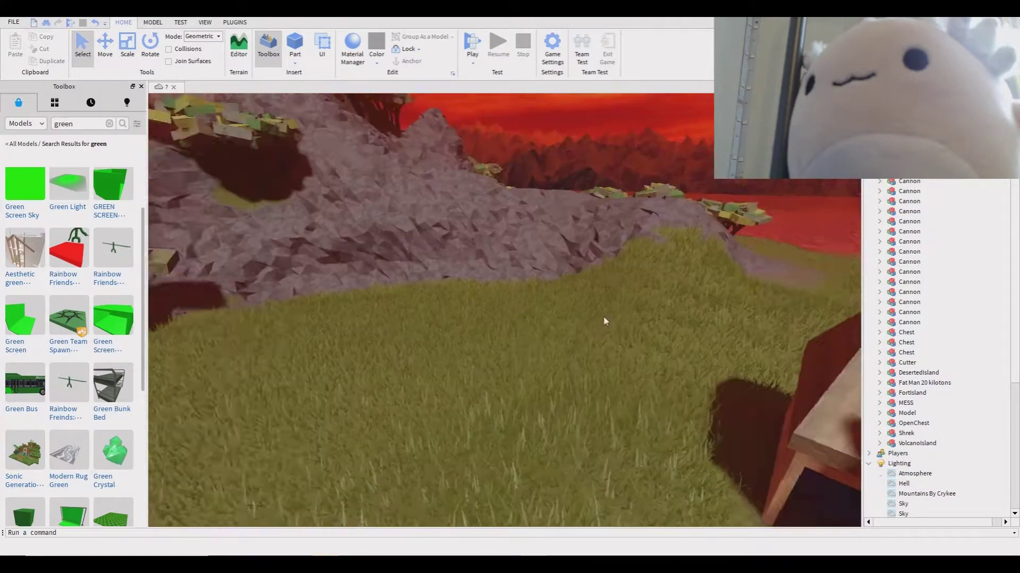
{"action": "key", "text": "s"}
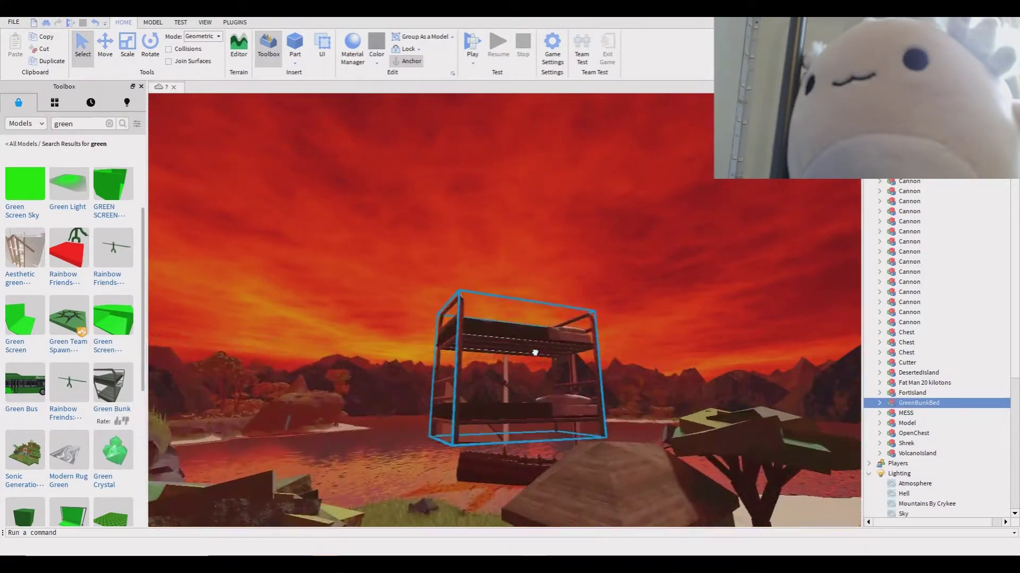
{"action": "right_click_drag", "start_coordinate": [535, 353], "coordinate": [539, 350]}
{"action": "scroll", "coordinate": [538, 350], "scroll_direction": "up", "scroll_amount": 3}
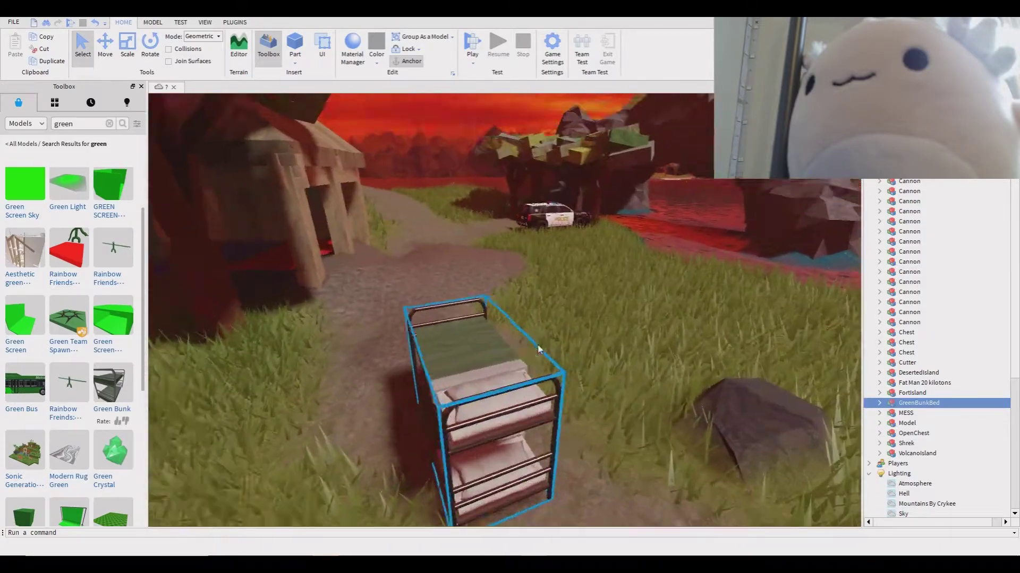
{"action": "right_click_drag", "start_coordinate": [538, 350], "coordinate": [517, 242]}
- Deselect the bunk bed and run a Toolbox search for 'shrek'
{"action": "left_click", "coordinate": [517, 242]}
{"action": "key", "text": "a"}
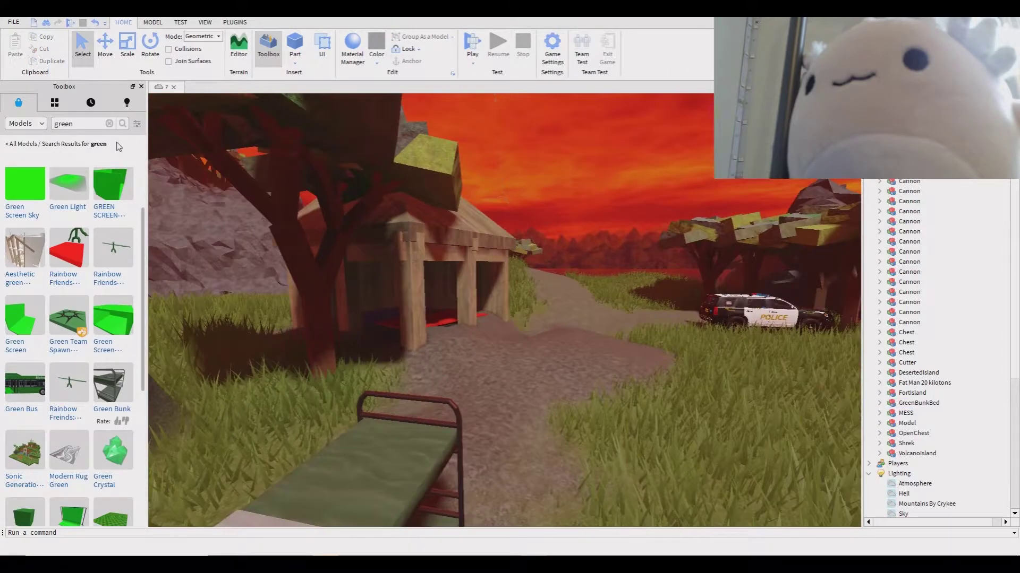
{"action": "left_click", "coordinate": [109, 123]}
{"action": "type", "text": "shrek"}
{"action": "key", "text": "Return"}
{"action": "right_click_drag", "start_coordinate": [449, 221], "coordinate": [290, 218]}
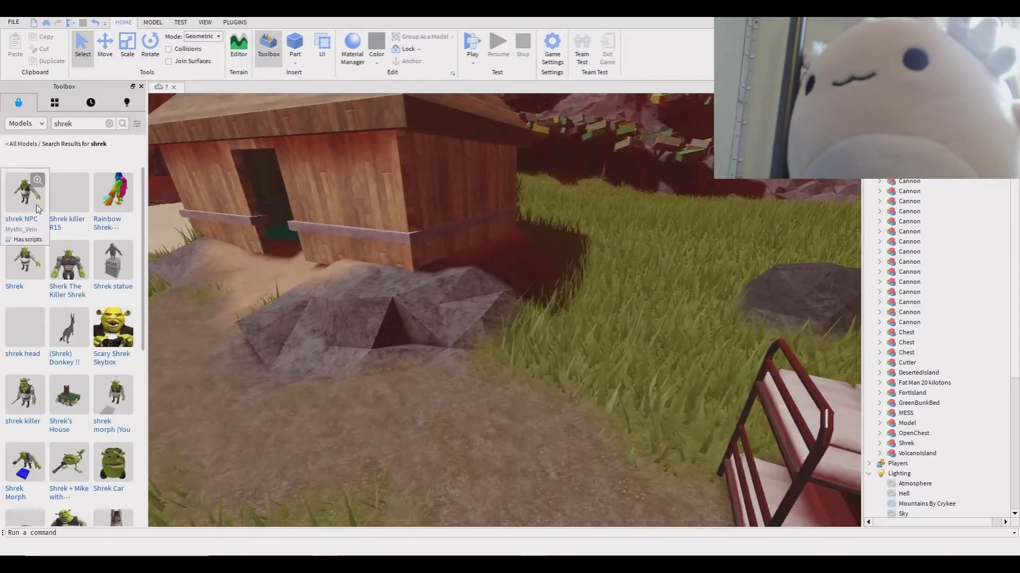
{"action": "right_click_drag", "start_coordinate": [352, 214], "coordinate": [376, 236]}
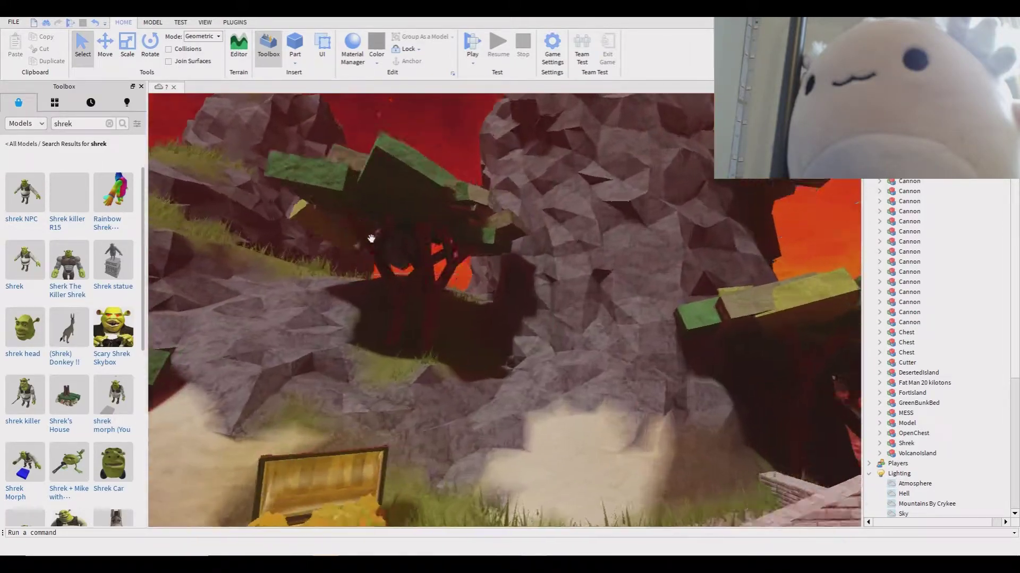
{"action": "right_click_drag", "start_coordinate": [376, 235], "coordinate": [312, 225]}
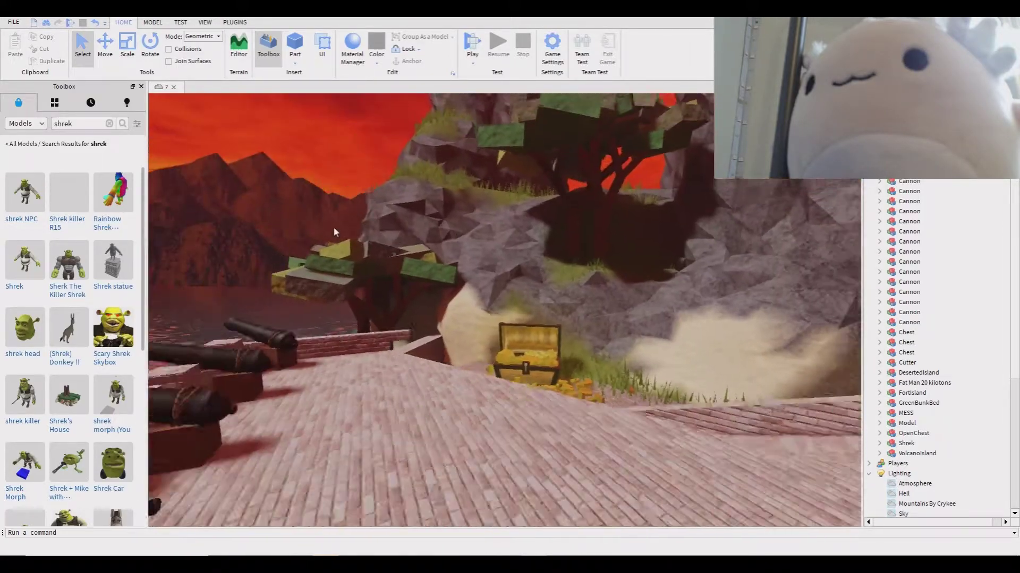
- Insert a Cage model from a 'cage' search onto the fort wall and orbit it
{"action": "left_click", "coordinate": [110, 124]}
{"action": "type", "text": "cage"}
{"action": "key", "text": "Return"}
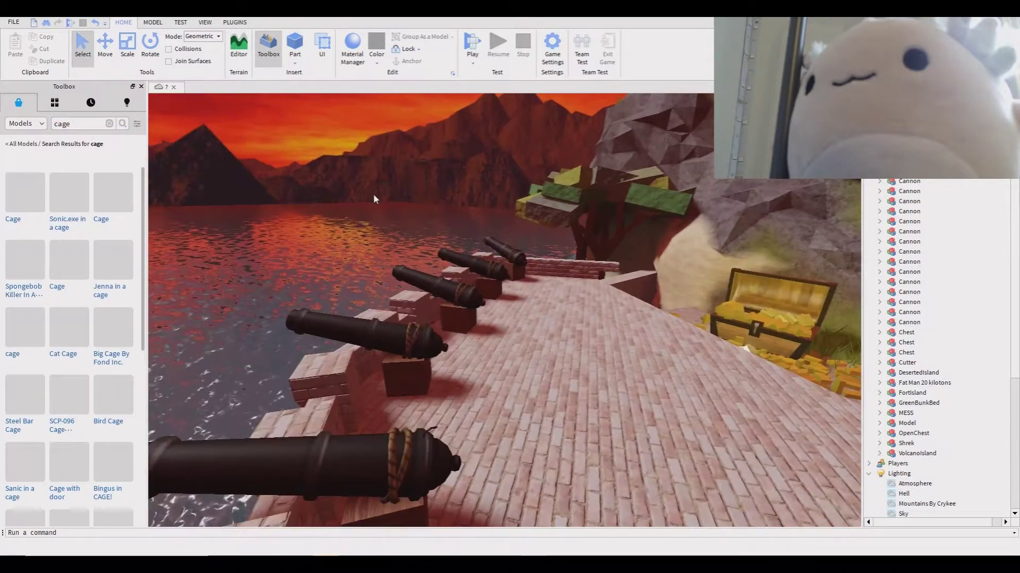
{"action": "right_click_drag", "start_coordinate": [372, 200], "coordinate": [2, 175]}
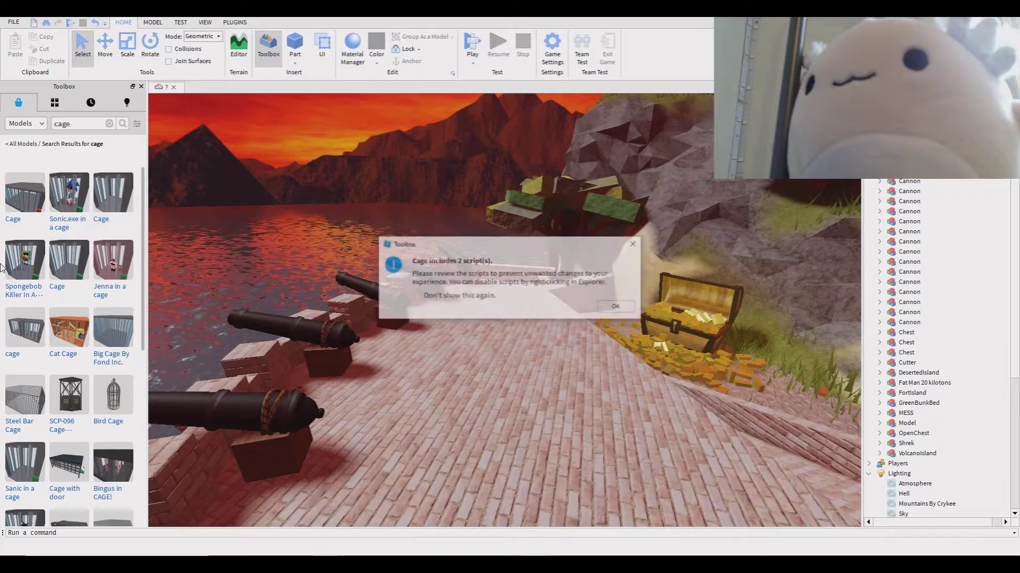
{"action": "left_click", "coordinate": [611, 308]}
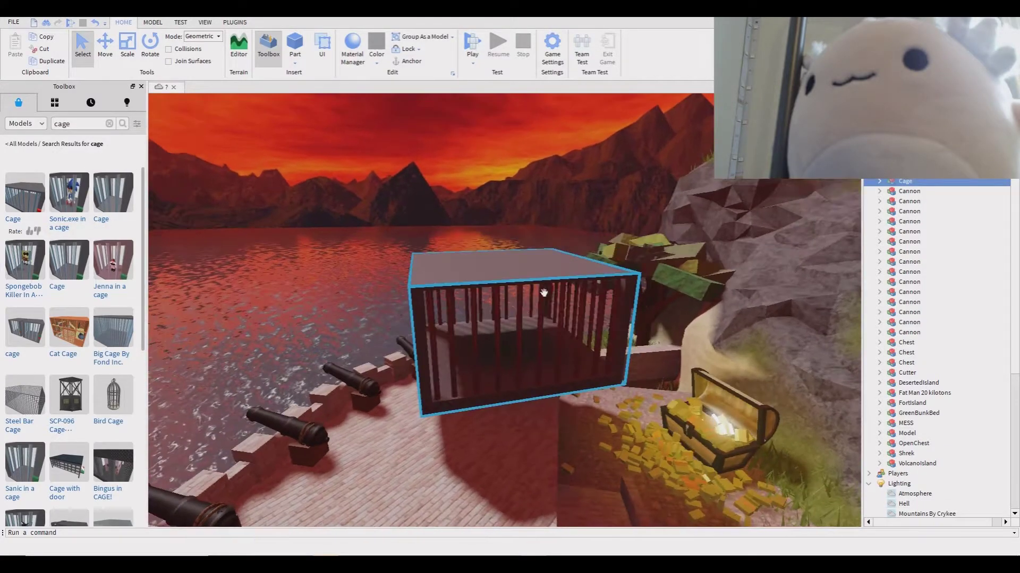
{"action": "mouse_move", "coordinate": [611, 308]}
{"action": "right_mouse_down"}
{"action": "mouse_move", "coordinate": [527, 440]}
{"action": "mouse_move", "coordinate": [529, 336]}
{"action": "mouse_move", "coordinate": [232, 63]}
{"action": "right_mouse_up"}
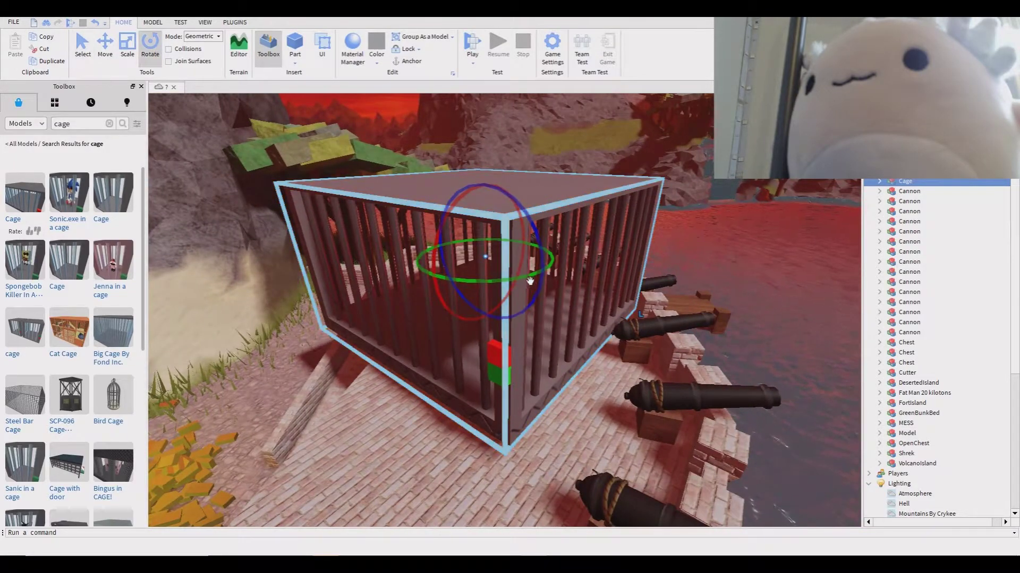
{"action": "mouse_move", "coordinate": [528, 280]}
{"action": "right_mouse_down"}
{"action": "mouse_move", "coordinate": [626, 215]}
{"action": "mouse_move", "coordinate": [665, 335]}
{"action": "right_mouse_up"}
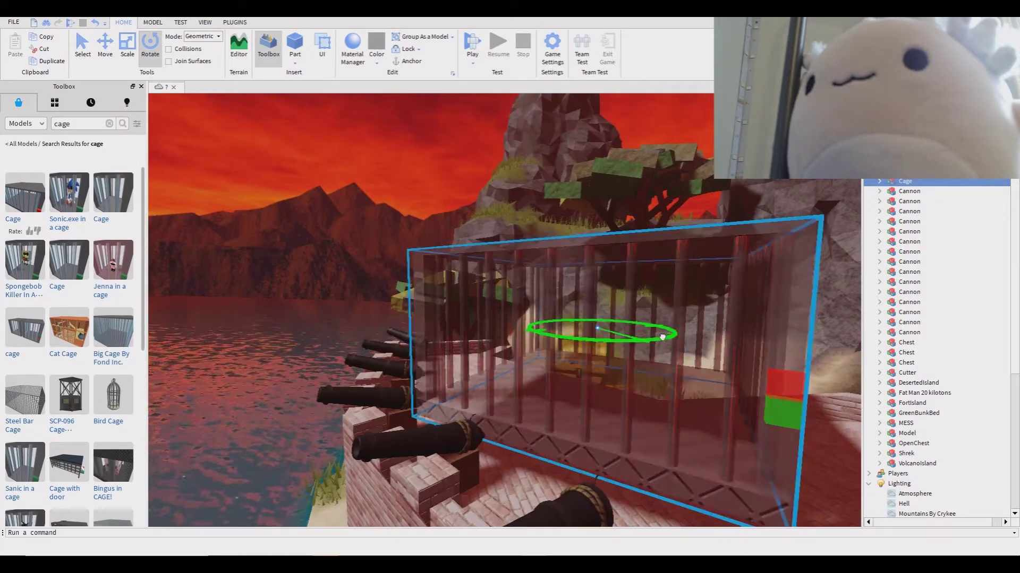
{"action": "mouse_move", "coordinate": [665, 335]}
{"action": "right_mouse_down"}
{"action": "mouse_move", "coordinate": [597, 278]}
{"action": "mouse_move", "coordinate": [587, 296]}
{"action": "mouse_move", "coordinate": [594, 312]}
{"action": "mouse_move", "coordinate": [614, 295]}
{"action": "right_mouse_up"}
{"action": "scroll", "coordinate": [597, 278], "scroll_direction": "up", "scroll_amount": 5}
{"action": "scroll", "coordinate": [597, 278], "scroll_direction": "down", "scroll_amount": 5}
{"action": "scroll", "coordinate": [588, 295], "scroll_direction": "up", "scroll_amount": 5}
{"action": "scroll", "coordinate": [587, 298], "scroll_direction": "down", "scroll_amount": 5}
{"action": "scroll", "coordinate": [593, 312], "scroll_direction": "up", "scroll_amount": 3}
{"action": "scroll", "coordinate": [615, 296], "scroll_direction": "up", "scroll_amount": 3}
{"action": "scroll", "coordinate": [542, 244], "scroll_direction": "up", "scroll_amount": 2}
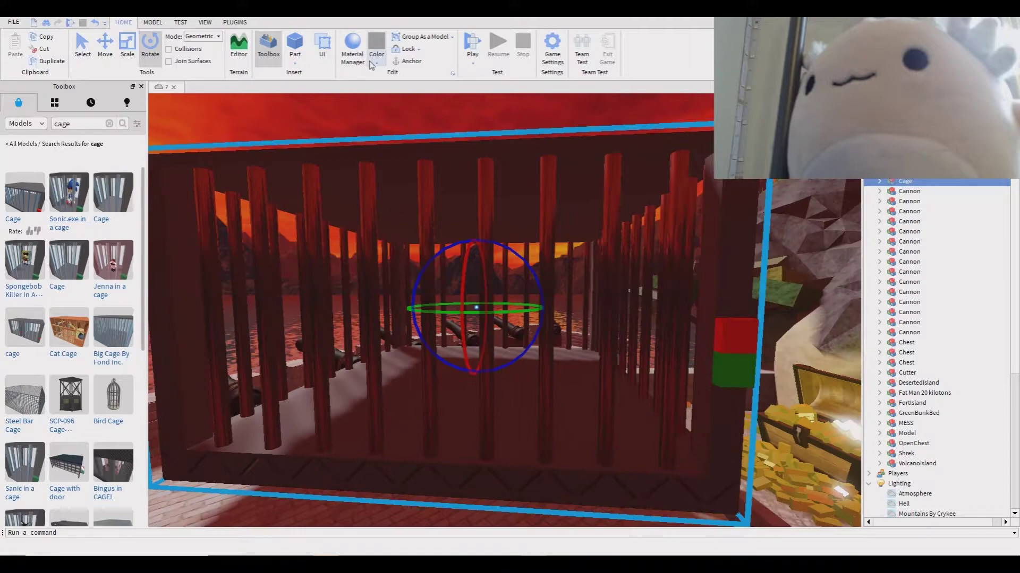
{"action": "right_click_drag", "start_coordinate": [572, 260], "coordinate": [190, 166]}
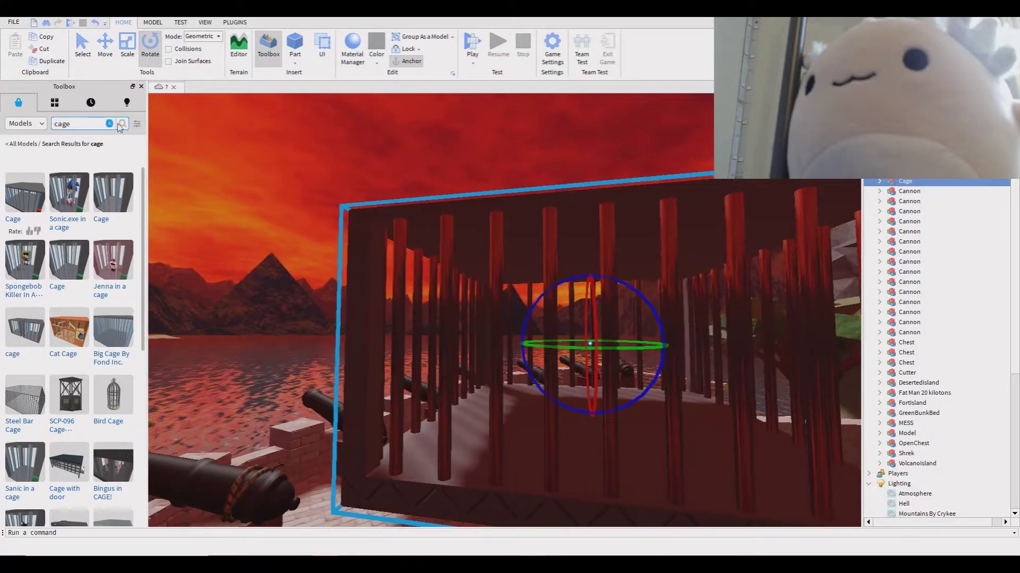
{"action": "type", "text": "shrek"}
- Insert the 'shrek NPC' into the fort cage, then fly out over the lake
{"action": "key", "text": "Return"}
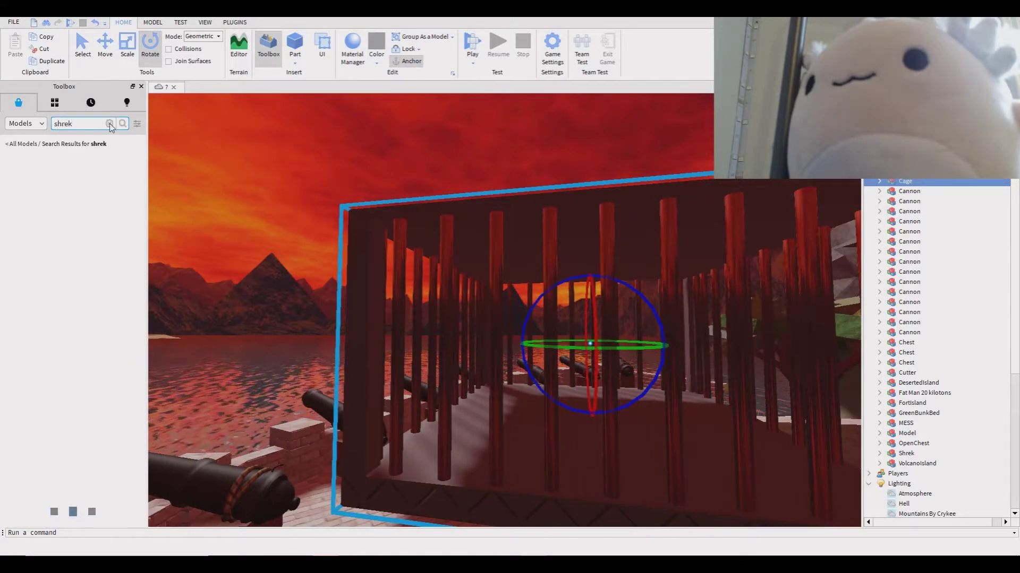
{"action": "key", "text": "s"}
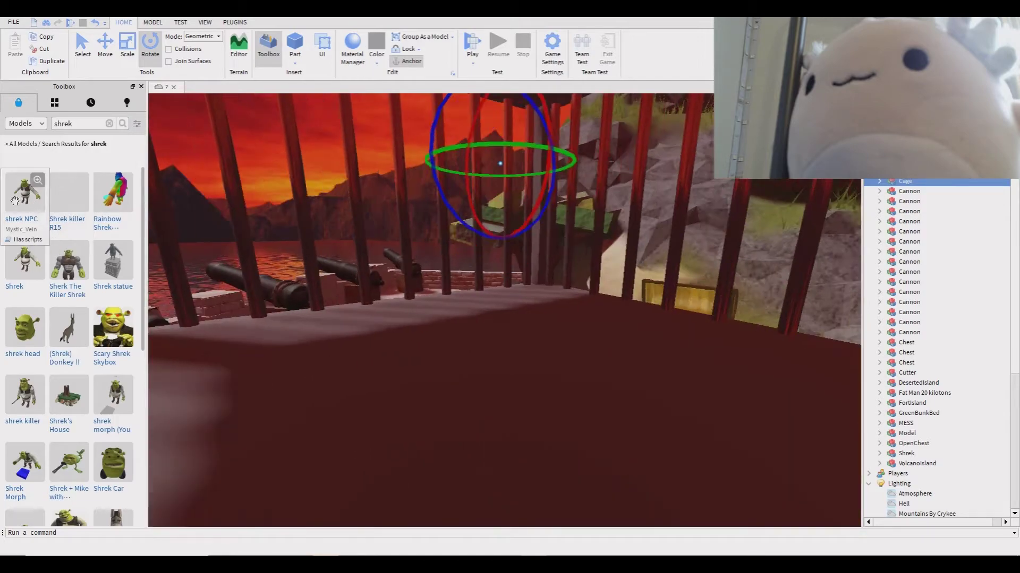
{"action": "key", "text": "s"}
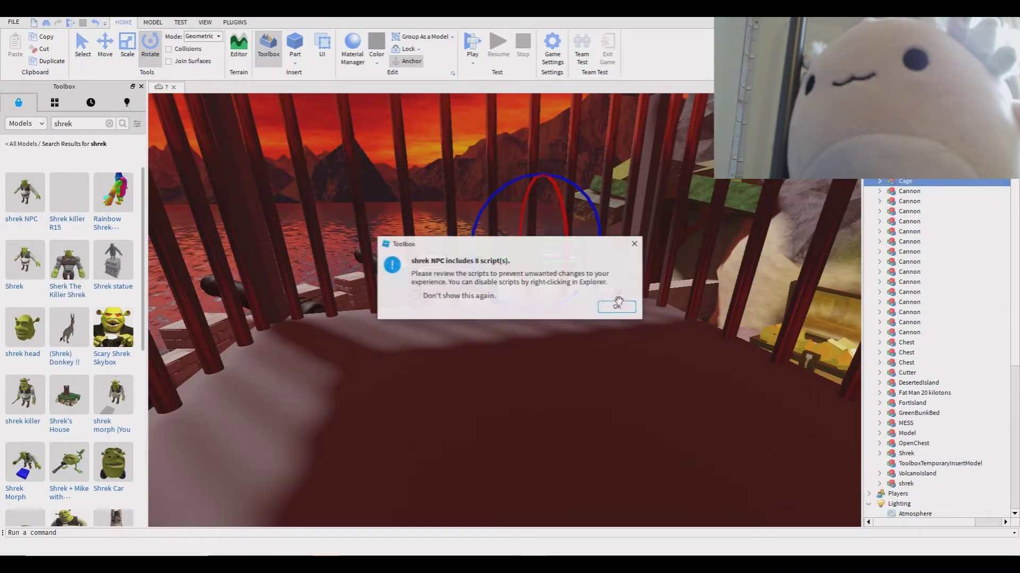
{"action": "left_click", "coordinate": [618, 308]}
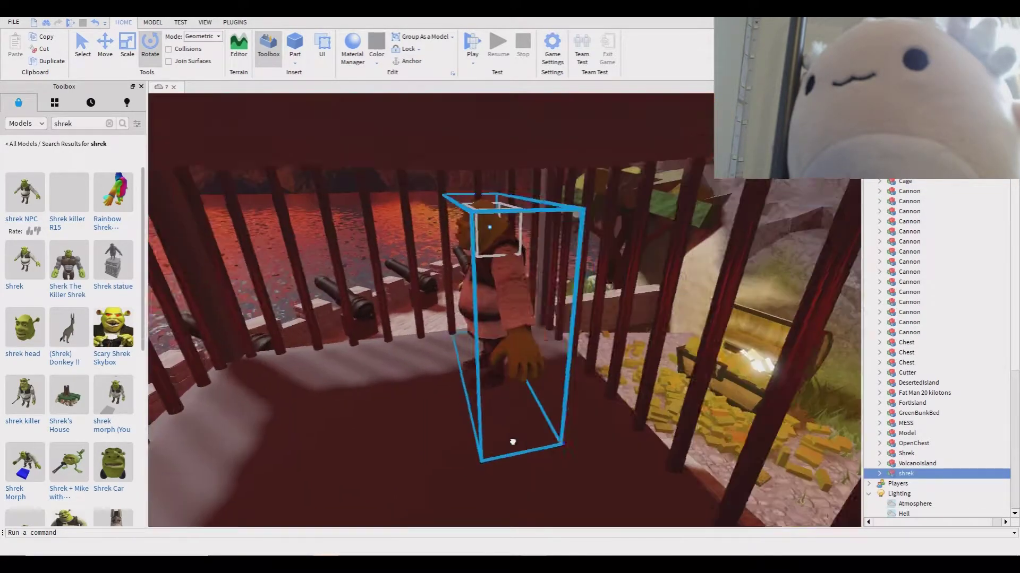
{"action": "right_click_drag", "start_coordinate": [514, 439], "coordinate": [584, 269]}
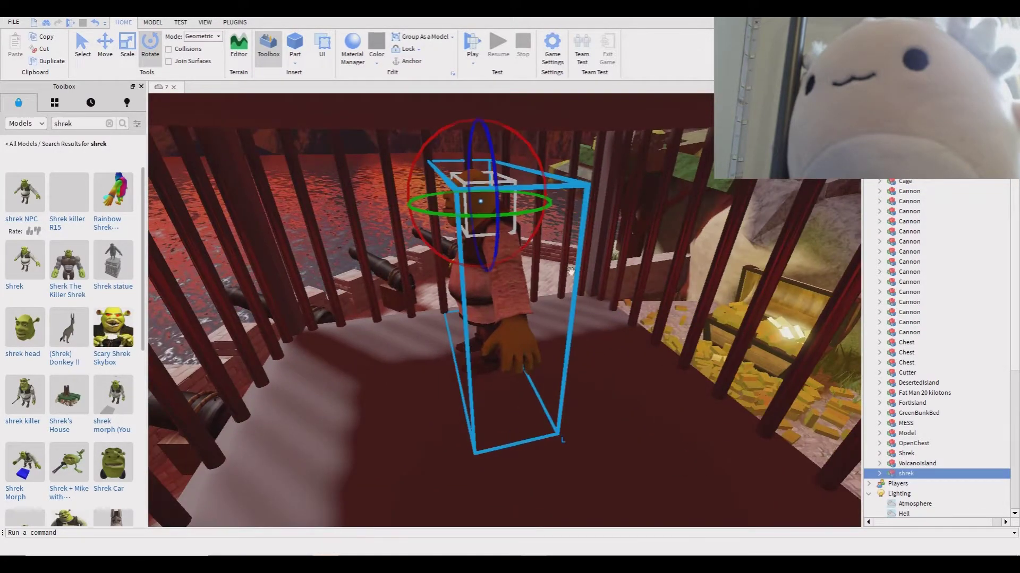
{"action": "key", "text": "s"}
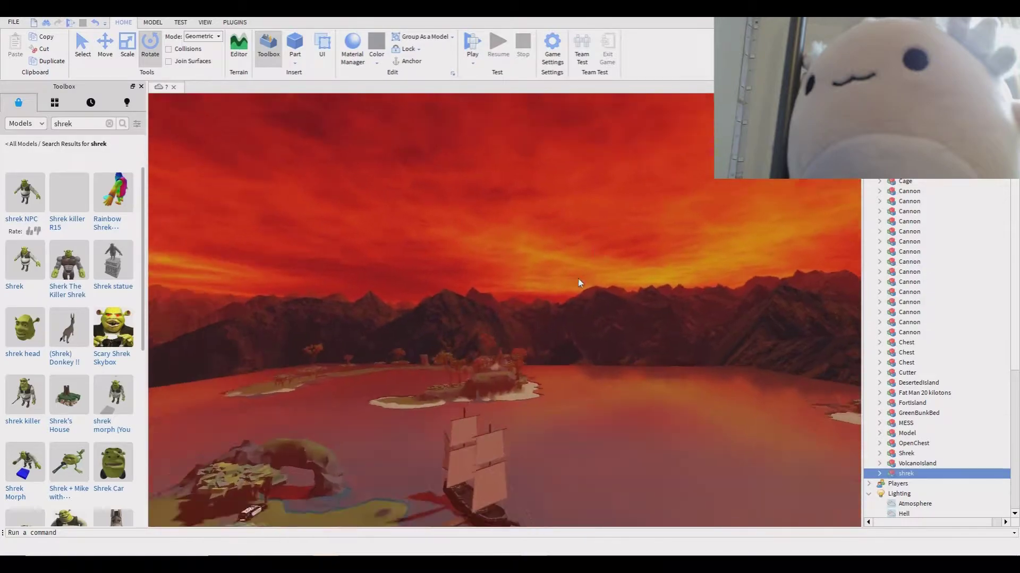
{"action": "key", "text": "w"}
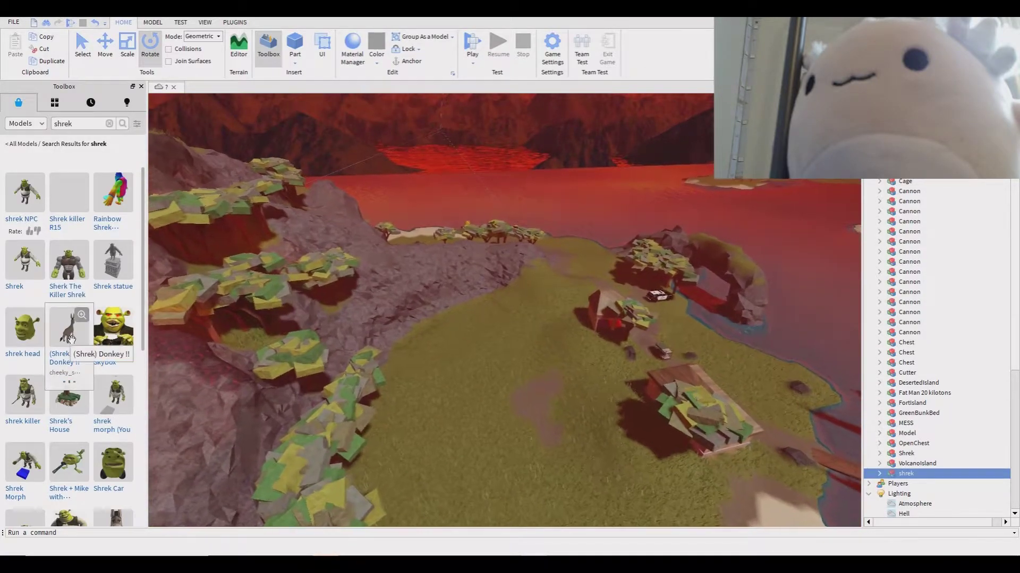
- Focus on the Shrek head and stretch it taller and forward with the Scale handles
{"action": "key", "text": "w"}
{"action": "key", "text": "f"}
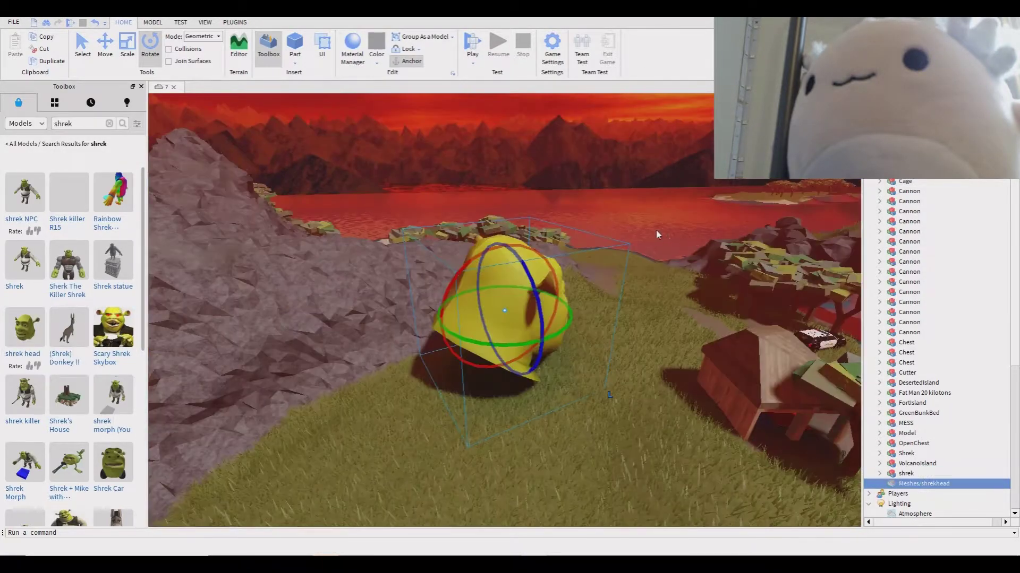
{"action": "right_click_drag", "start_coordinate": [511, 380], "coordinate": [509, 353]}
{"action": "scroll", "coordinate": [508, 354], "scroll_direction": "up", "scroll_amount": 3}
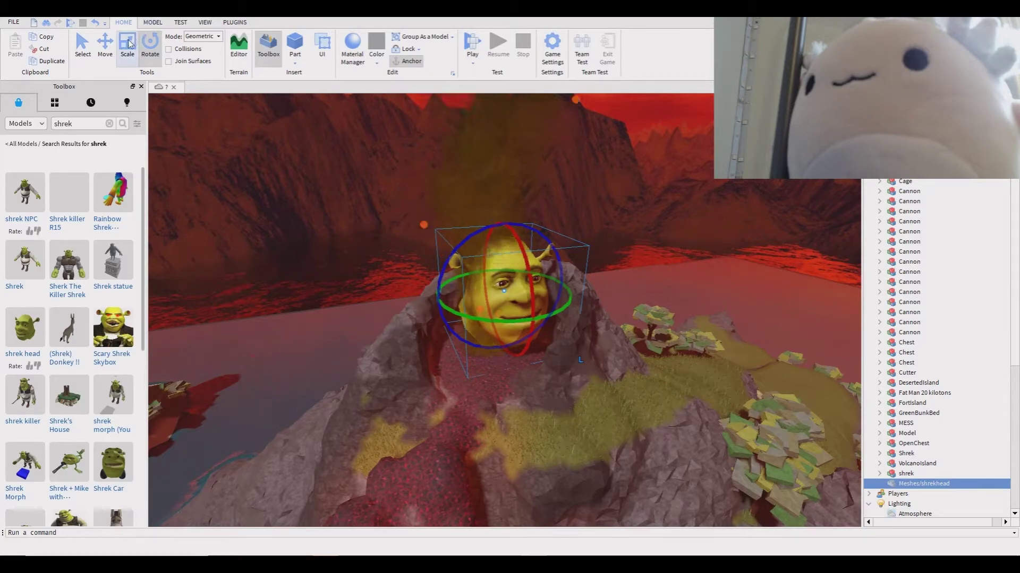
{"action": "left_click_drag", "start_coordinate": [511, 183], "coordinate": [529, 148]}
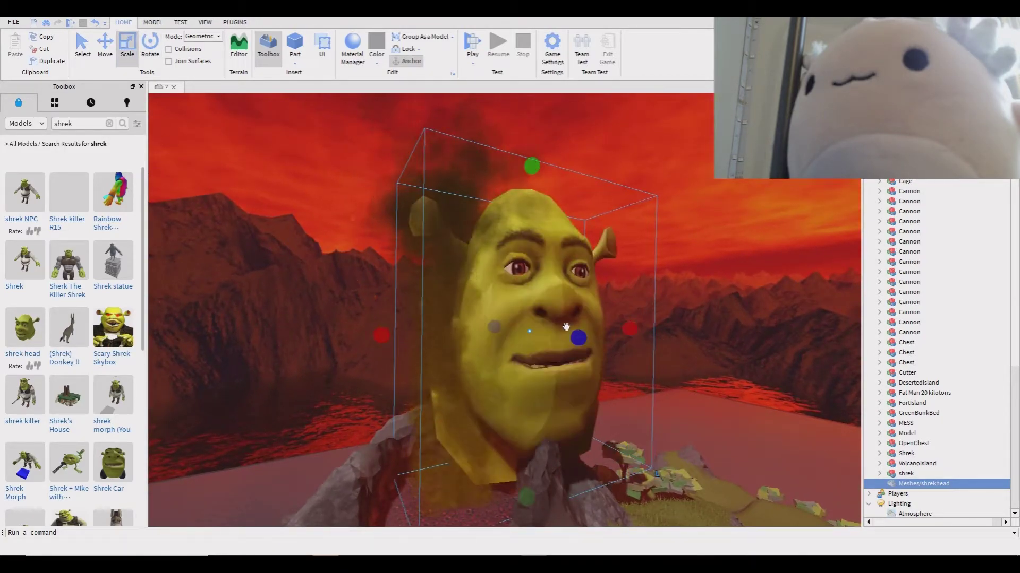
{"action": "left_click_drag", "start_coordinate": [565, 325], "coordinate": [687, 344]}
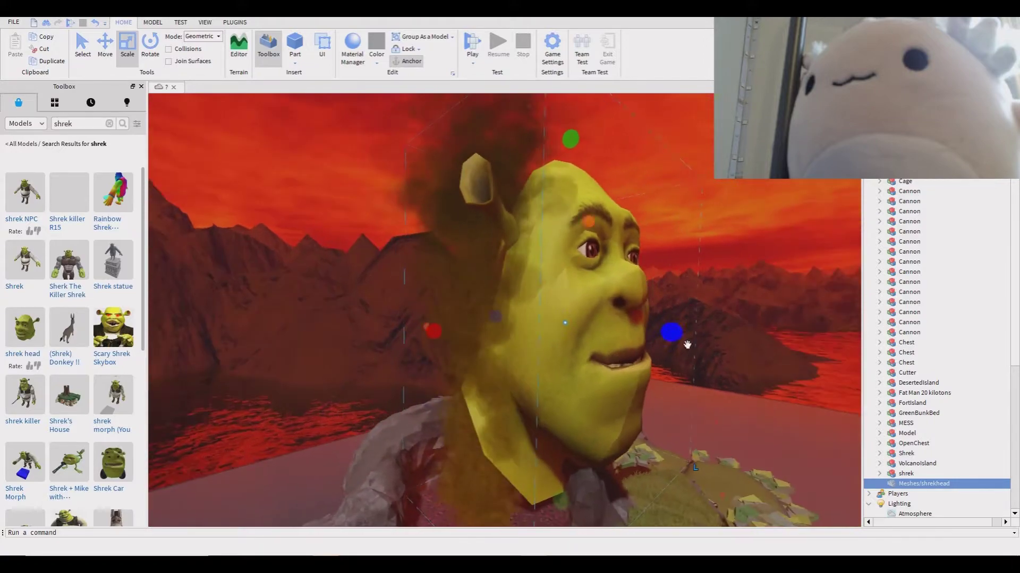
{"action": "left_click_drag", "start_coordinate": [686, 344], "coordinate": [733, 341]}
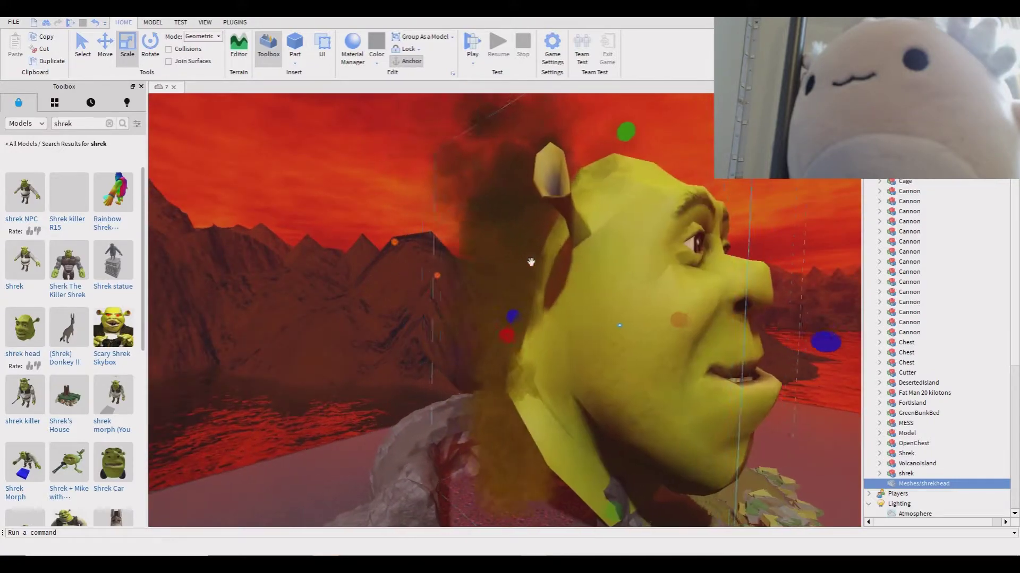
- Move the Shrek head forward and lower it into the volcano crater
{"action": "left_click", "coordinate": [105, 49]}
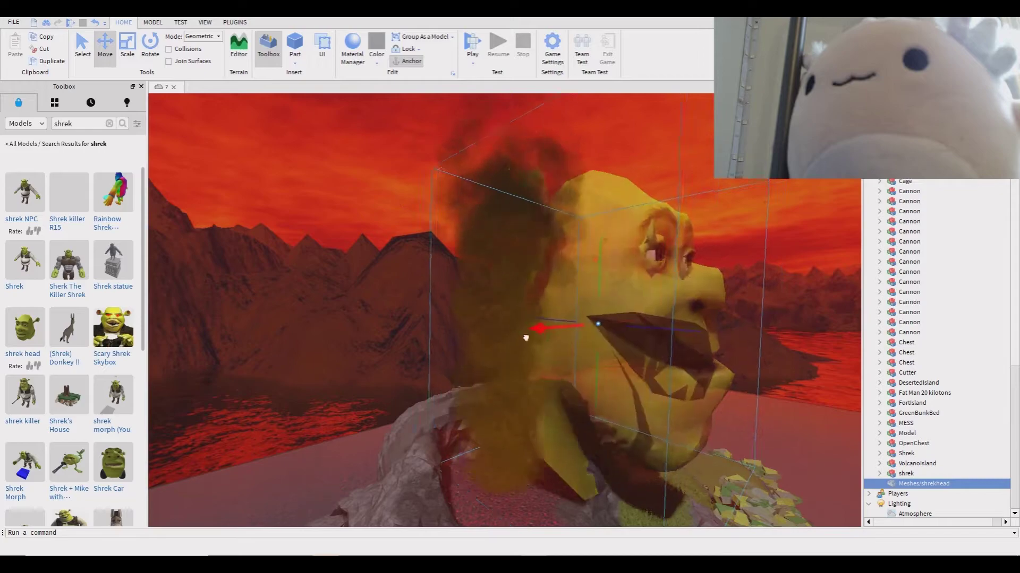
{"action": "mouse_move", "coordinate": [552, 334]}
{"action": "left_mouse_down"}
{"action": "mouse_move", "coordinate": [613, 327]}
{"action": "mouse_move", "coordinate": [499, 335]}
{"action": "left_mouse_up"}
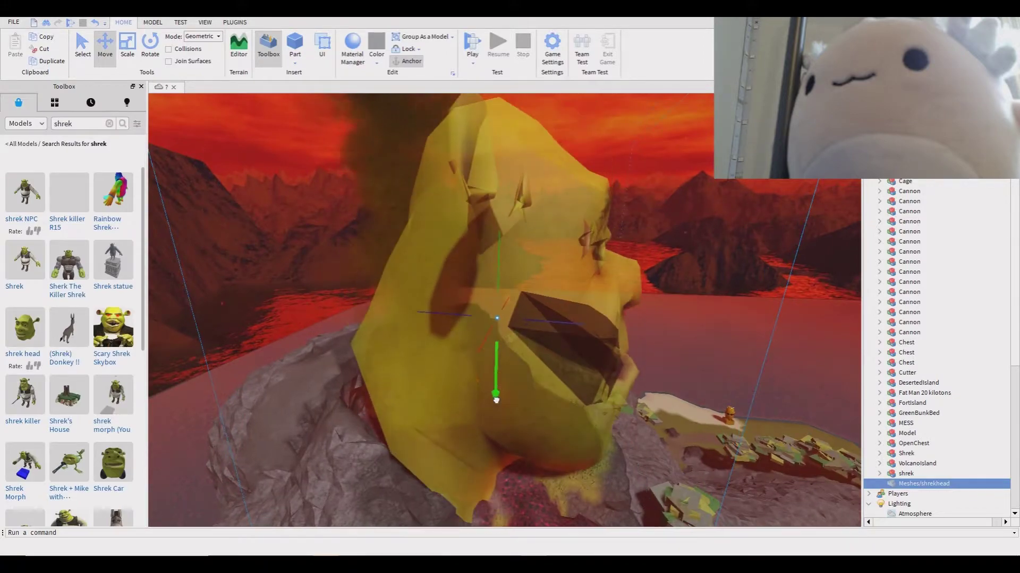
{"action": "left_click_drag", "start_coordinate": [499, 335], "coordinate": [470, 342]}
{"action": "right_click_drag", "start_coordinate": [471, 343], "coordinate": [645, 305]}
{"action": "left_click", "coordinate": [646, 305]}
{"action": "key", "text": "w"}
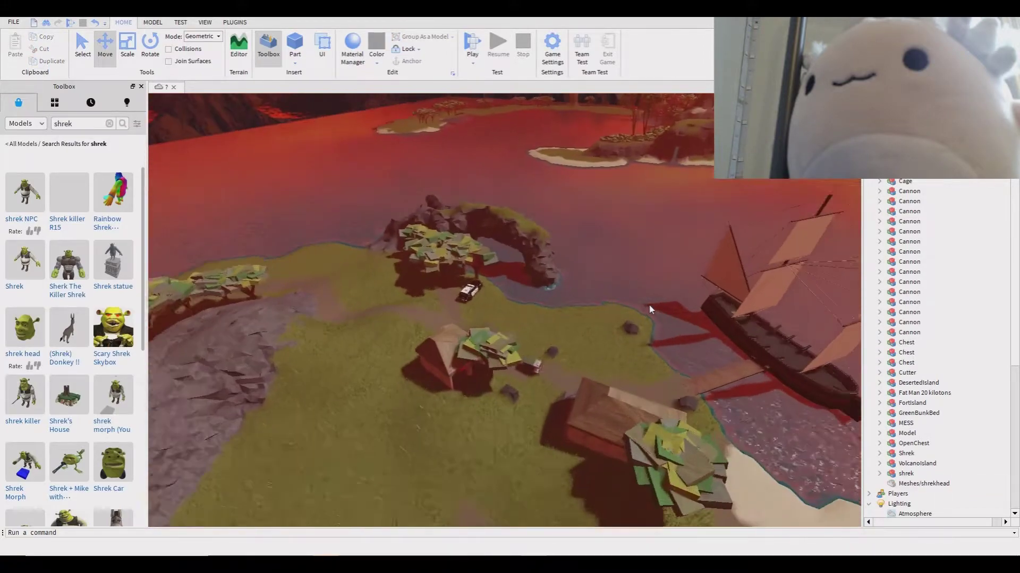
{"action": "right_click_drag", "start_coordinate": [650, 310], "coordinate": [532, 384]}
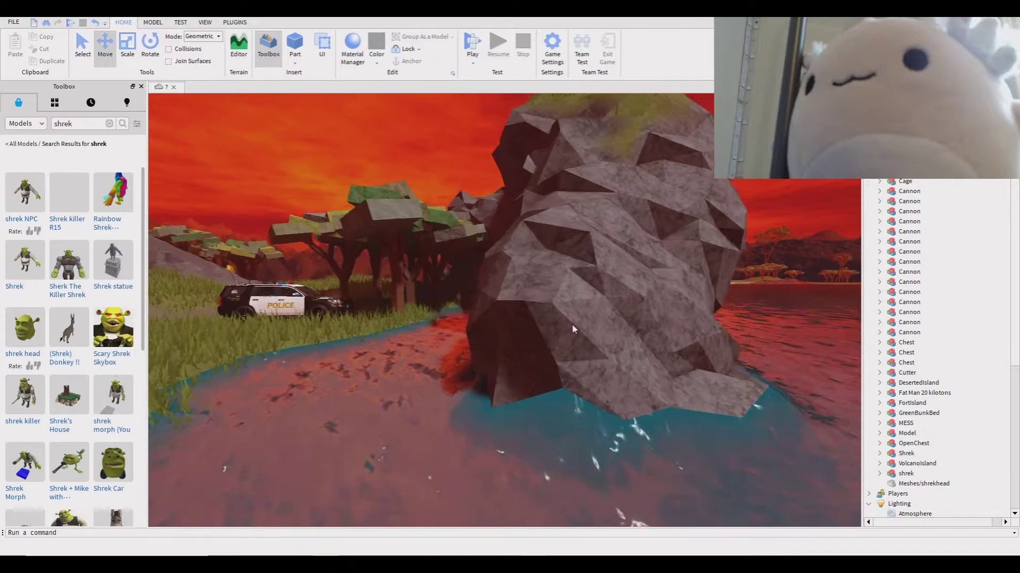
{"action": "key", "text": "w"}
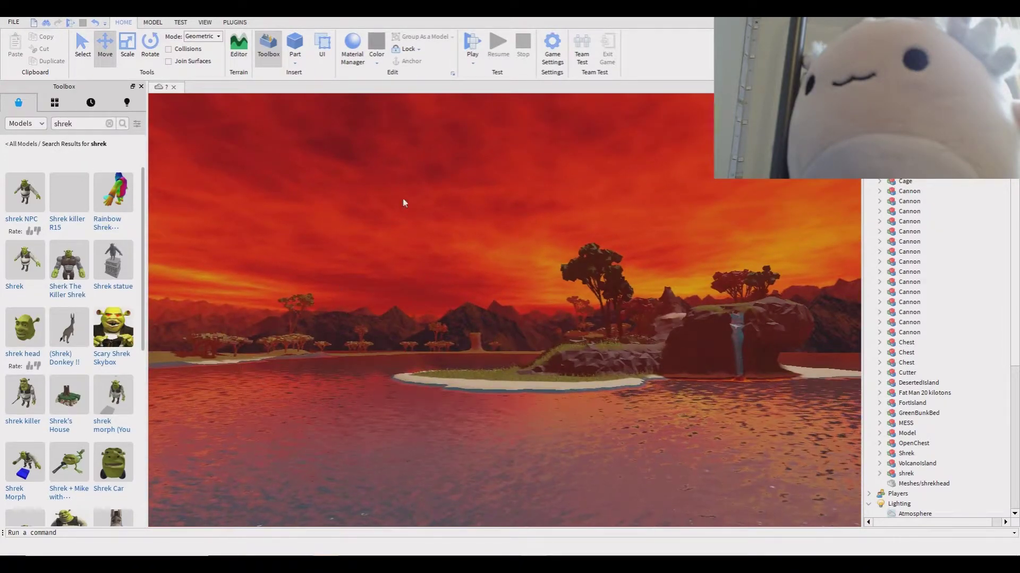
{"action": "key", "text": "w"}
{"action": "right_click_drag", "start_coordinate": [560, 229], "coordinate": [606, 231]}
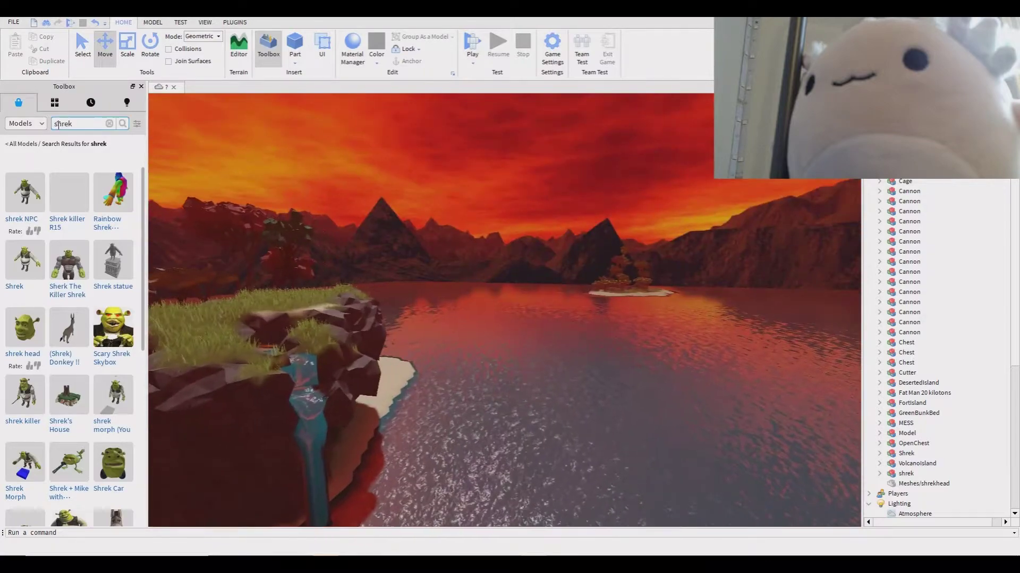
- Search the Toolbox for 'shrek island' and centre the view on the small island
{"action": "left_click", "coordinate": [109, 124]}
{"action": "type", "text": "gr"}
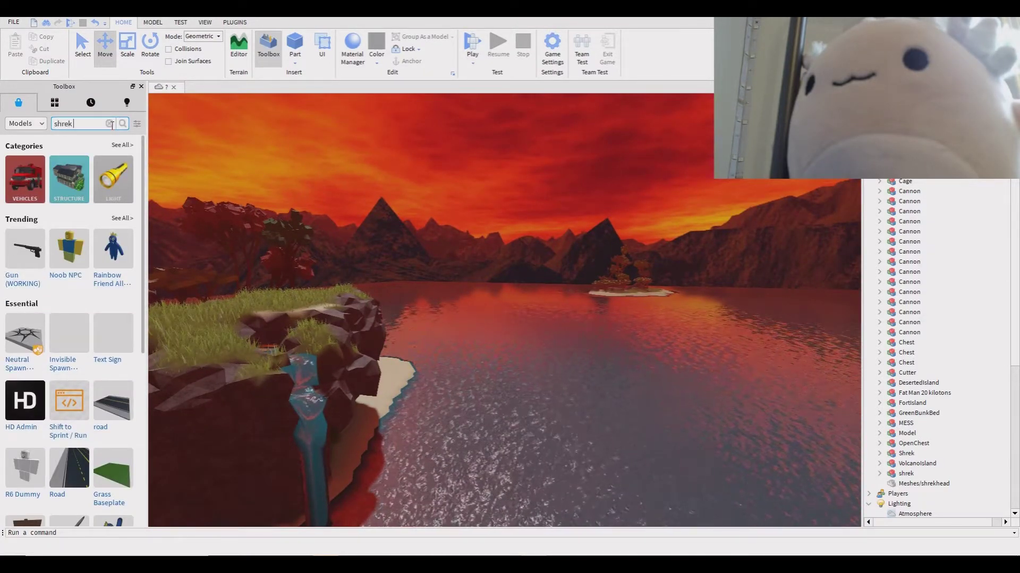
{"action": "type", "text": "d"}
{"action": "key", "text": "Return"}
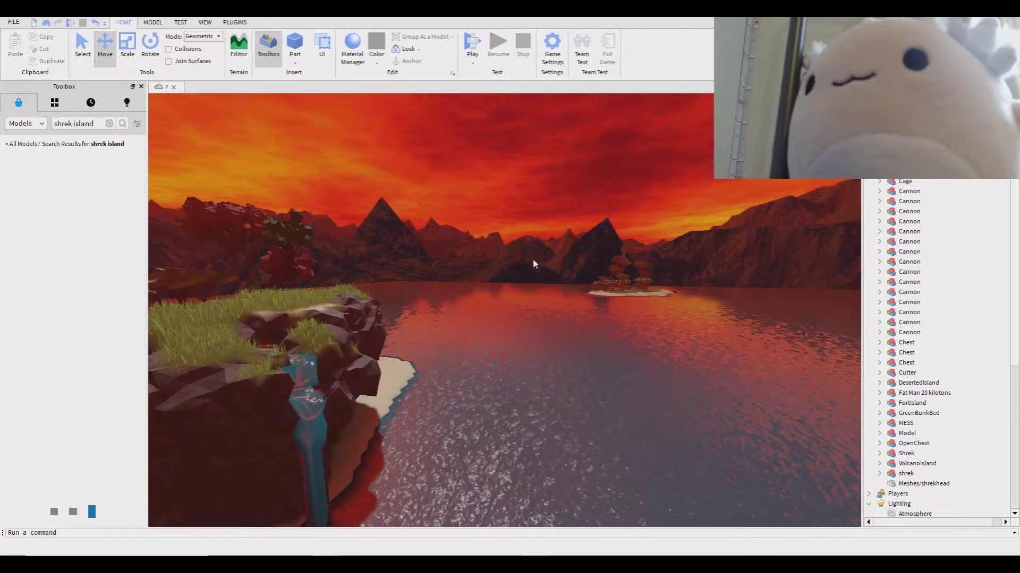
{"action": "right_click_drag", "start_coordinate": [535, 264], "coordinate": [531, 266]}
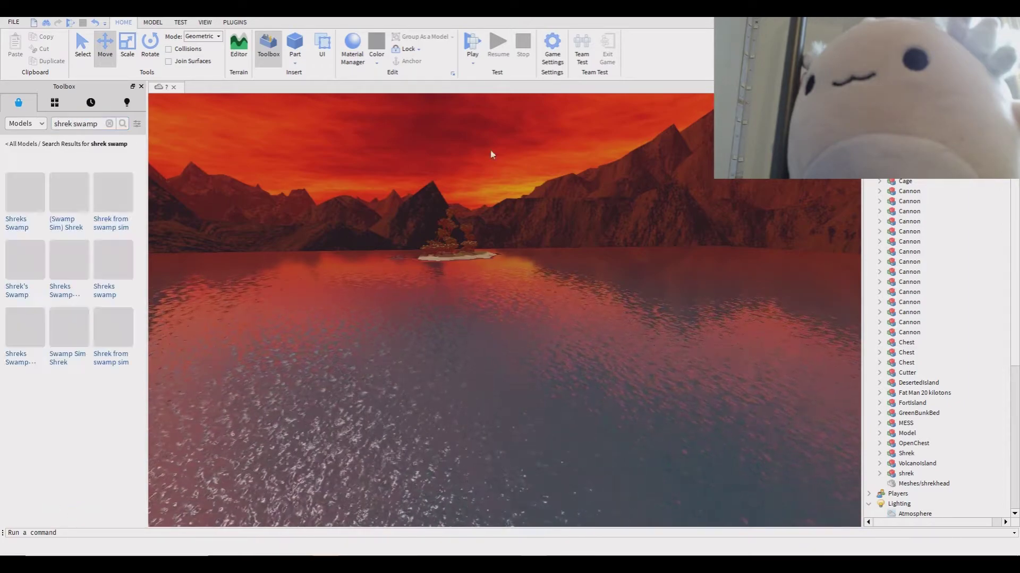
{"action": "right_click_drag", "start_coordinate": [502, 170], "coordinate": [472, 228]}
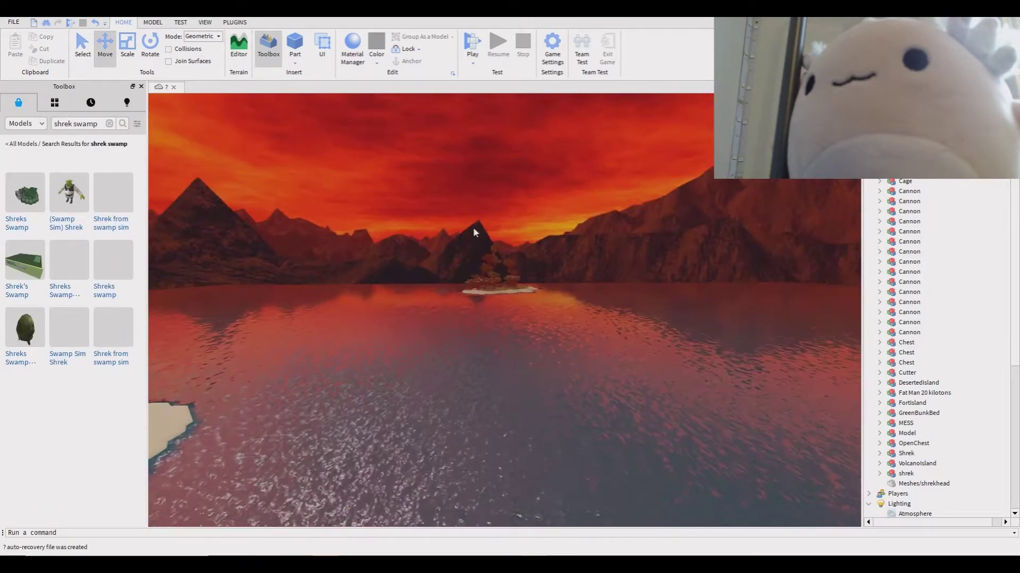
- Search for swamp models and insert Swamp House and Shreks Swamp over the lake
{"action": "left_click", "coordinate": [108, 125]}
{"action": "type", "text": "swamp"}
{"action": "key", "text": "Return"}
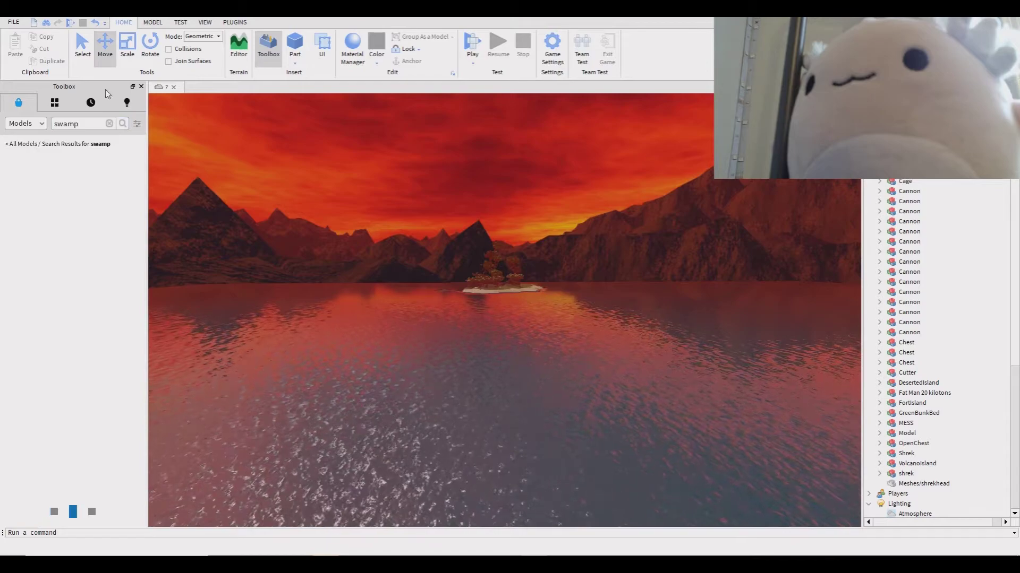
{"action": "right_click_drag", "start_coordinate": [328, 287], "coordinate": [311, 285]}
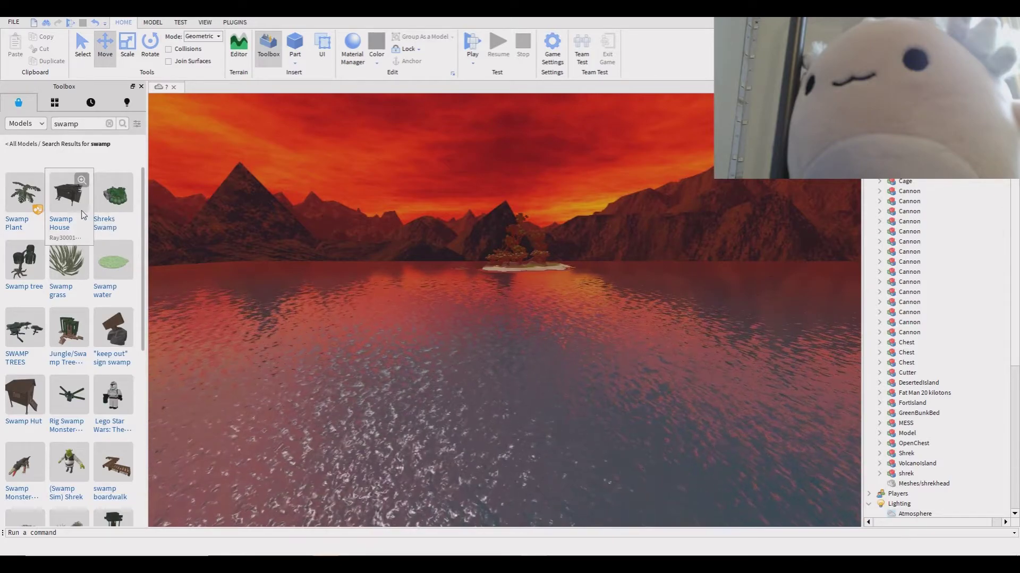
{"action": "left_click", "coordinate": [58, 222]}
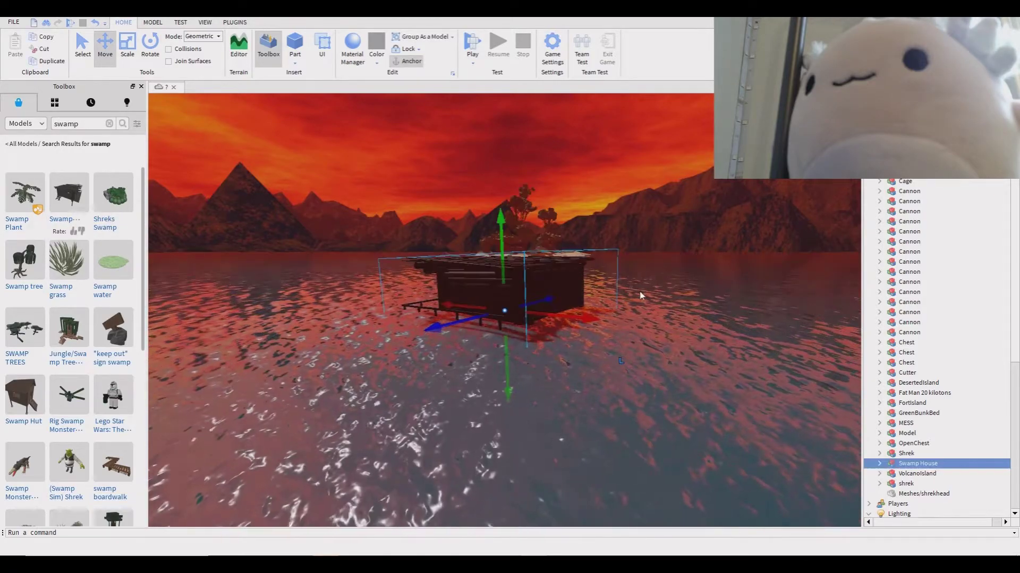
{"action": "key", "text": "d"}
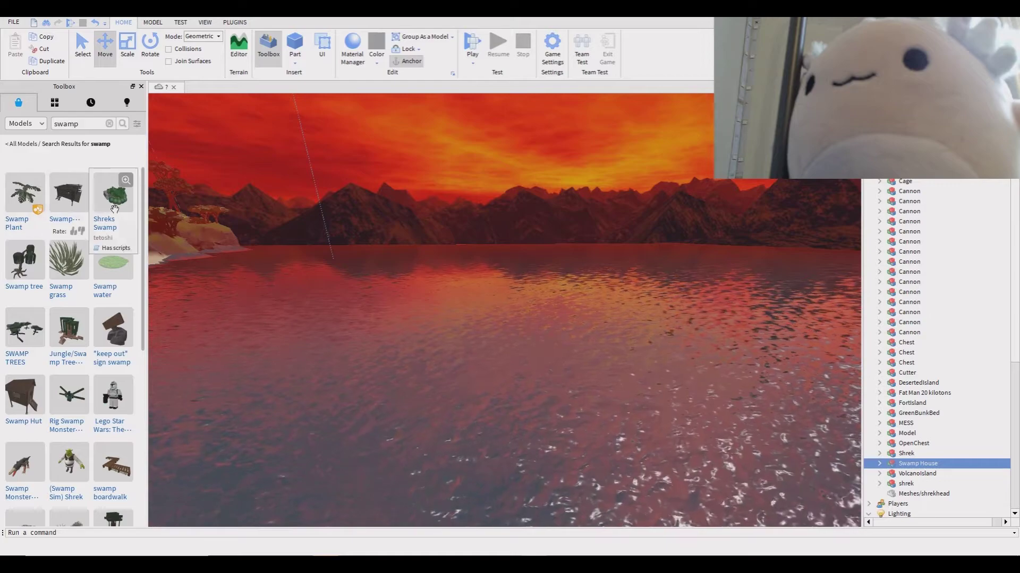
{"action": "left_click", "coordinate": [134, 222]}
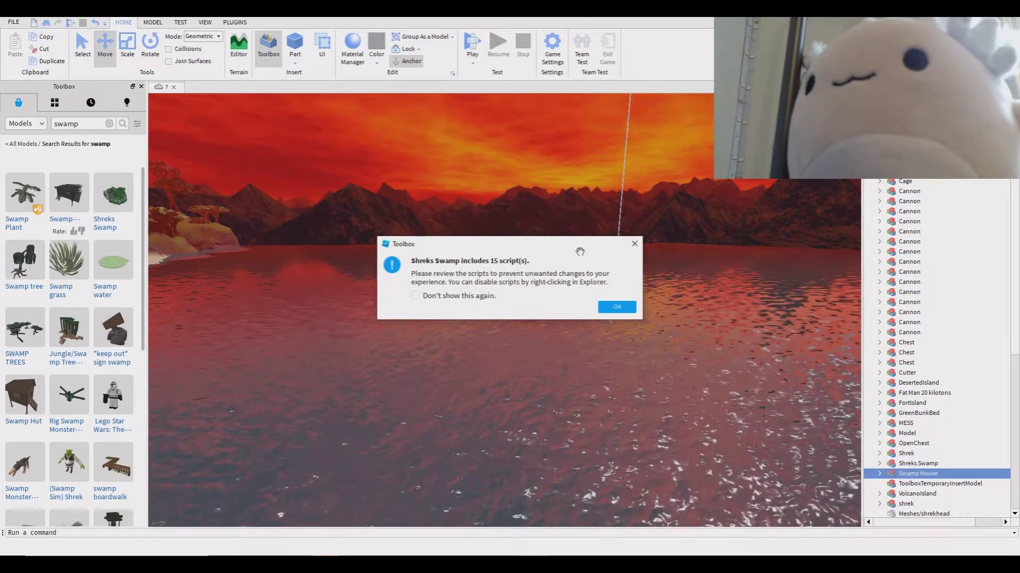
- Dismiss the script warning, delete the Shreks Swamp model, and clear the Toolbox search
{"action": "key", "text": "Return"}
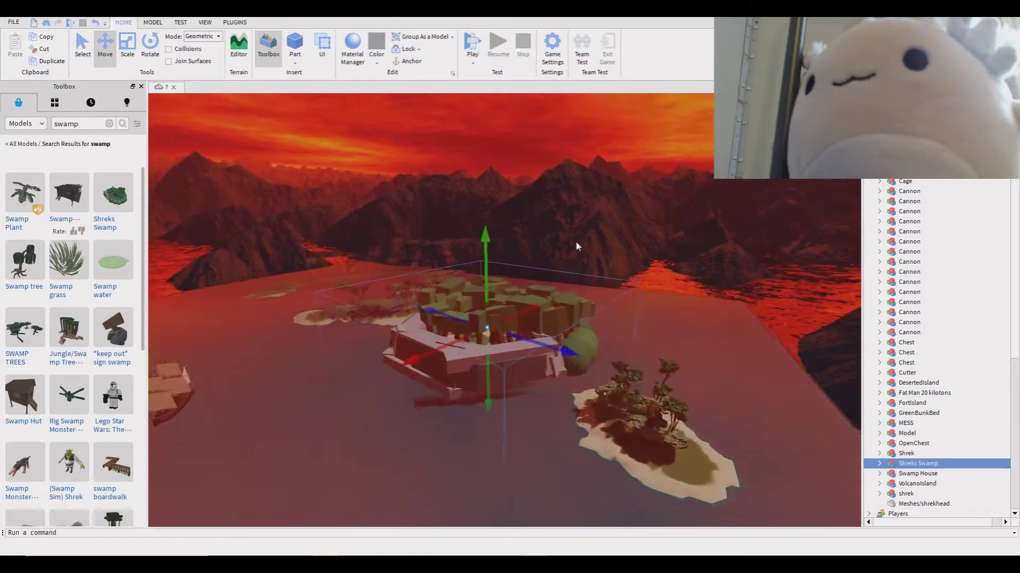
{"action": "key", "text": "w"}
{"action": "mouse_move", "coordinate": [576, 245]}
{"action": "right_mouse_down"}
{"action": "mouse_move", "coordinate": [362, 398]}
{"action": "mouse_move", "coordinate": [455, 291]}
{"action": "mouse_move", "coordinate": [451, 259]}
{"action": "right_mouse_up"}
{"action": "key", "text": "Delete"}
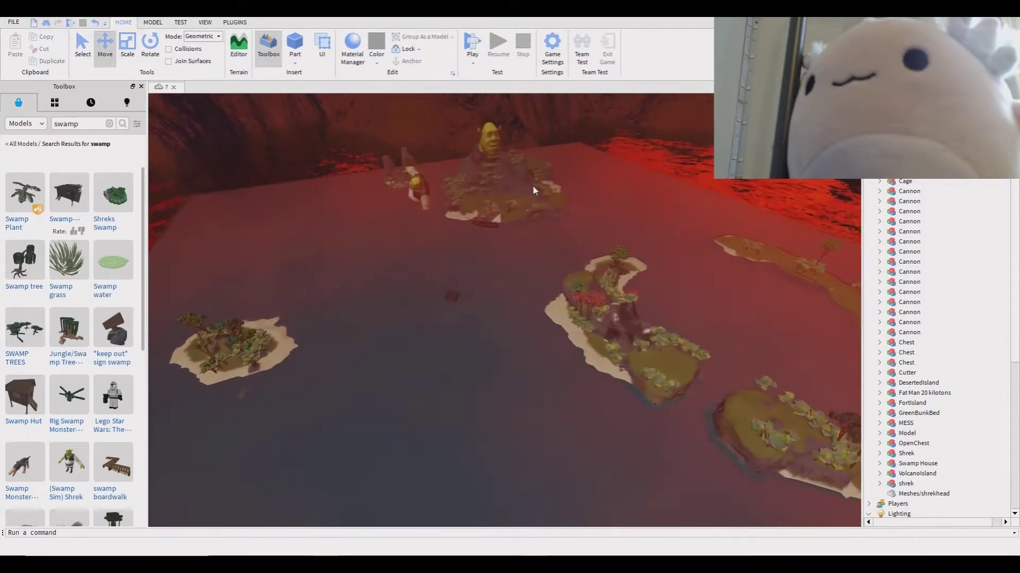
{"action": "left_click", "coordinate": [109, 125]}
{"action": "type", "text": "green"}
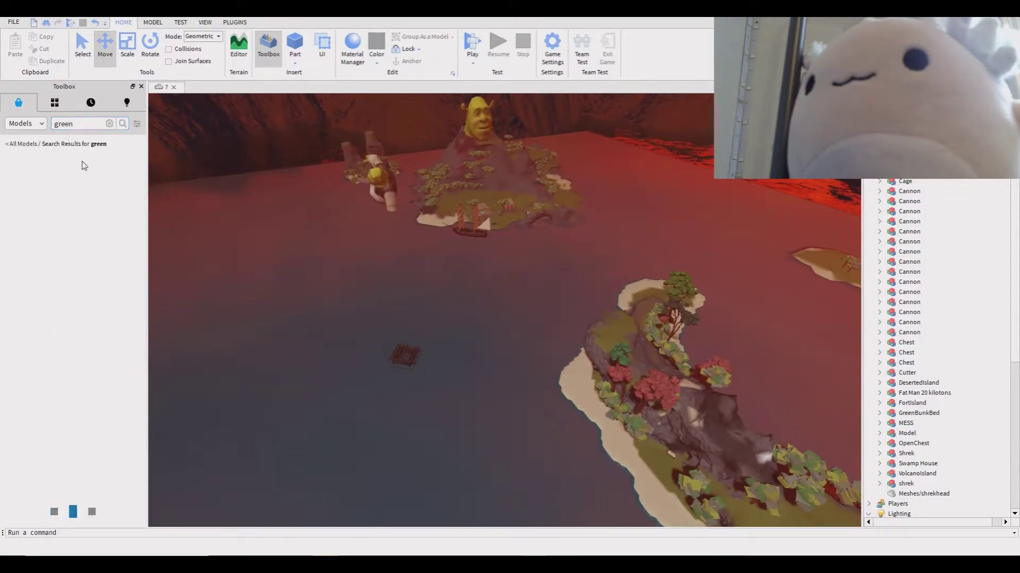
- Tilt the view up to the horizon and turn it toward the lake and mountains
{"action": "right_click_drag", "start_coordinate": [326, 176], "coordinate": [504, 231]}
{"action": "scroll", "coordinate": [494, 288], "scroll_direction": "up", "scroll_amount": 3}
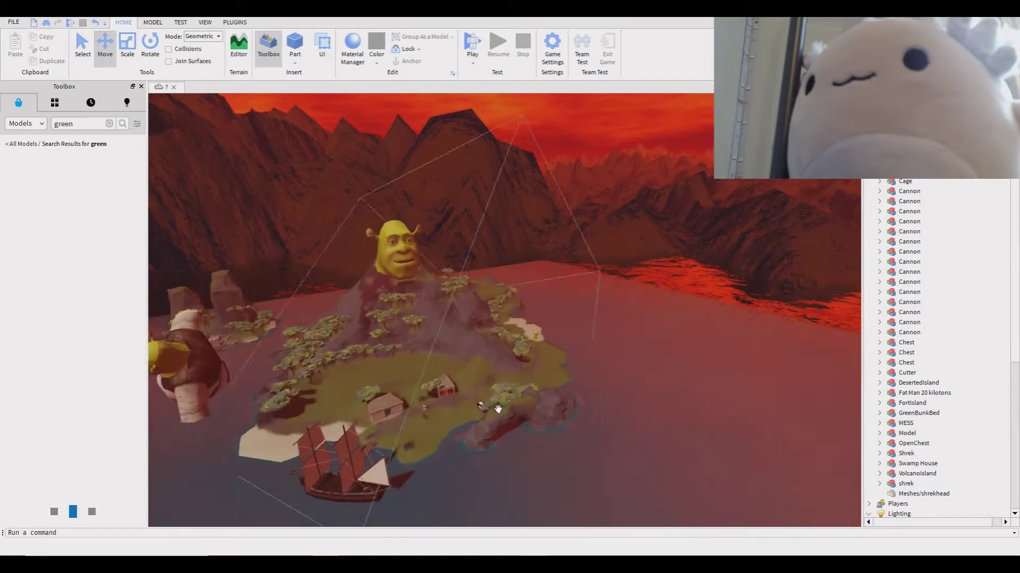
{"action": "scroll", "coordinate": [458, 335], "scroll_direction": "up", "scroll_amount": 3}
{"action": "scroll", "coordinate": [462, 337], "scroll_direction": "up", "scroll_amount": 3}
{"action": "scroll", "coordinate": [467, 327], "scroll_direction": "up", "scroll_amount": 3}
{"action": "right_click_drag", "start_coordinate": [467, 327], "coordinate": [462, 325]}
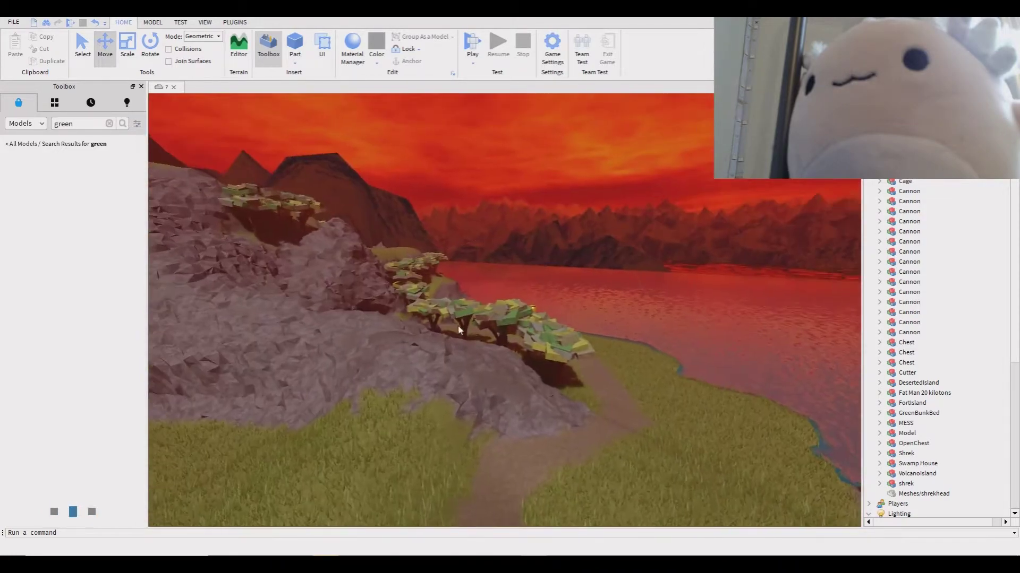
{"action": "scroll", "coordinate": [555, 355], "scroll_direction": "up", "scroll_amount": 10}
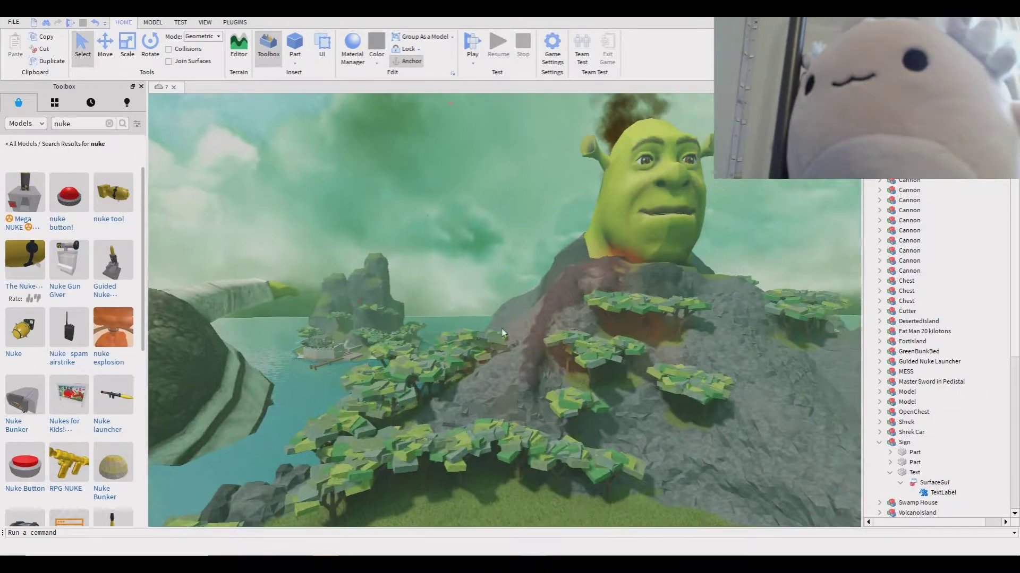
{"action": "scroll", "coordinate": [503, 333], "scroll_direction": "up", "scroll_amount": 15}
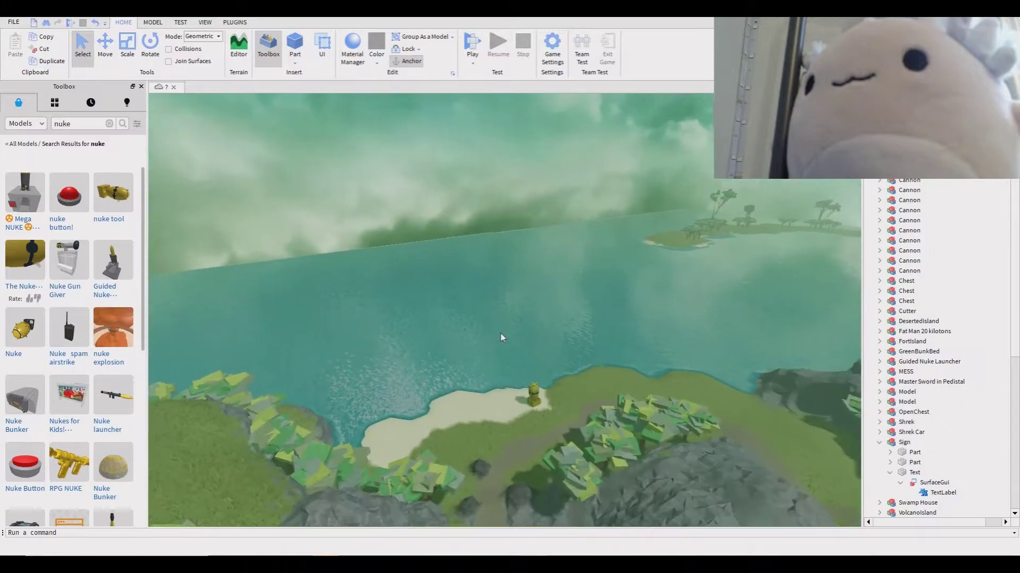
- Fly over the island past the ship, rock arch, huts and Shrek toward the cliff cannons
{"action": "right_click_drag", "start_coordinate": [501, 337], "coordinate": [500, 330]}
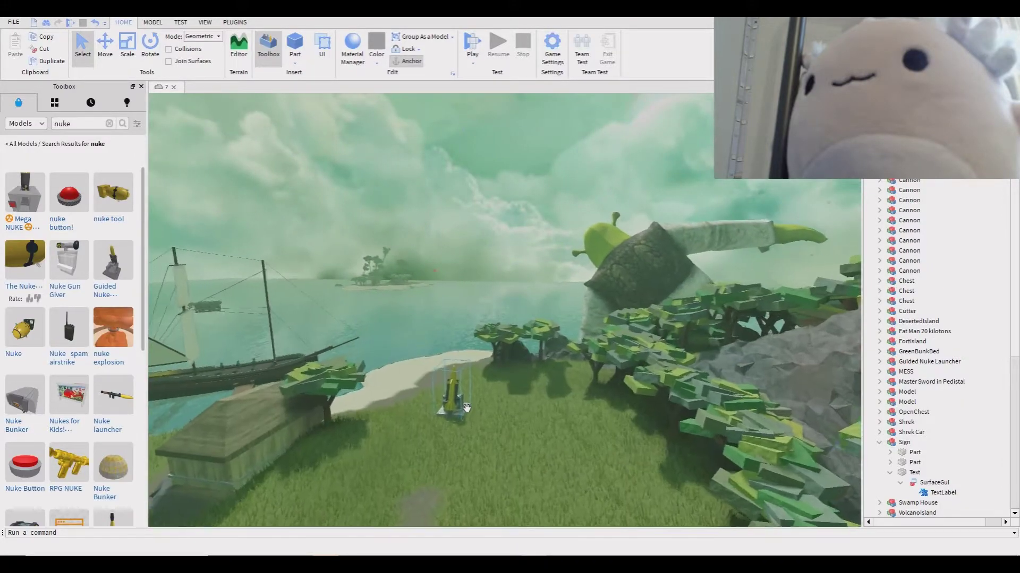
{"action": "right_click_drag", "start_coordinate": [466, 408], "coordinate": [514, 371]}
{"action": "mouse_move", "coordinate": [315, 350]}
{"action": "right_mouse_down"}
{"action": "mouse_move", "coordinate": [576, 365]}
{"action": "mouse_move", "coordinate": [518, 366]}
{"action": "mouse_move", "coordinate": [571, 384]}
{"action": "right_mouse_up"}
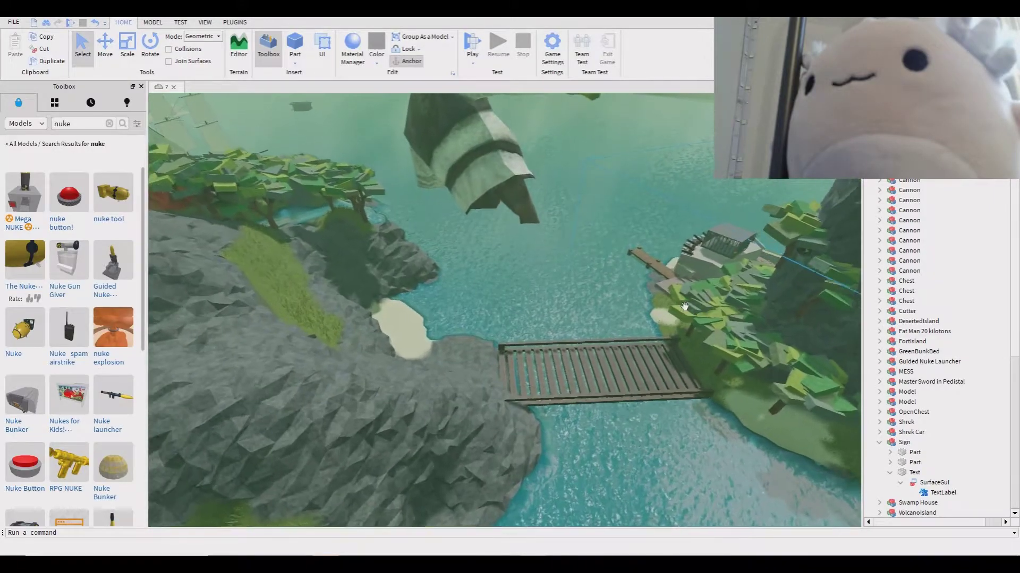
{"action": "mouse_move", "coordinate": [685, 307]}
{"action": "right_mouse_down"}
{"action": "mouse_move", "coordinate": [491, 408]}
{"action": "mouse_move", "coordinate": [544, 399]}
{"action": "mouse_move", "coordinate": [492, 327]}
{"action": "right_mouse_up"}
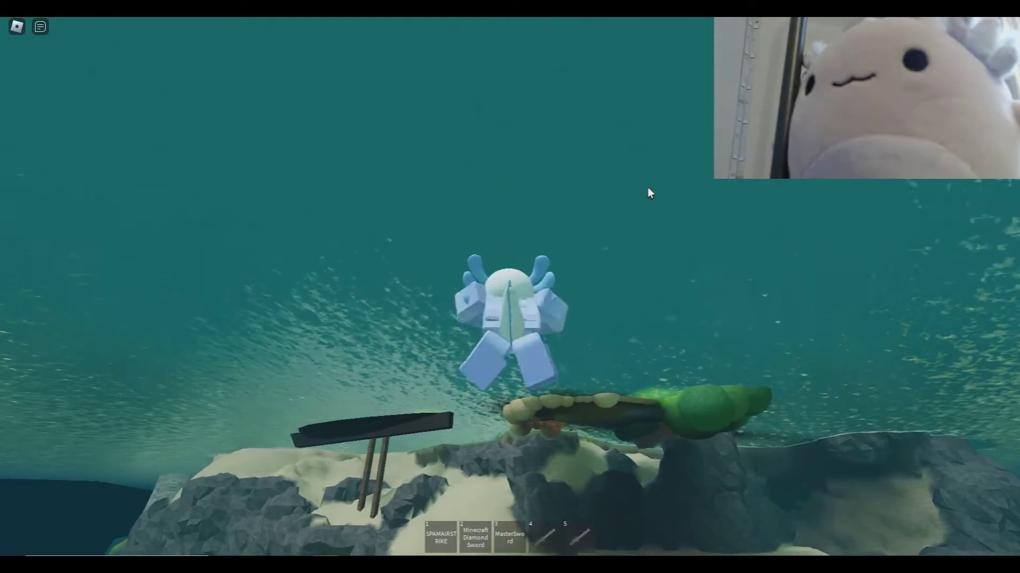
- Swim up past the ship and climb onto the grass by the huts
{"action": "key", "text": "w"}
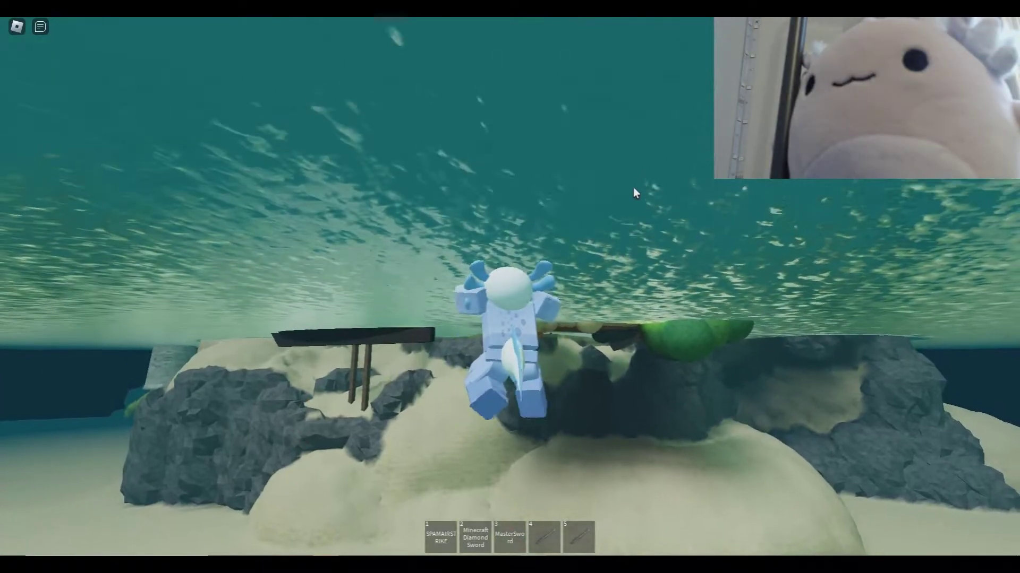
{"action": "key", "text": "w"}
{"action": "key", "text": "w"}
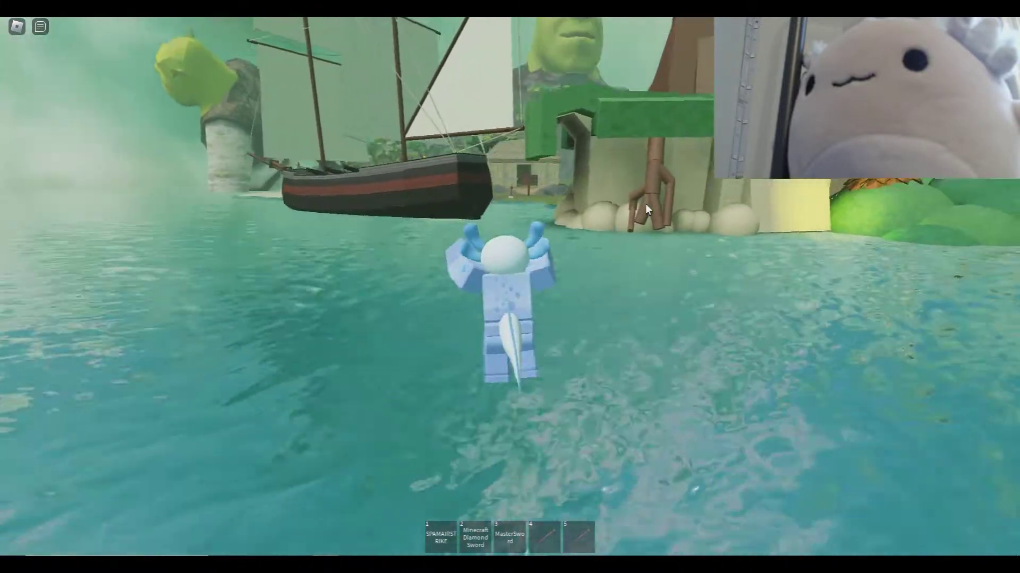
{"action": "scroll", "coordinate": [645, 207], "scroll_direction": "down", "scroll_amount": 10}
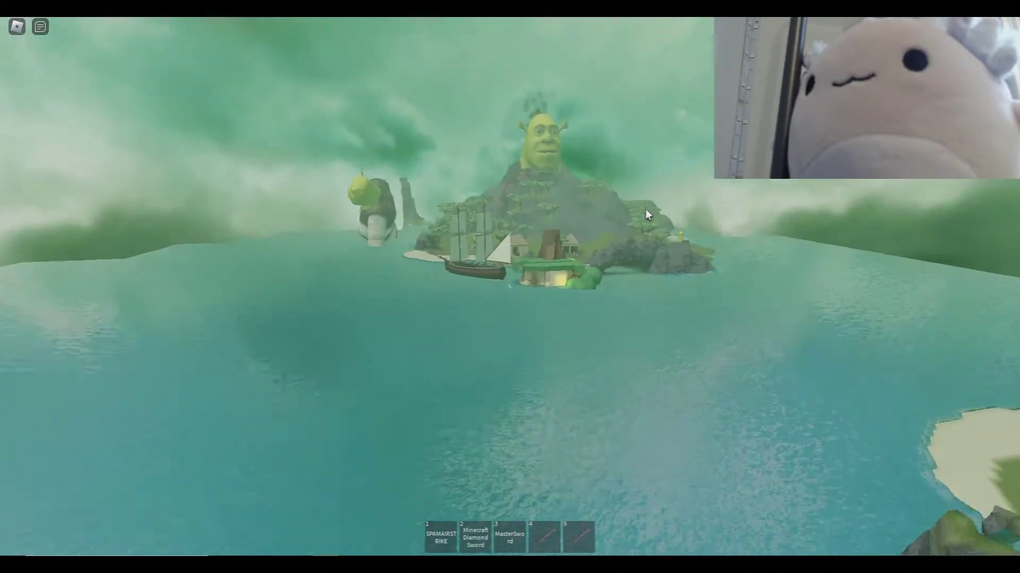
{"action": "scroll", "coordinate": [646, 209], "scroll_direction": "up", "scroll_amount": 2}
{"action": "scroll", "coordinate": [645, 209], "scroll_direction": "up", "scroll_amount": 5}
{"action": "scroll", "coordinate": [646, 209], "scroll_direction": "up", "scroll_amount": 4}
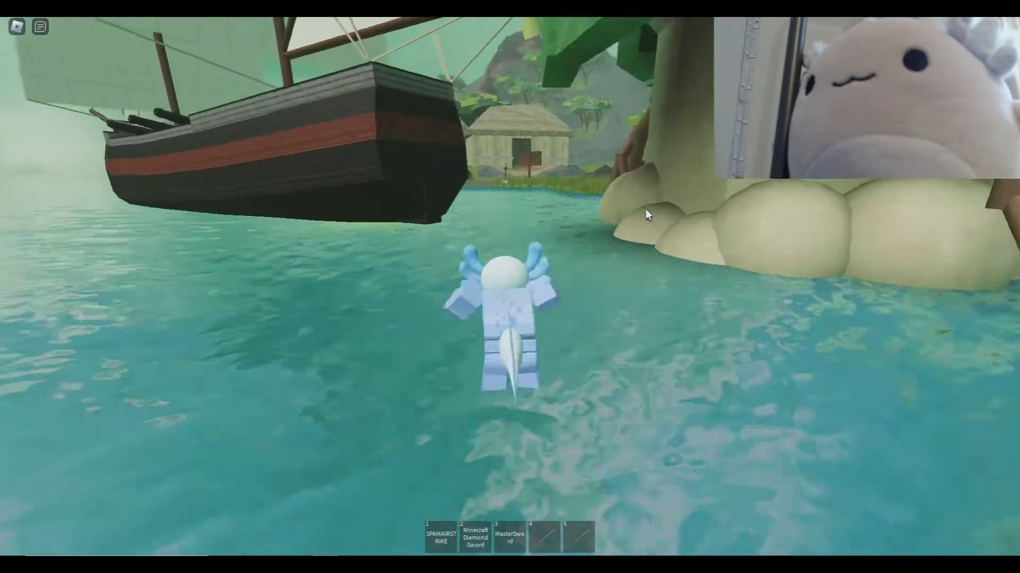
{"action": "key", "text": "w"}
{"action": "key", "text": "w"}
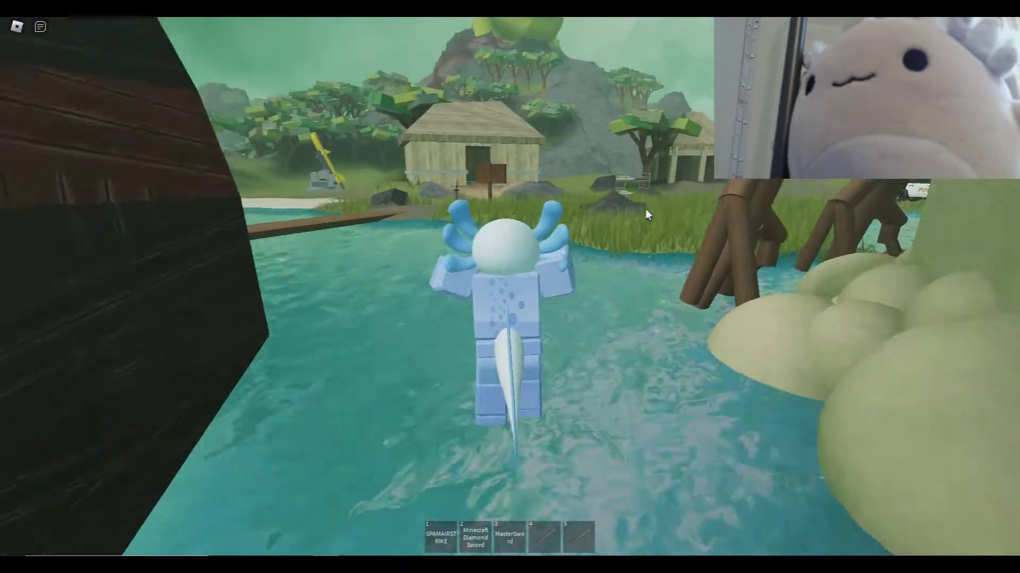
{"action": "key", "text": "w"}
{"action": "key", "text": "w"}
- Equip the Diamond Sword, collect the Master Sword, and launch high above the island
{"action": "key", "text": "2"}
{"action": "key", "text": "w"}
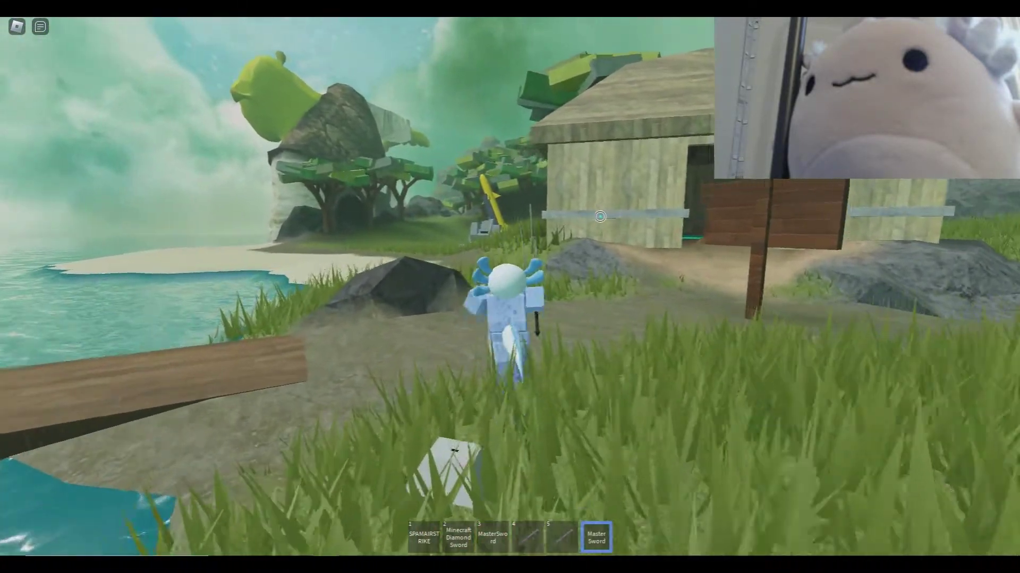
{"action": "key", "text": "w"}
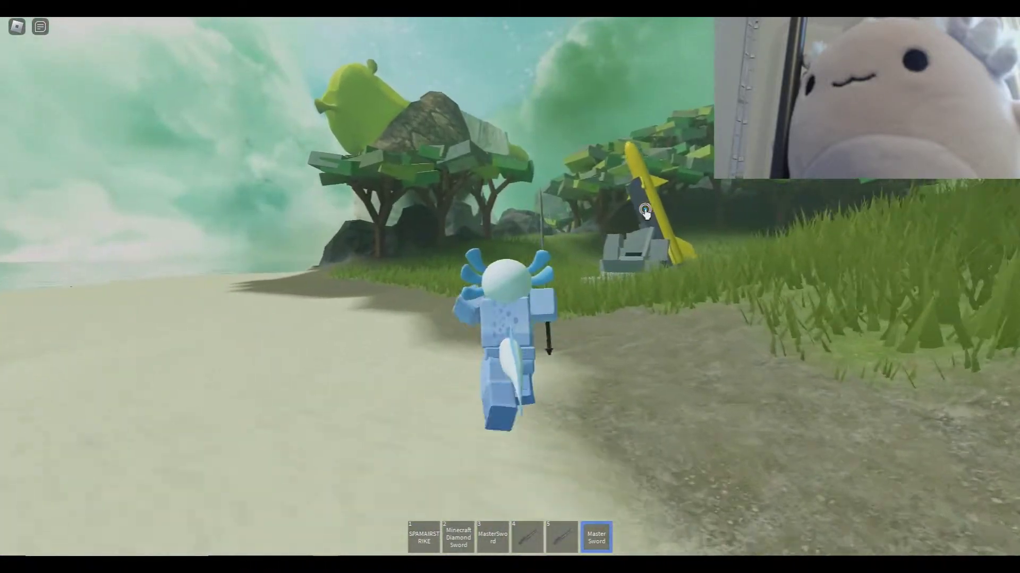
{"action": "left_click", "coordinate": [646, 214]}
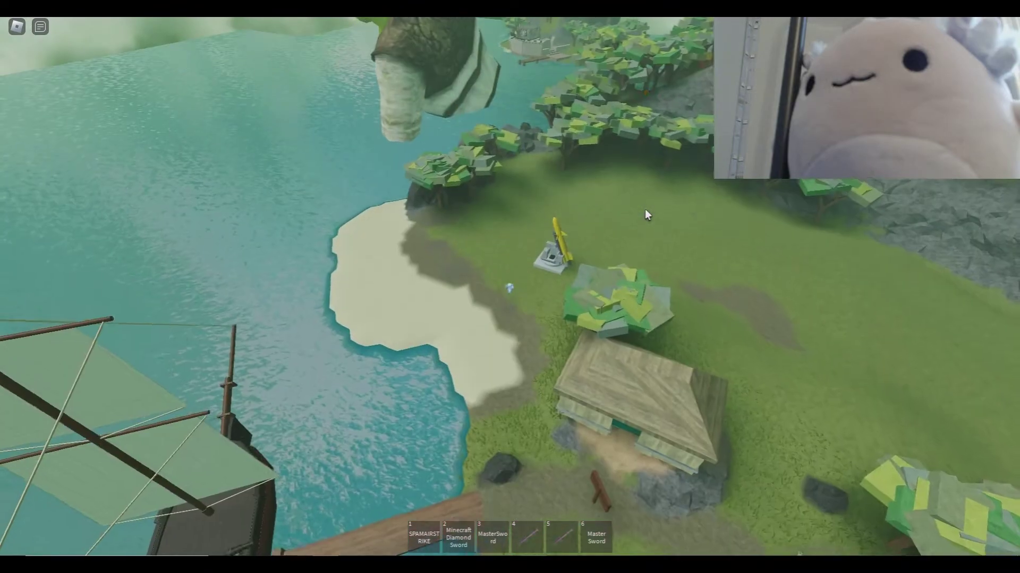
{"action": "right_click_drag", "start_coordinate": [644, 209], "coordinate": [649, 204]}
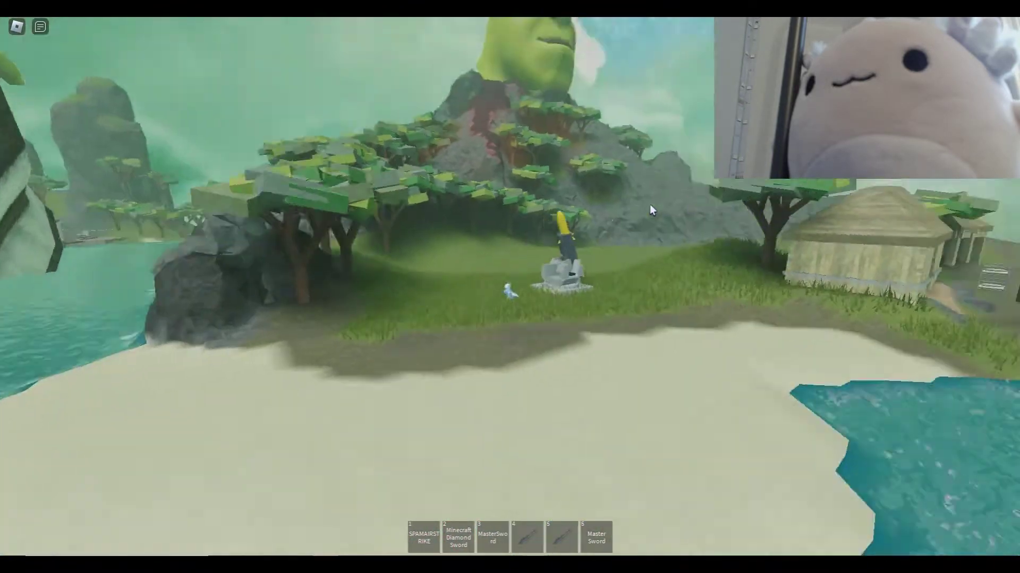
{"action": "scroll", "coordinate": [650, 204], "scroll_direction": "up", "scroll_amount": 5}
- Run into the grass and climb the rocks toward the trees
{"action": "key", "text": "w"}
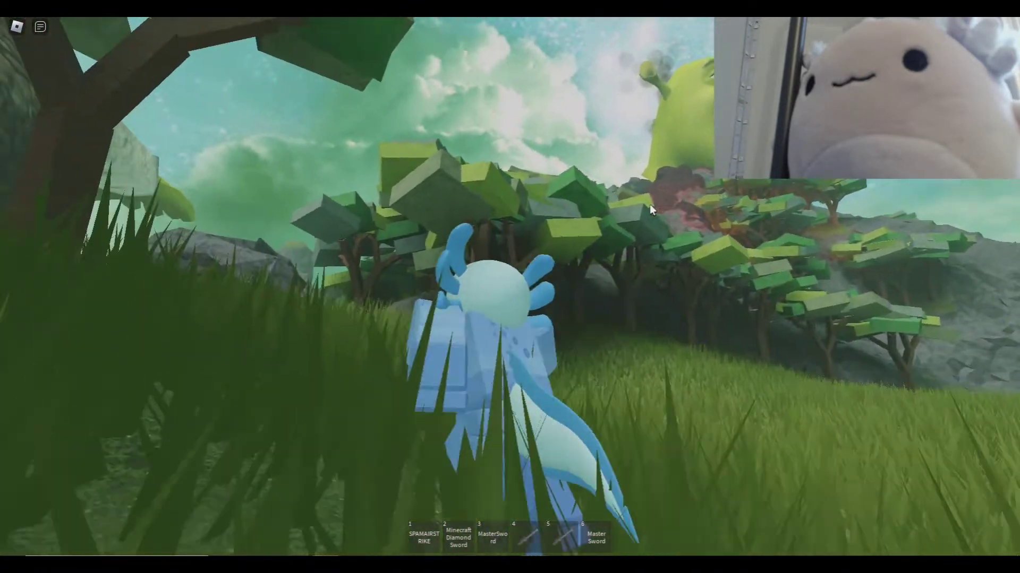
{"action": "key", "text": "2"}
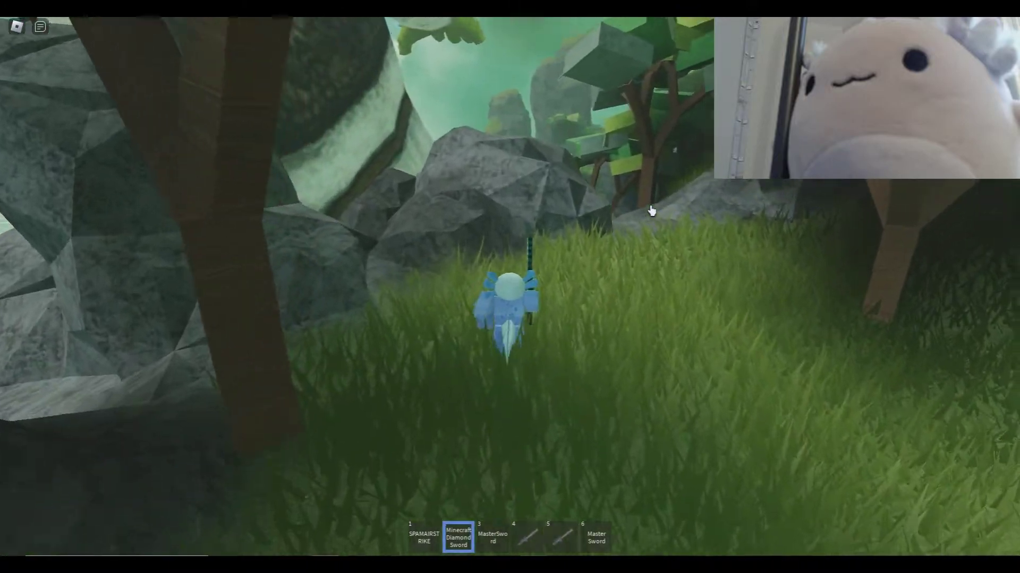
{"action": "key", "text": "space"}
{"action": "key", "text": "2"}
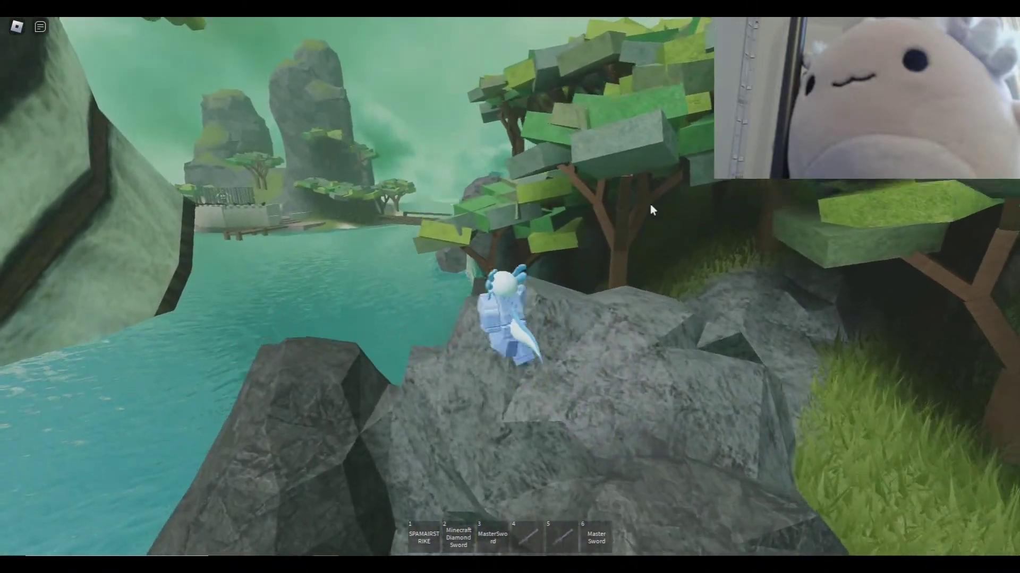
{"action": "key", "text": "space"}
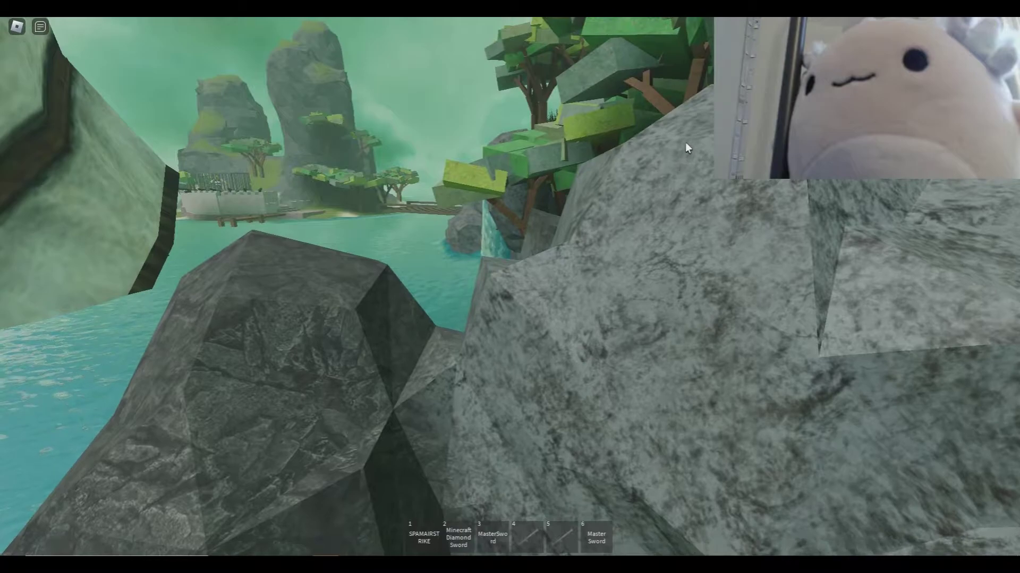
- Explore the cave under the tree and the stream, then climb the rock face
{"action": "key", "text": "w"}
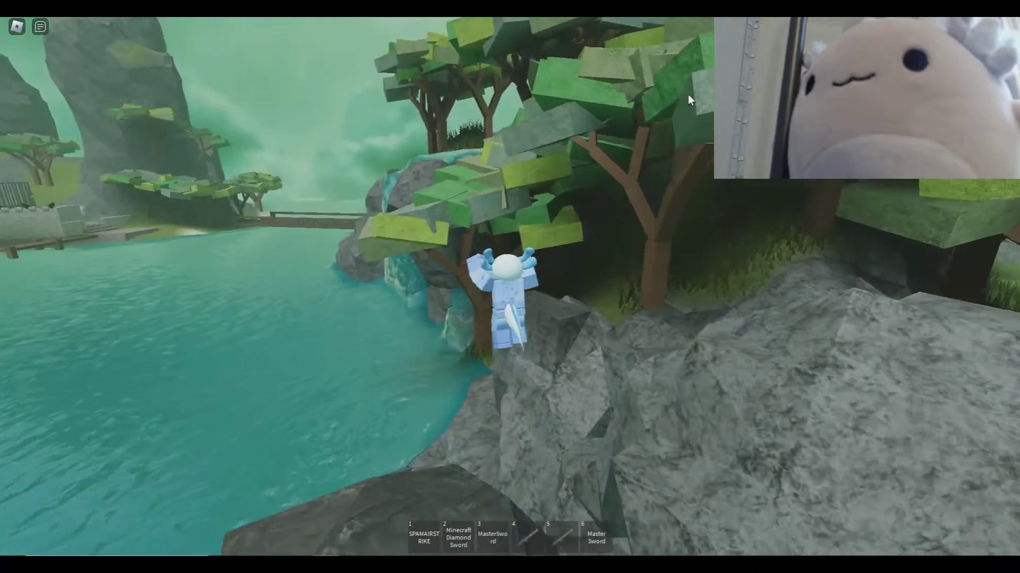
{"action": "key", "text": "w"}
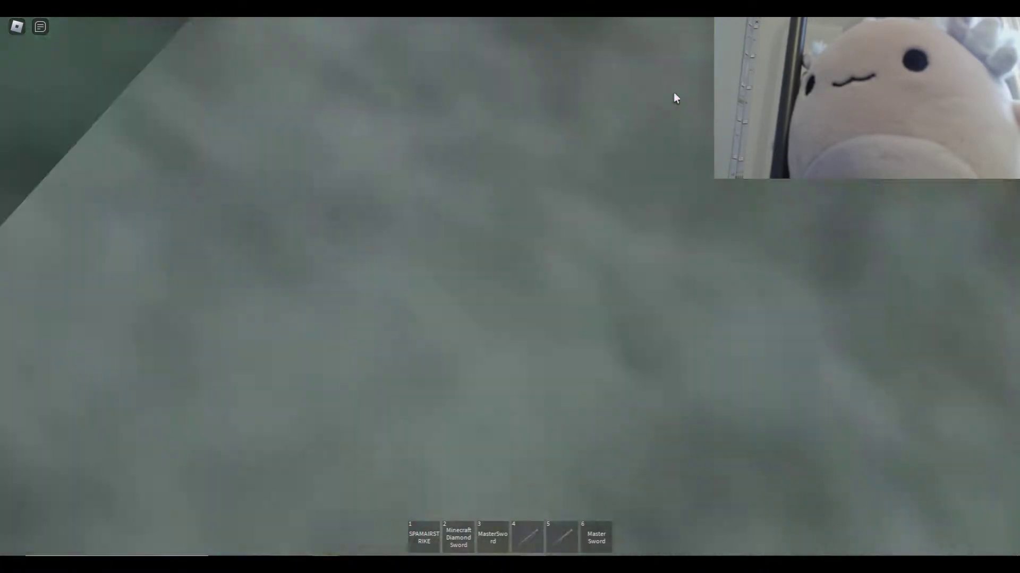
{"action": "key", "text": "w"}
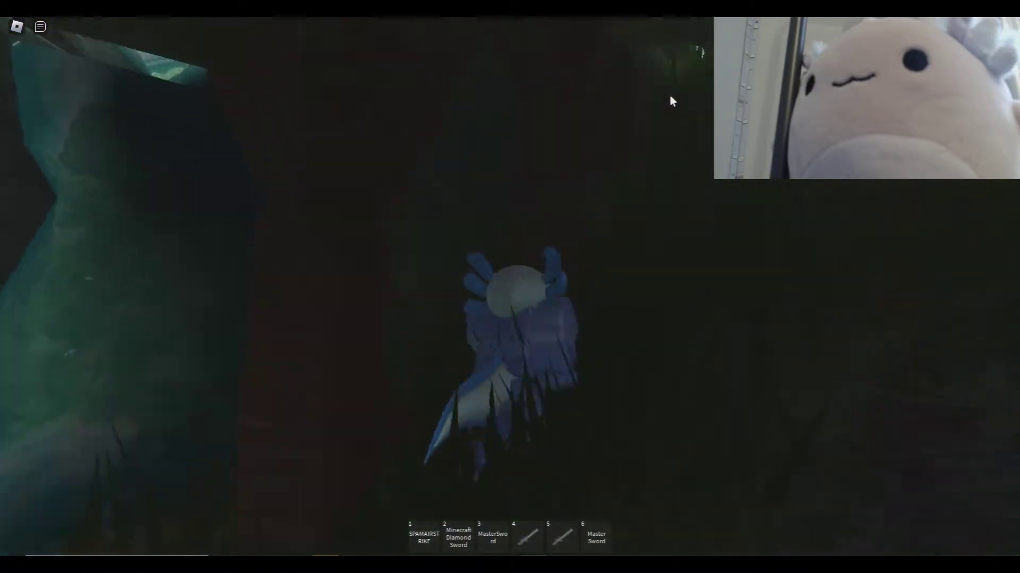
{"action": "key", "text": "w"}
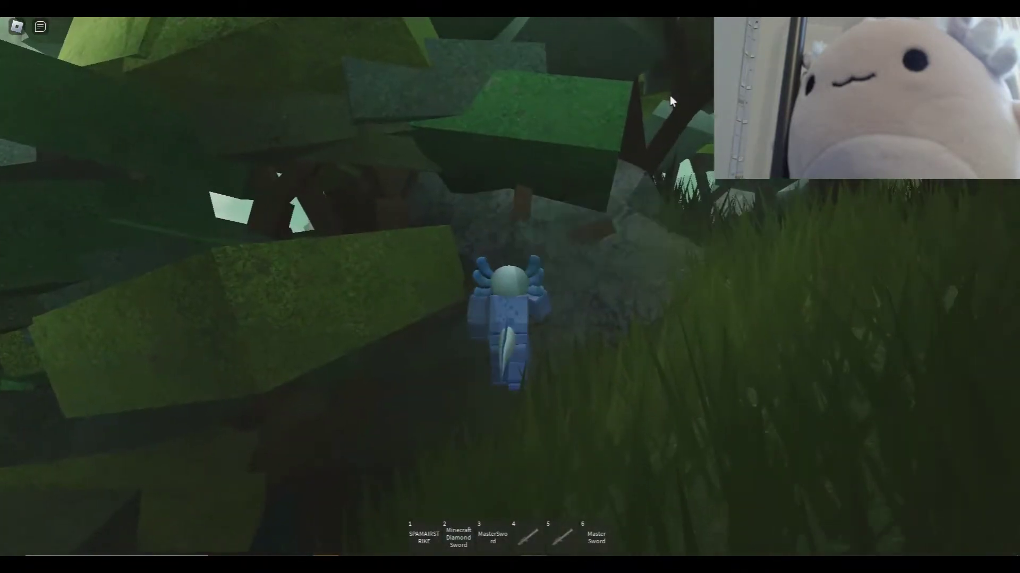
{"action": "key", "text": "w"}
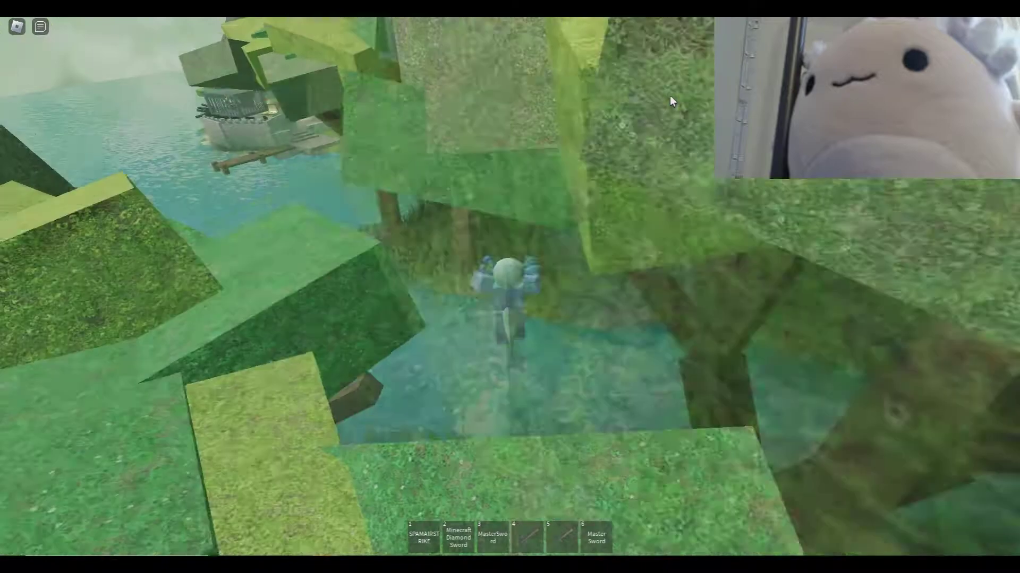
{"action": "key", "text": "w"}
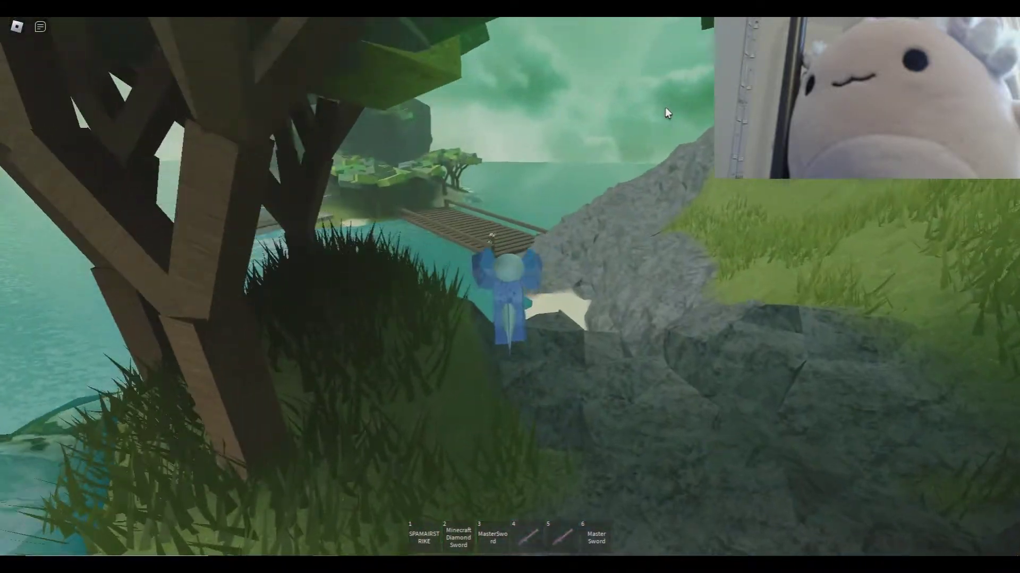
{"action": "key", "text": "w"}
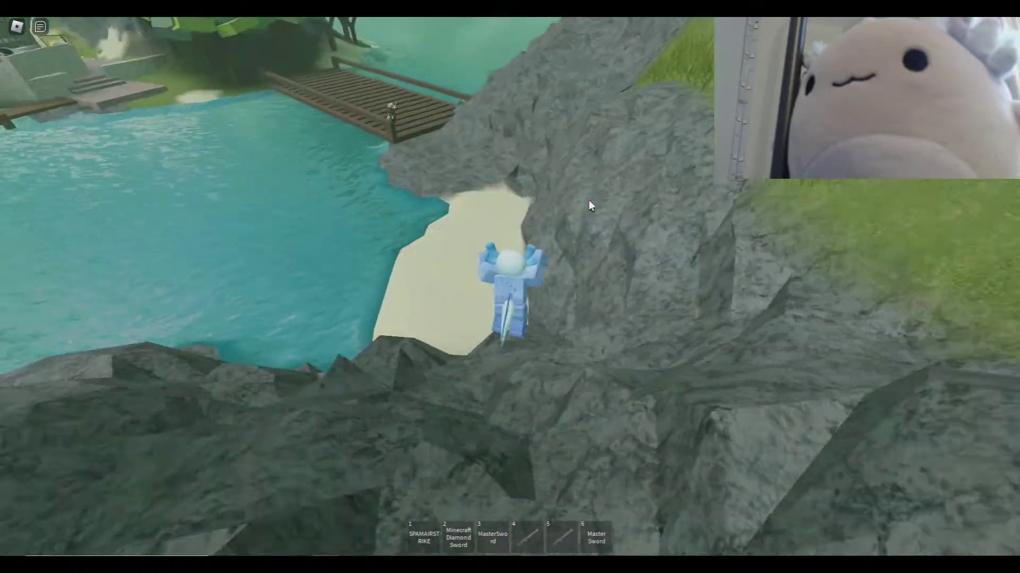
{"action": "key", "text": "w"}
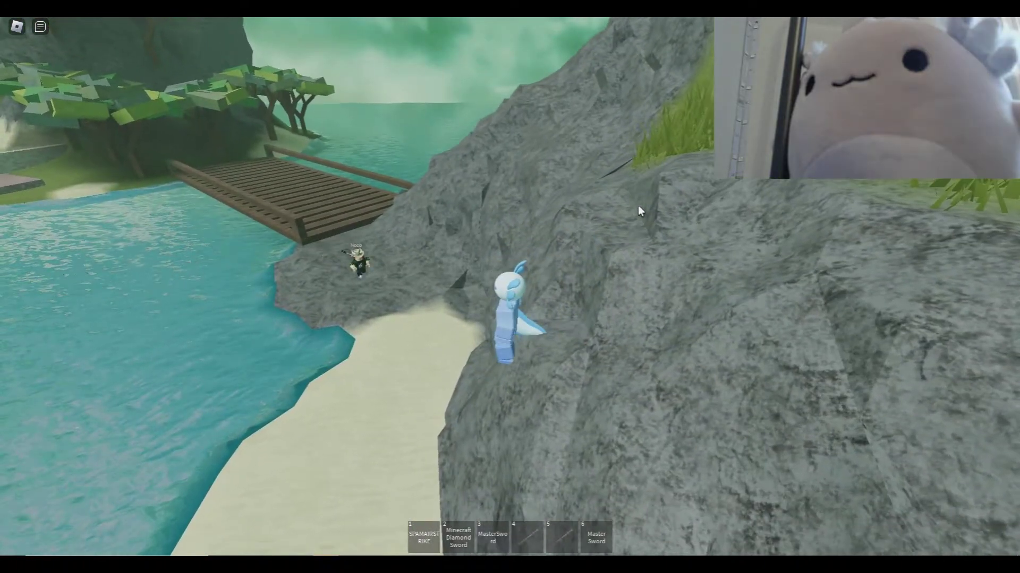
- Cycle between weapons 4 and 5, ending with weapon 4 aimed over the water
{"action": "key", "text": "4"}
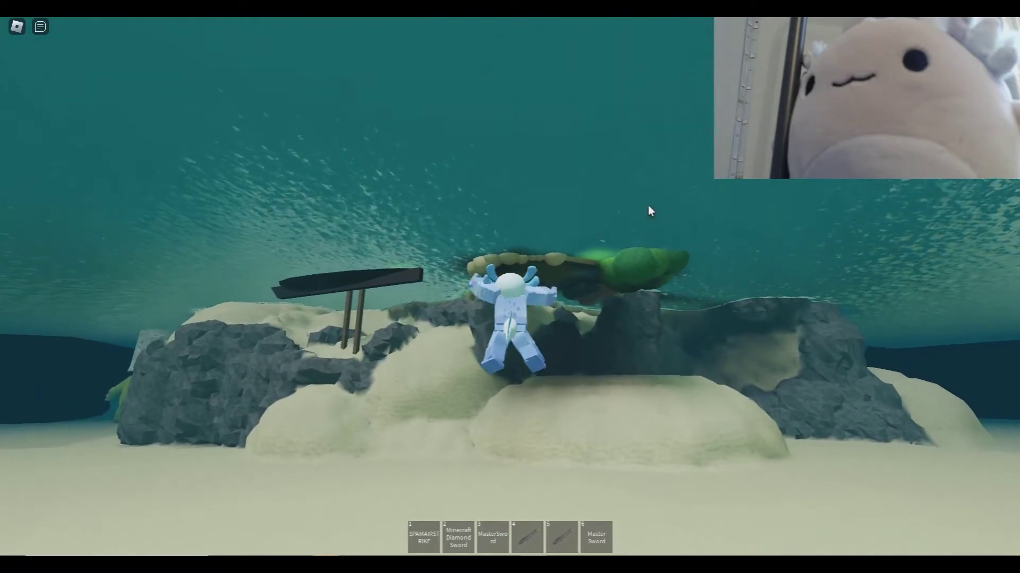
{"action": "key", "text": "5"}
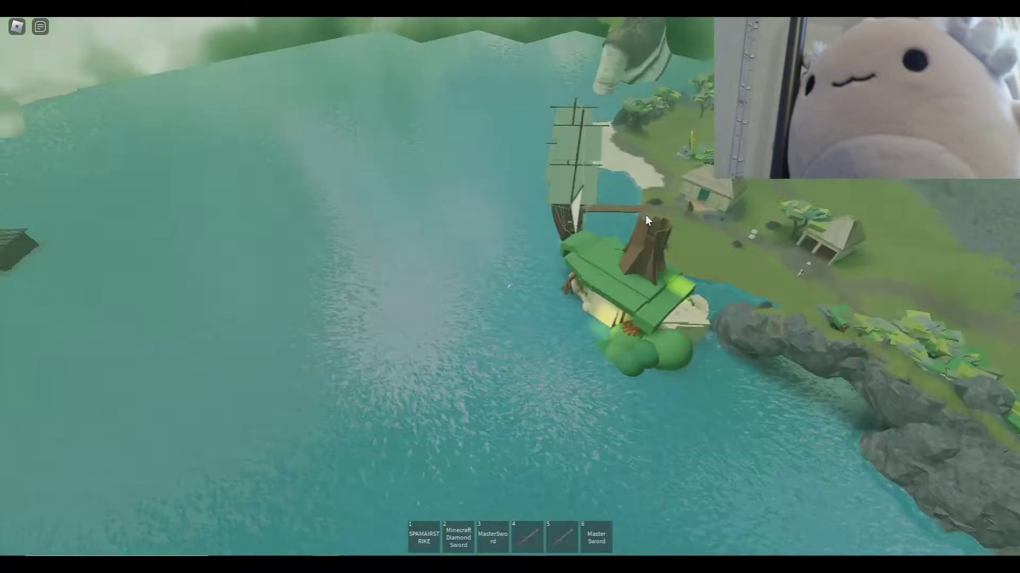
{"action": "key", "text": "4"}
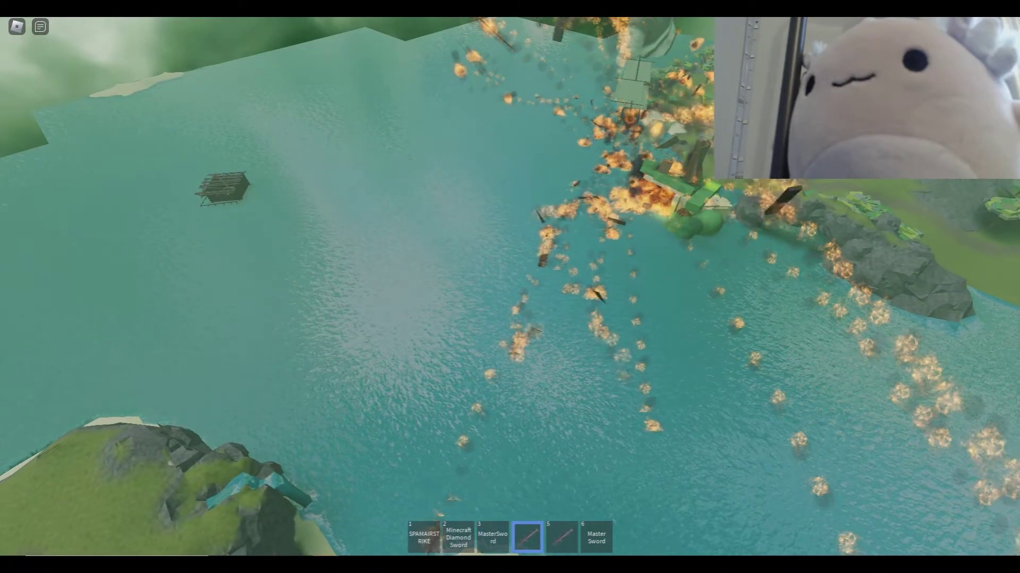
- Call an airstrike onto the ship near shore, then equip the spam airstrike weapon
{"action": "left_click", "coordinate": [700, 104]}
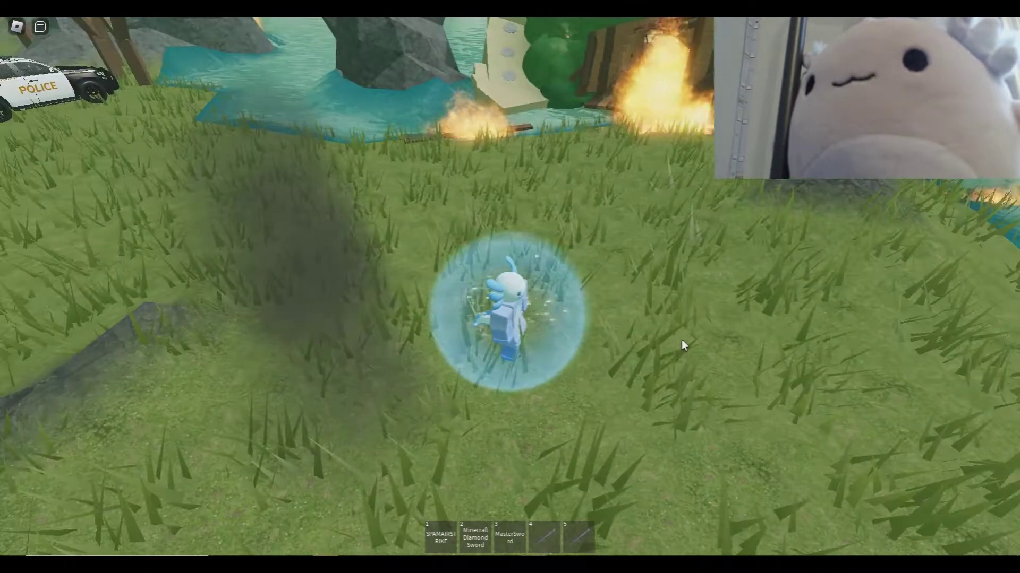
{"action": "key", "text": "1"}
{"action": "scroll", "coordinate": [677, 337], "scroll_direction": "down", "scroll_amount": 3}
- Orbit the view around the burning island and houses, then walk along the dirt path
{"action": "right_click_drag", "start_coordinate": [581, 257], "coordinate": [581, 258]}
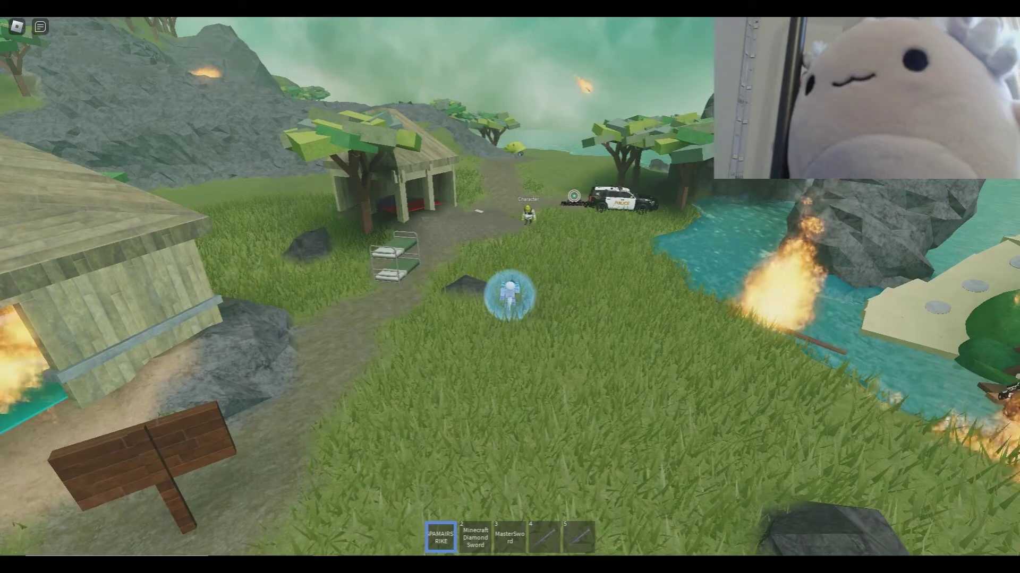
{"action": "scroll", "coordinate": [510, 295], "scroll_direction": "down", "scroll_amount": 5}
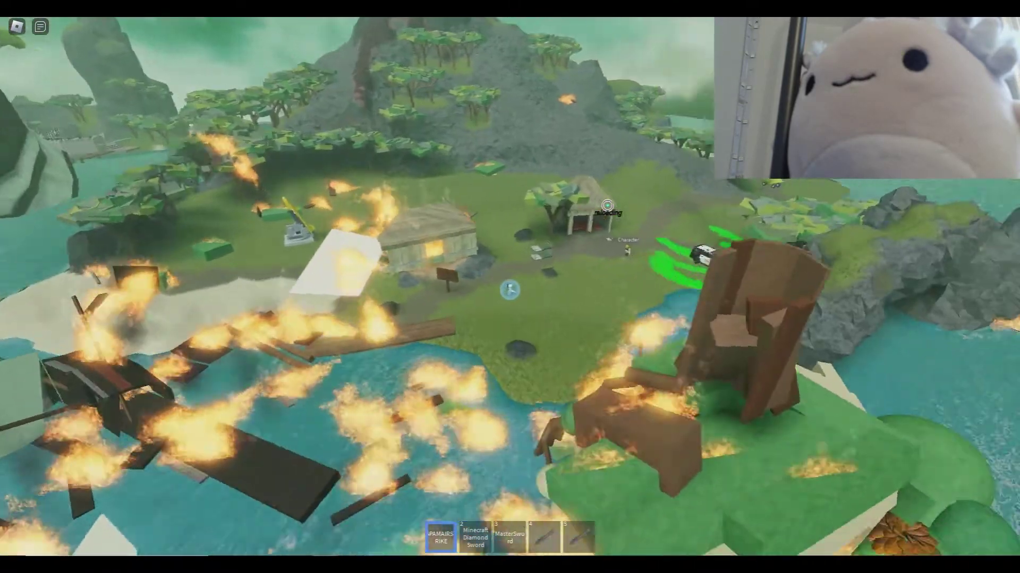
{"action": "scroll", "coordinate": [510, 291], "scroll_direction": "up", "scroll_amount": 2}
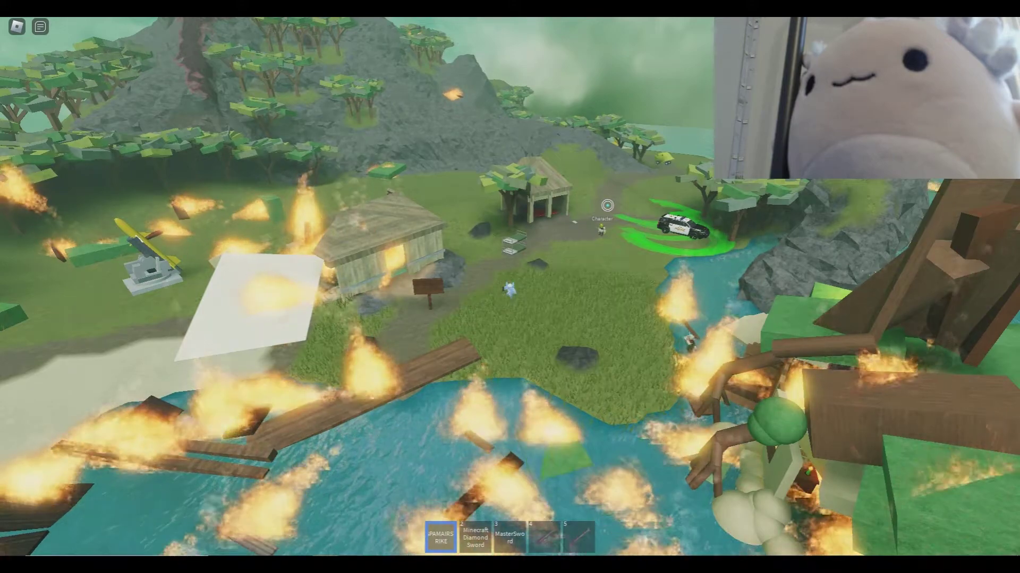
{"action": "scroll", "coordinate": [606, 206], "scroll_direction": "down", "scroll_amount": 4}
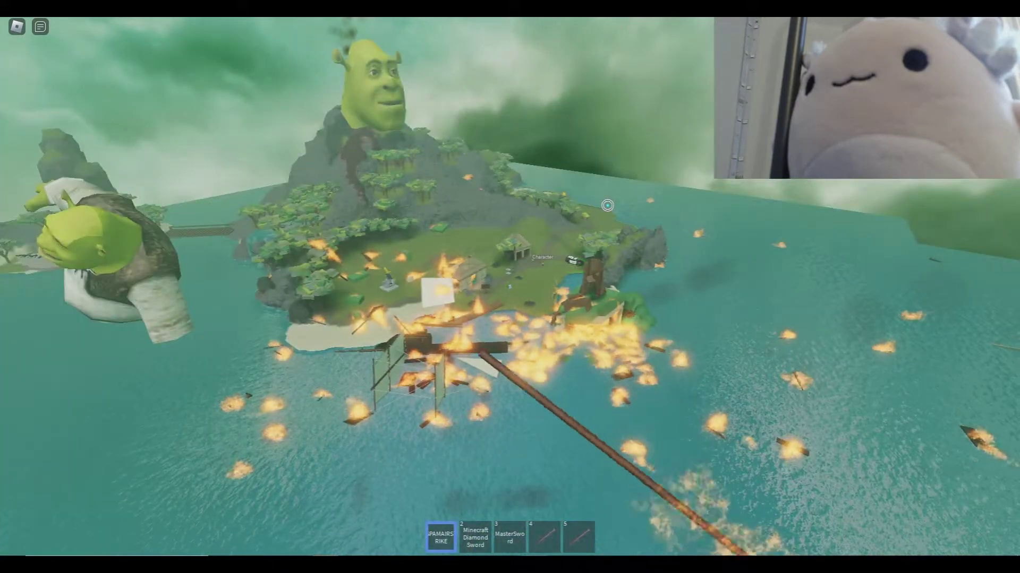
{"action": "right_click_drag", "start_coordinate": [606, 206], "coordinate": [605, 206]}
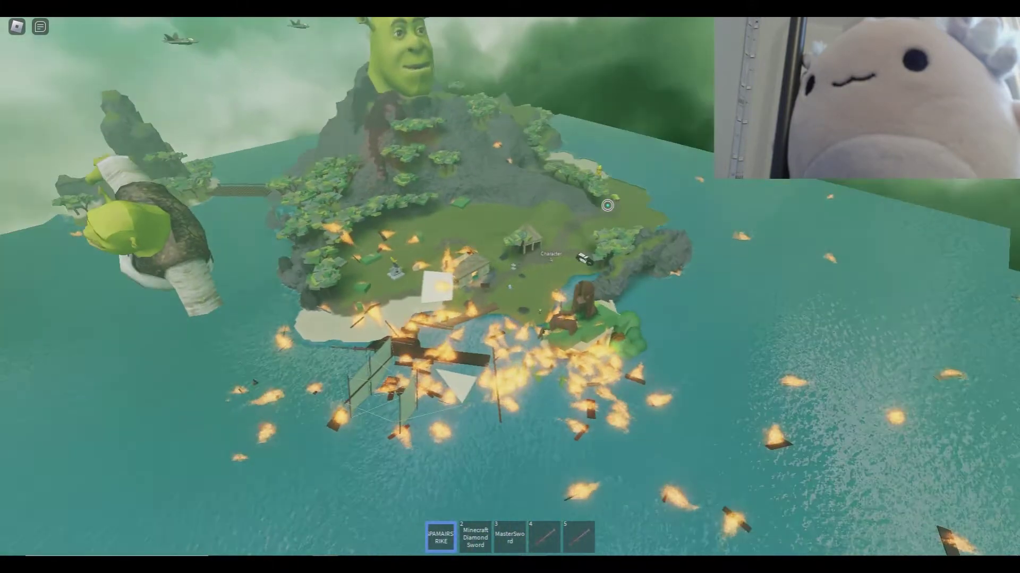
{"action": "scroll", "coordinate": [607, 205], "scroll_direction": "up", "scroll_amount": 3}
{"action": "scroll", "coordinate": [613, 205], "scroll_direction": "up", "scroll_amount": 1}
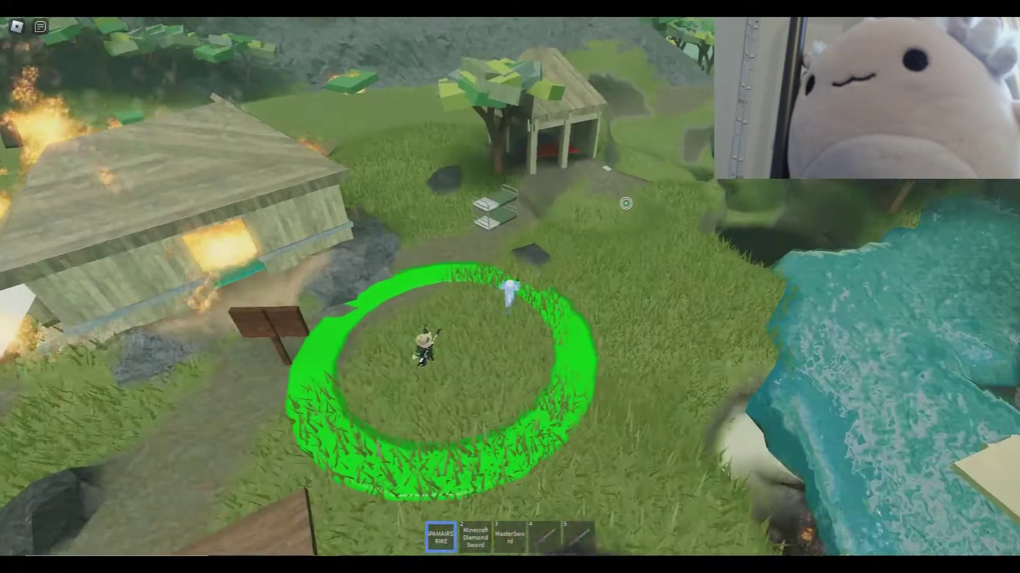
{"action": "scroll", "coordinate": [625, 204], "scroll_direction": "up", "scroll_amount": 2}
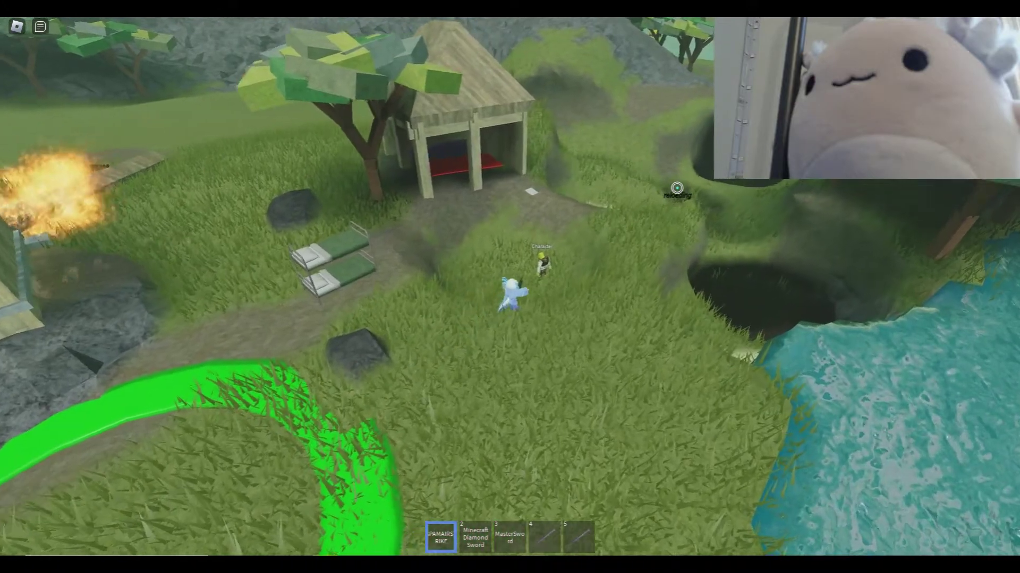
{"action": "key", "text": "d"}
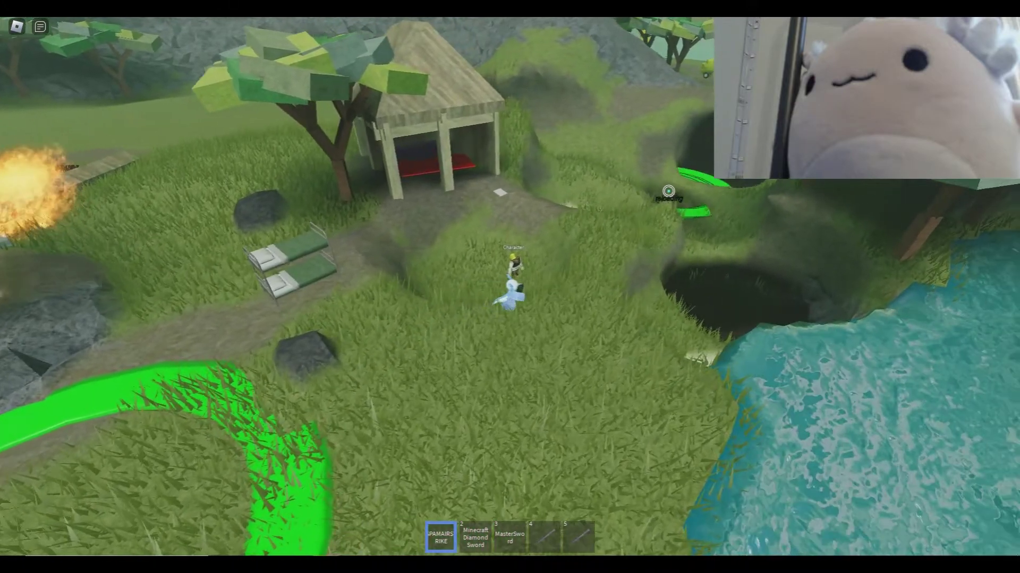
{"action": "right_click_drag", "start_coordinate": [674, 196], "coordinate": [701, 197]}
{"action": "scroll", "coordinate": [675, 192], "scroll_direction": "up", "scroll_amount": 3}
{"action": "scroll", "coordinate": [675, 192], "scroll_direction": "up", "scroll_amount": 1}
{"action": "scroll", "coordinate": [675, 191], "scroll_direction": "up", "scroll_amount": 1}
{"action": "scroll", "coordinate": [681, 192], "scroll_direction": "up", "scroll_amount": 3}
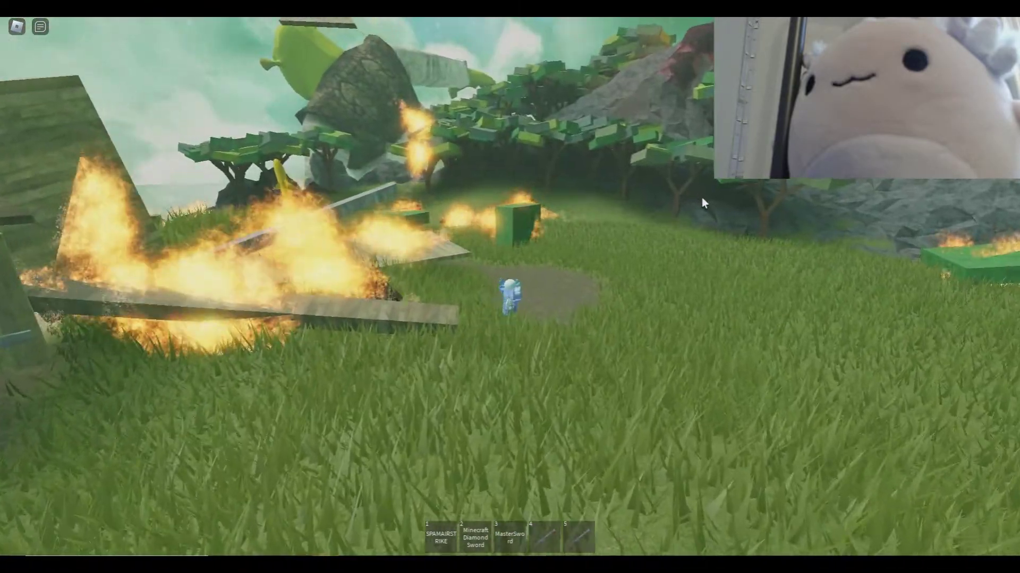
{"action": "scroll", "coordinate": [702, 197], "scroll_direction": "up", "scroll_amount": 2}
{"action": "scroll", "coordinate": [698, 199], "scroll_direction": "up", "scroll_amount": 3}
{"action": "scroll", "coordinate": [696, 201], "scroll_direction": "down", "scroll_amount": 3}
{"action": "key", "text": "w"}
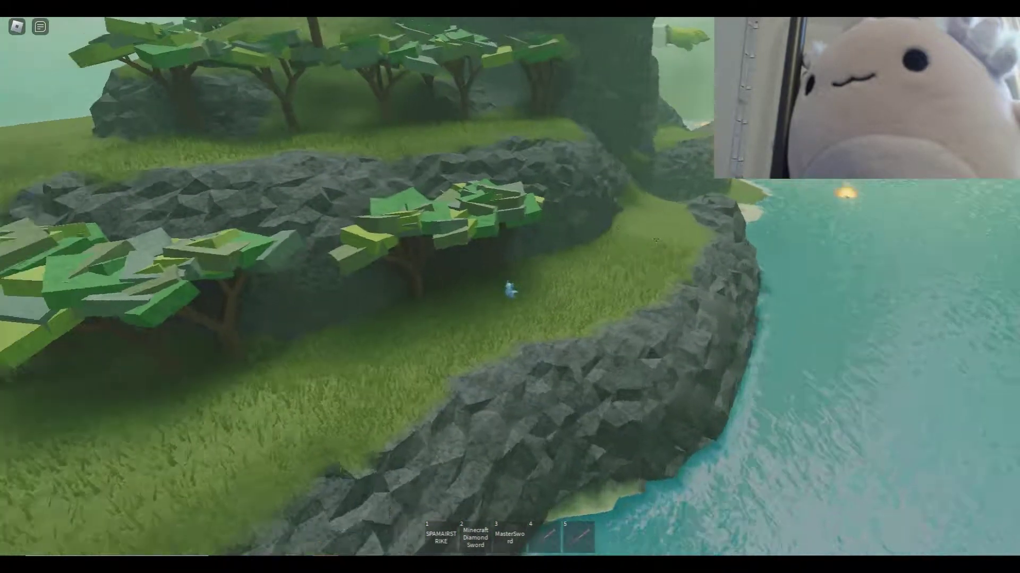
- Cycle through the Master Sword, Diamond Sword and spam airstrike weapon
{"action": "key", "text": "3"}
{"action": "scroll", "coordinate": [656, 239], "scroll_direction": "up", "scroll_amount": 5}
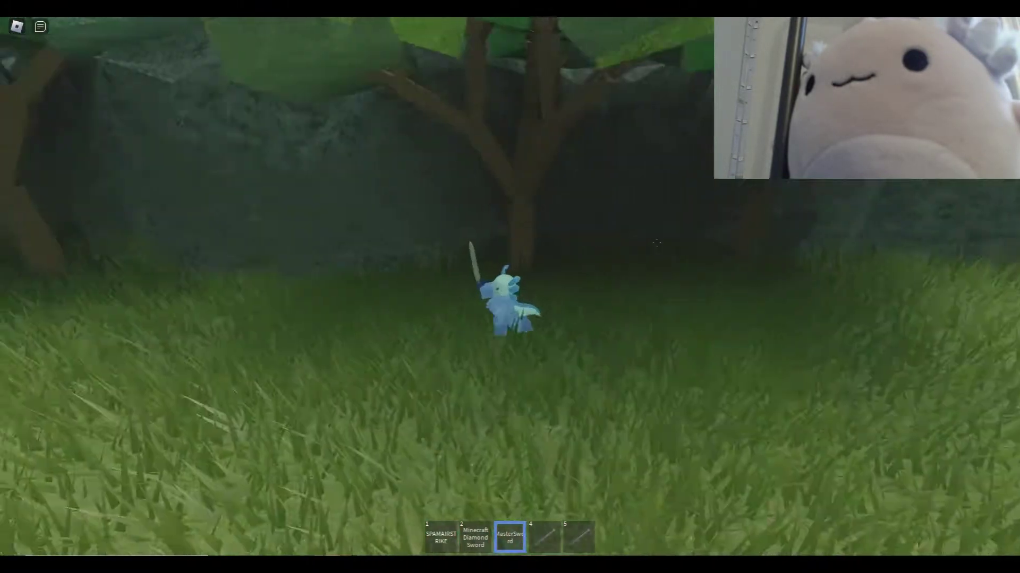
{"action": "key", "text": "2"}
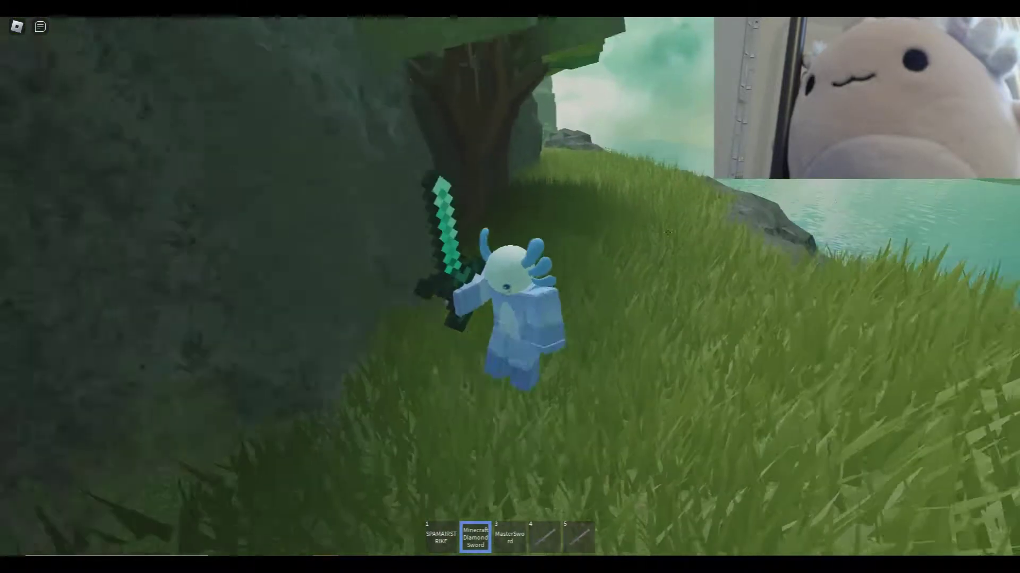
{"action": "key", "text": "1"}
{"action": "key", "text": "1"}
{"action": "scroll", "coordinate": [667, 233], "scroll_direction": "down", "scroll_amount": 10}
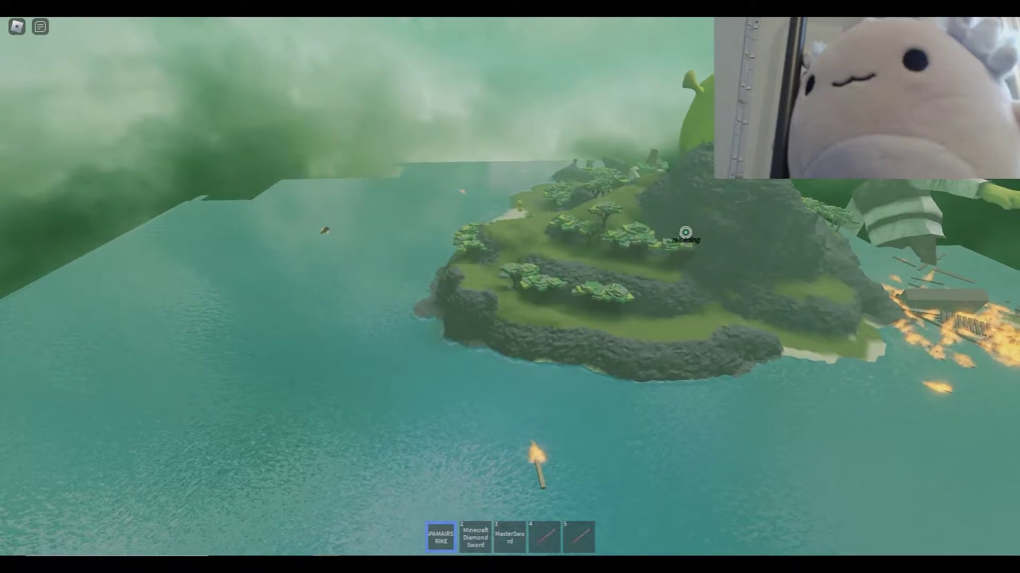
- Orbit the view around the island and run along the beach to the yellow bomb
{"action": "right_click_drag", "start_coordinate": [510, 287], "coordinate": [511, 335]}
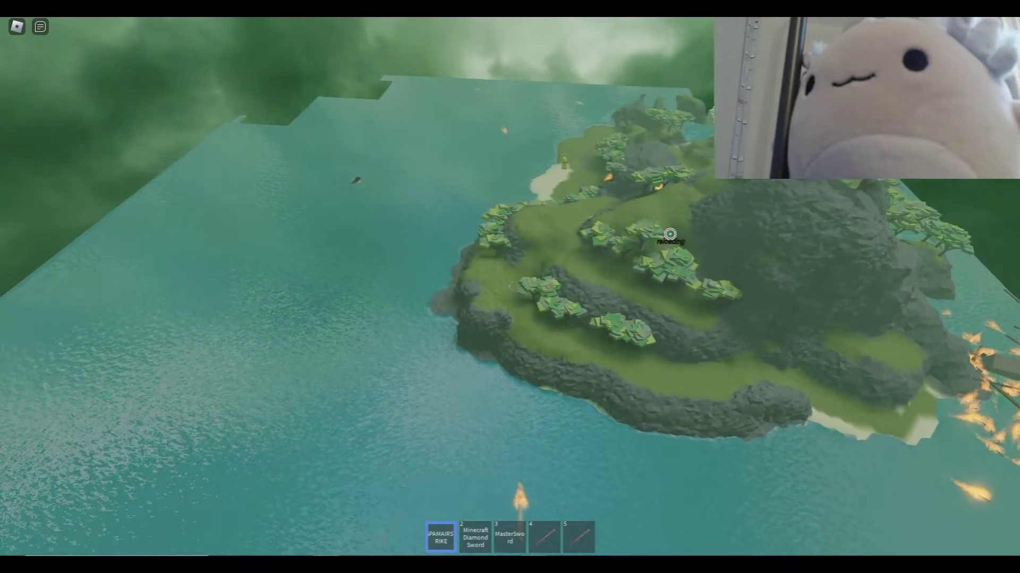
{"action": "right_click_drag", "start_coordinate": [669, 234], "coordinate": [690, 231]}
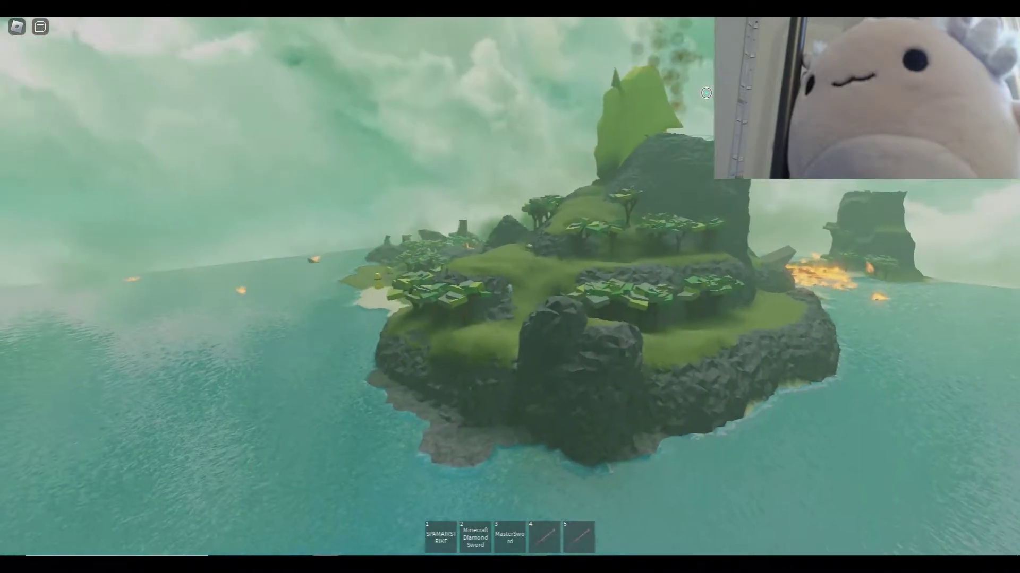
{"action": "right_click_drag", "start_coordinate": [700, 125], "coordinate": [674, 179]}
{"action": "scroll", "coordinate": [674, 179], "scroll_direction": "up", "scroll_amount": 5}
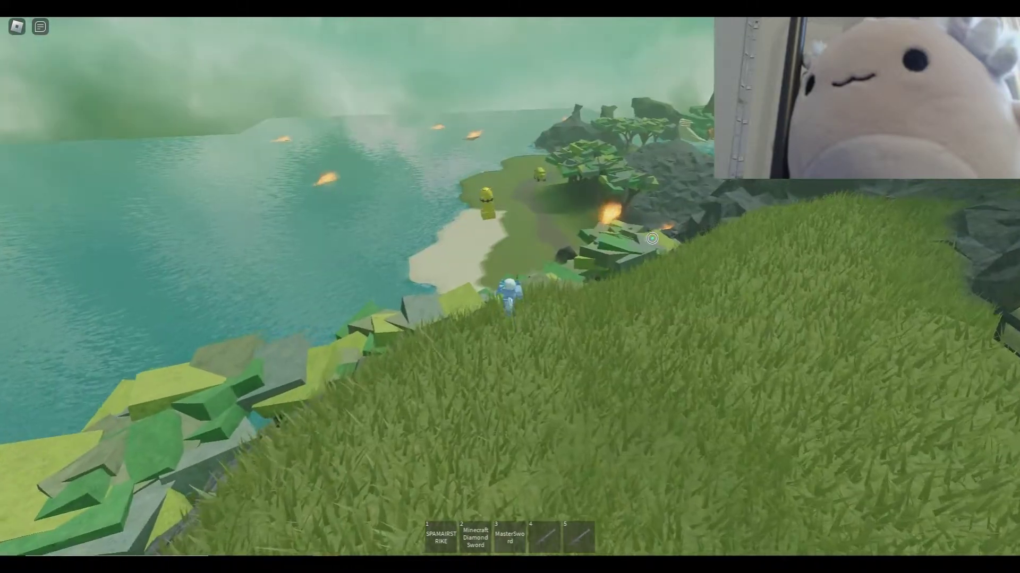
{"action": "mouse_move", "coordinate": [652, 238]}
{"action": "right_mouse_down"}
{"action": "mouse_move", "coordinate": [607, 242]}
{"action": "mouse_move", "coordinate": [610, 253]}
{"action": "mouse_move", "coordinate": [619, 247]}
{"action": "right_mouse_up"}
{"action": "scroll", "coordinate": [654, 238], "scroll_direction": "up", "scroll_amount": 4}
{"action": "scroll", "coordinate": [654, 238], "scroll_direction": "down", "scroll_amount": 3}
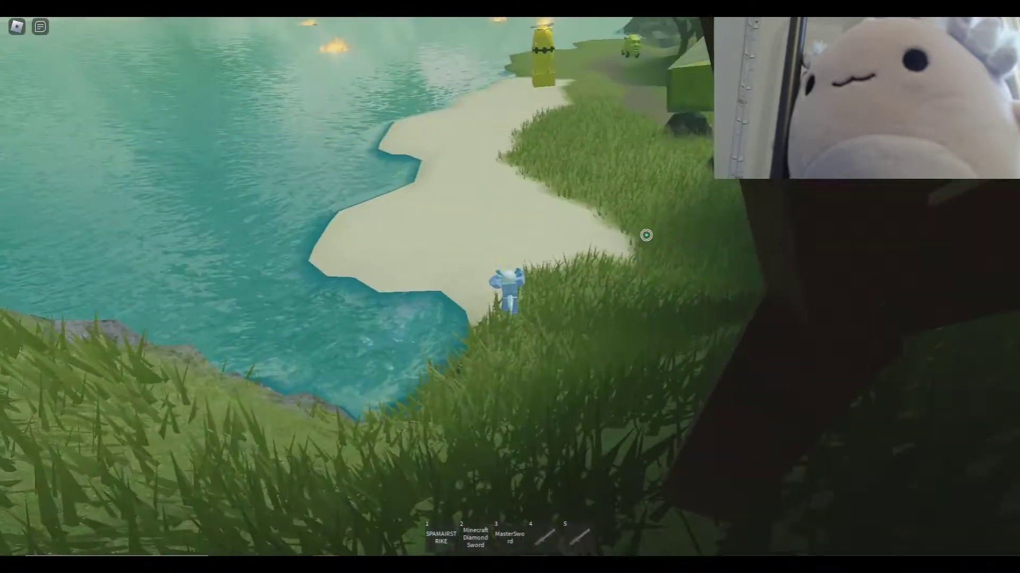
{"action": "key", "text": "w"}
{"action": "scroll", "coordinate": [607, 244], "scroll_direction": "down", "scroll_amount": 5}
{"action": "scroll", "coordinate": [610, 254], "scroll_direction": "up", "scroll_amount": 3}
{"action": "scroll", "coordinate": [621, 248], "scroll_direction": "up", "scroll_amount": 5}
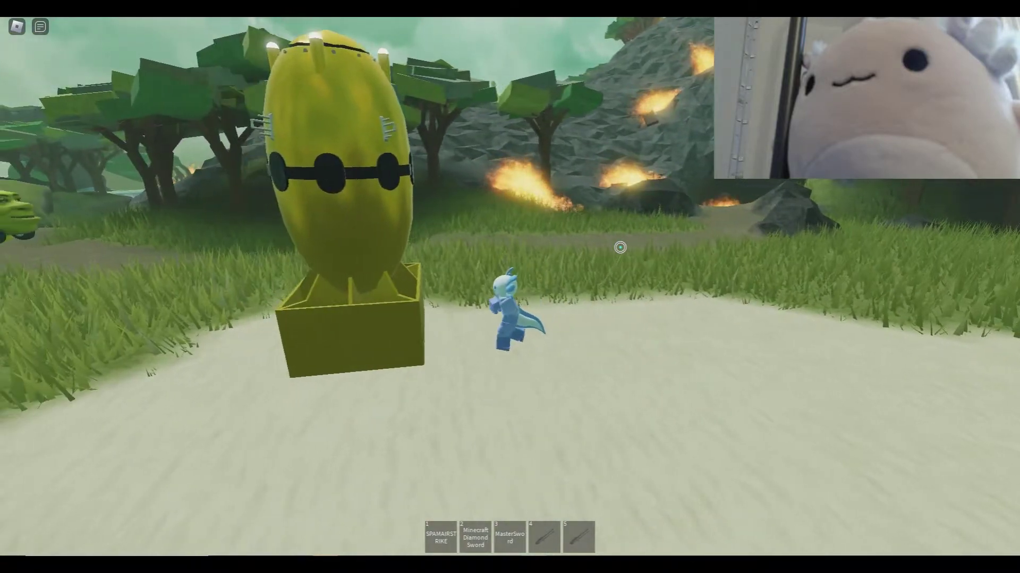
- Turn toward the yellow bomb to set off the nuke, then equip the Diamond Sword
{"action": "right_click_drag", "start_coordinate": [579, 321], "coordinate": [500, 324]}
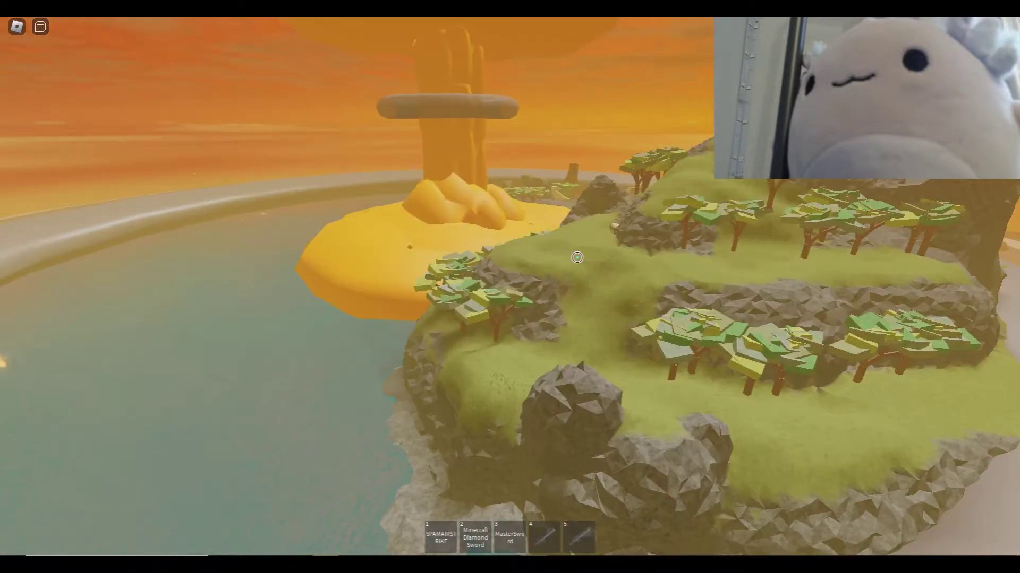
{"action": "key", "text": "2"}
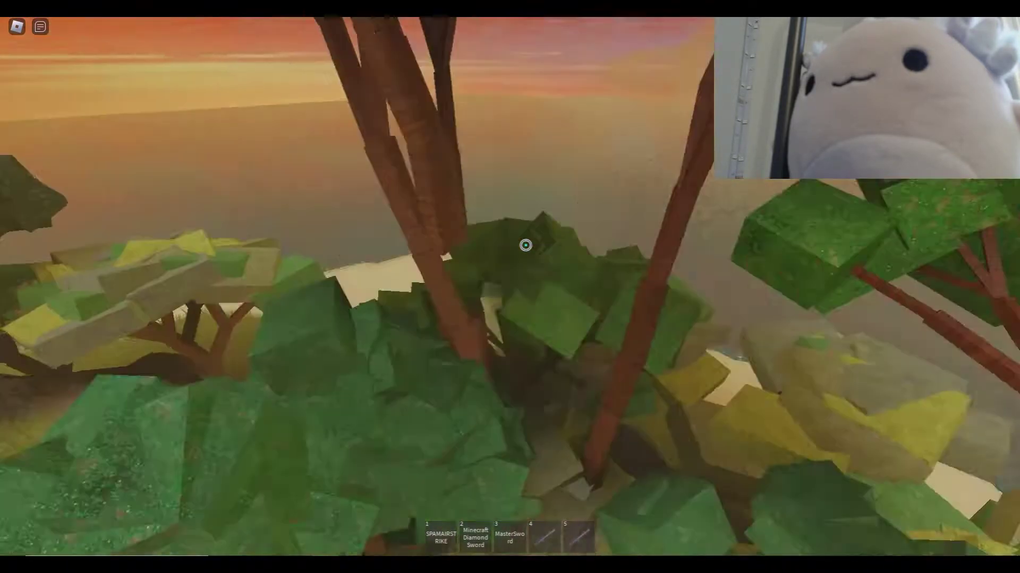
- Reset the character from the Esc menu with R and confirm Reset
{"action": "key", "text": "Escape"}
{"action": "key", "text": "r"}
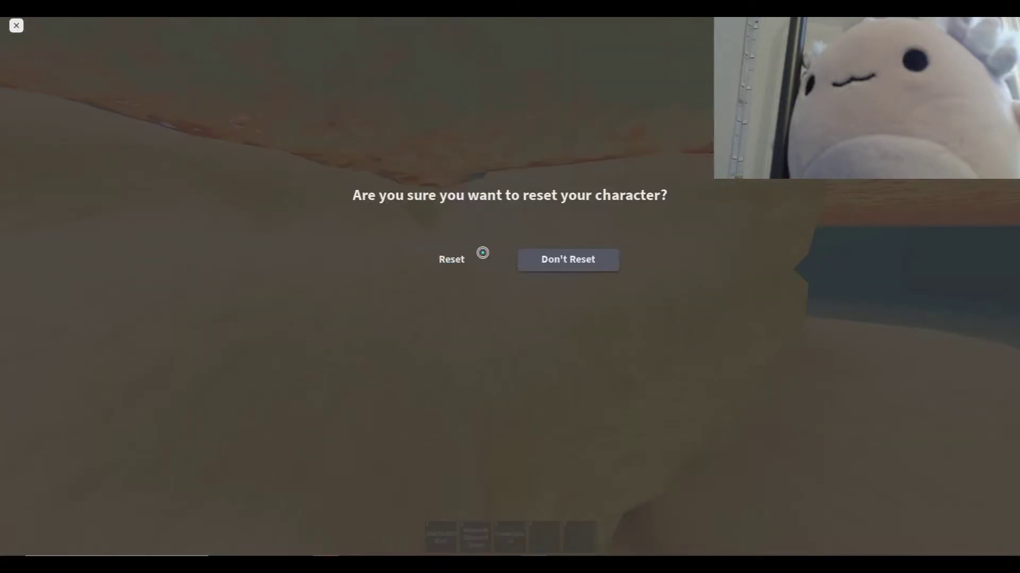
{"action": "left_click", "coordinate": [451, 260]}
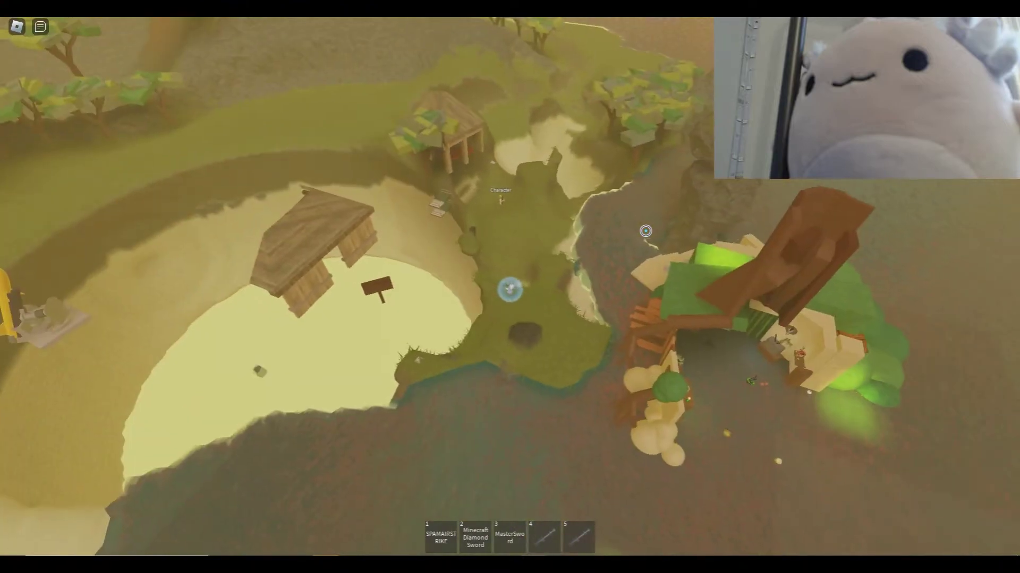
{"action": "scroll", "coordinate": [645, 231], "scroll_direction": "down", "scroll_amount": 5}
- Orbit low across the restored island and water, then walk the avatar onto the grass by the hut
{"action": "right_click_drag", "start_coordinate": [646, 232], "coordinate": [645, 231]}
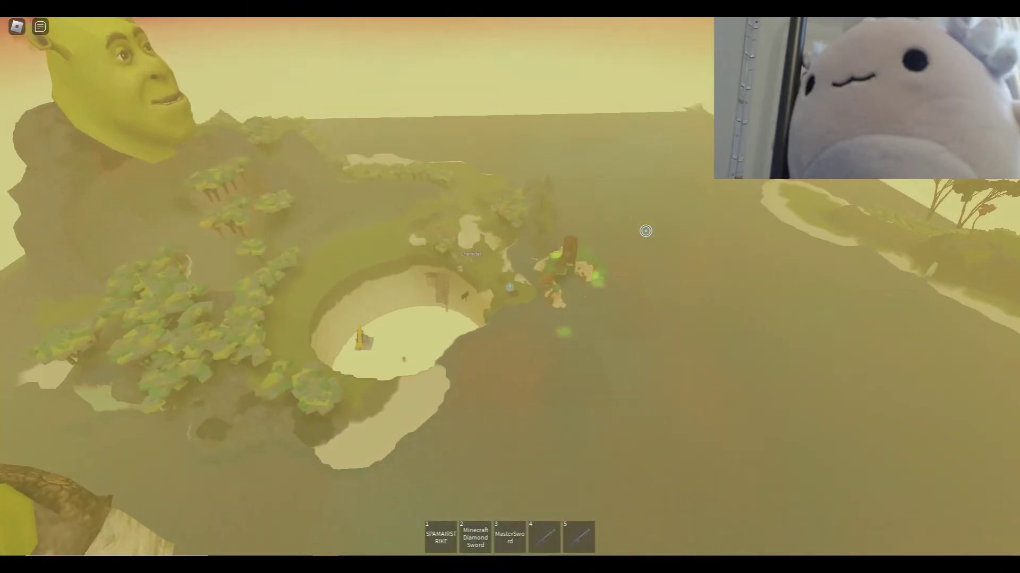
{"action": "scroll", "coordinate": [612, 258], "scroll_direction": "up", "scroll_amount": 5}
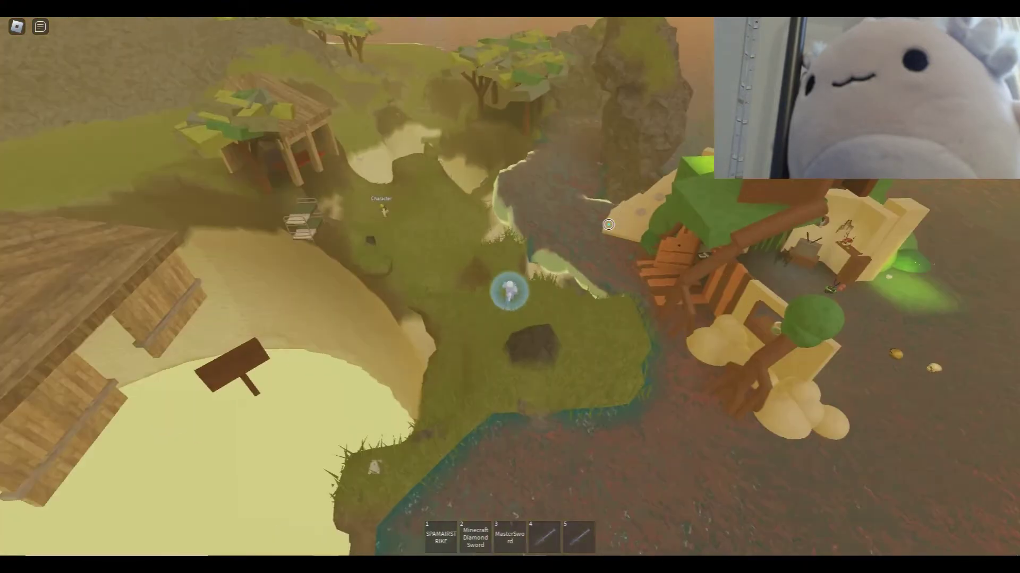
{"action": "scroll", "coordinate": [610, 239], "scroll_direction": "up", "scroll_amount": 3}
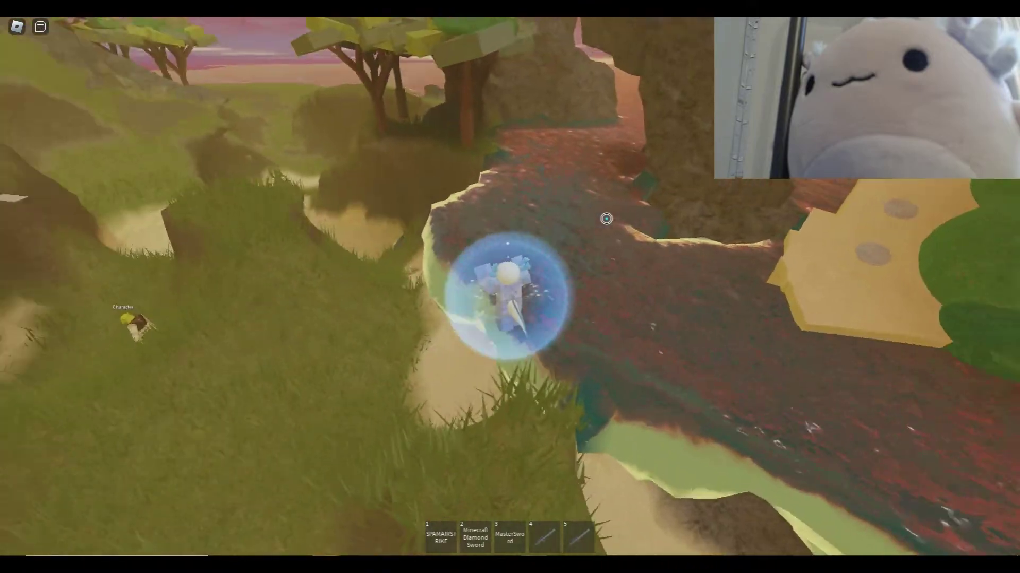
{"action": "right_click_drag", "start_coordinate": [606, 218], "coordinate": [606, 218]}
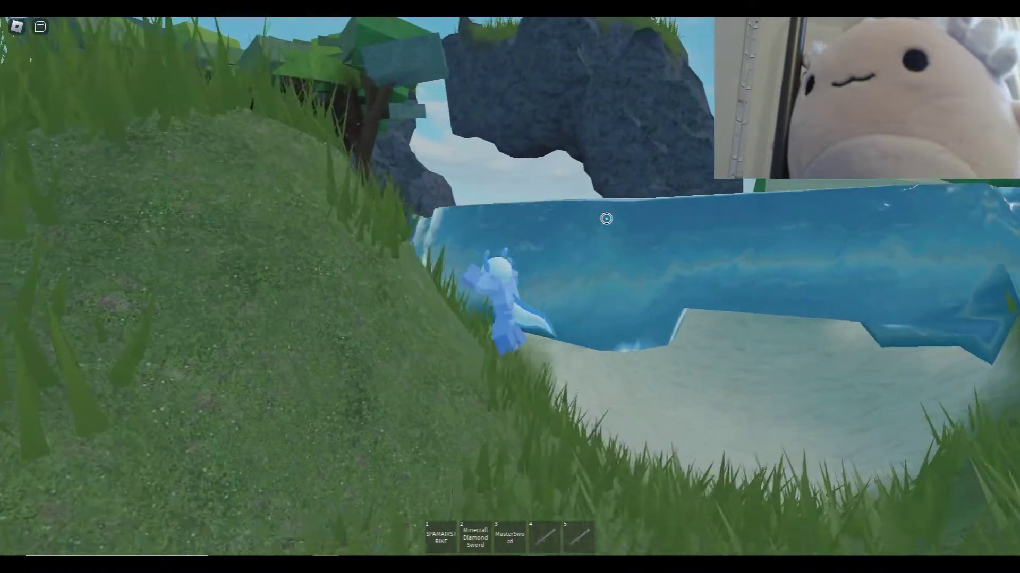
{"action": "key", "text": "w"}
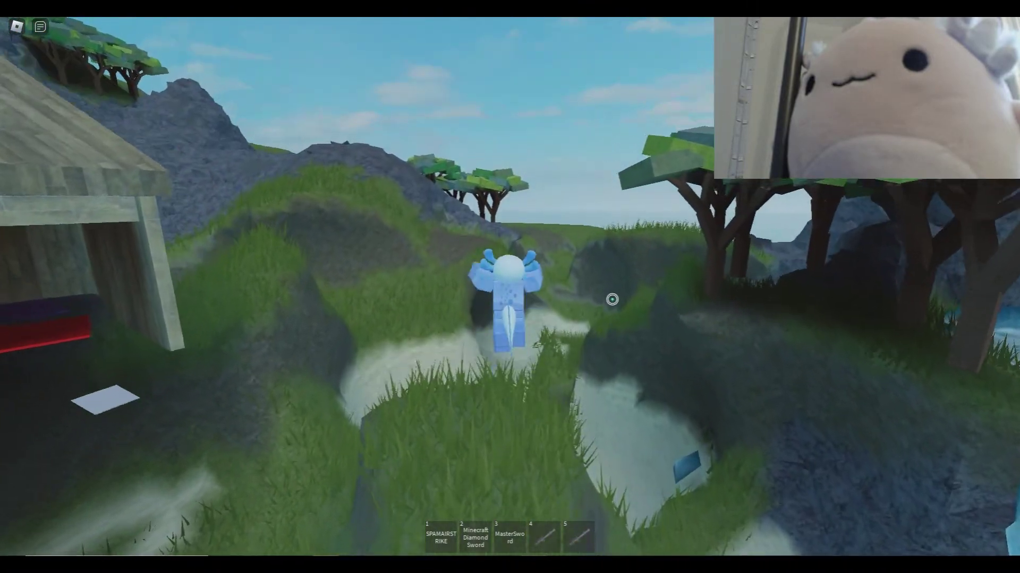